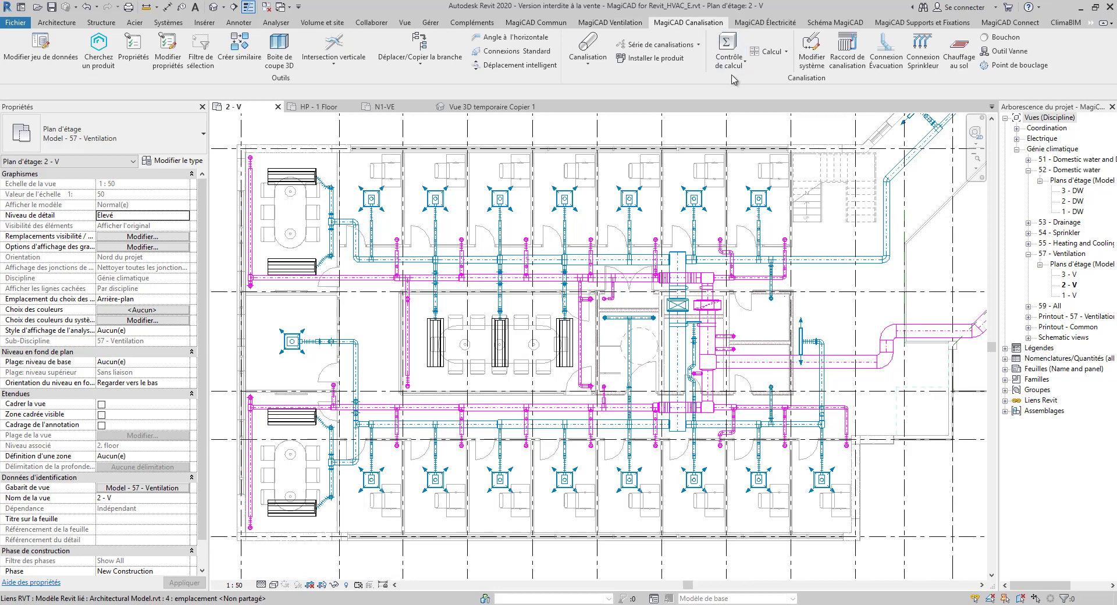
pyautogui.click(780, 23)
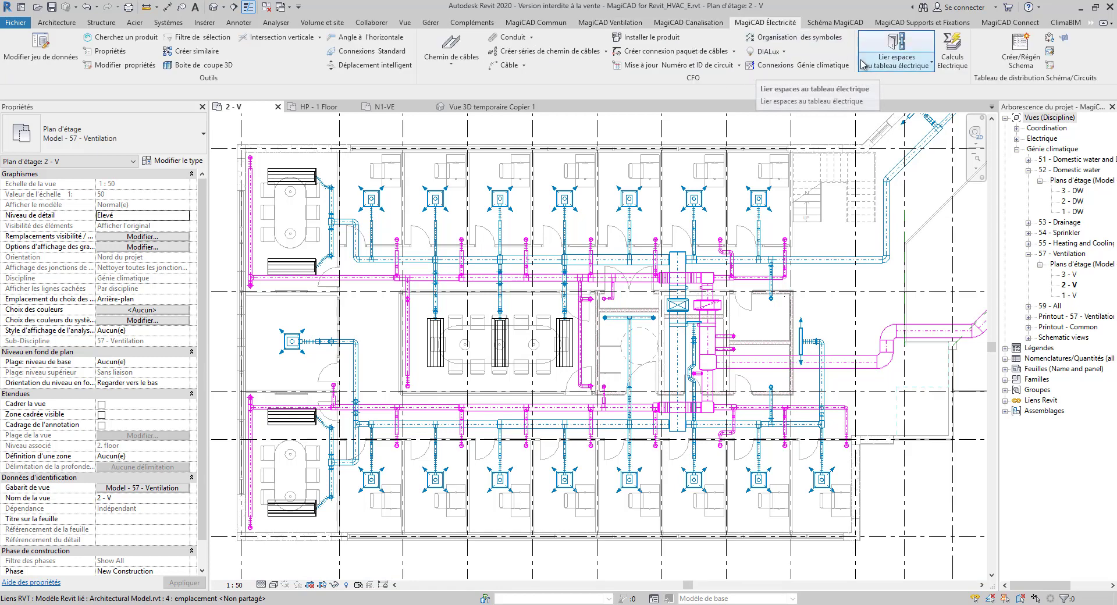
pyautogui.click(848, 26)
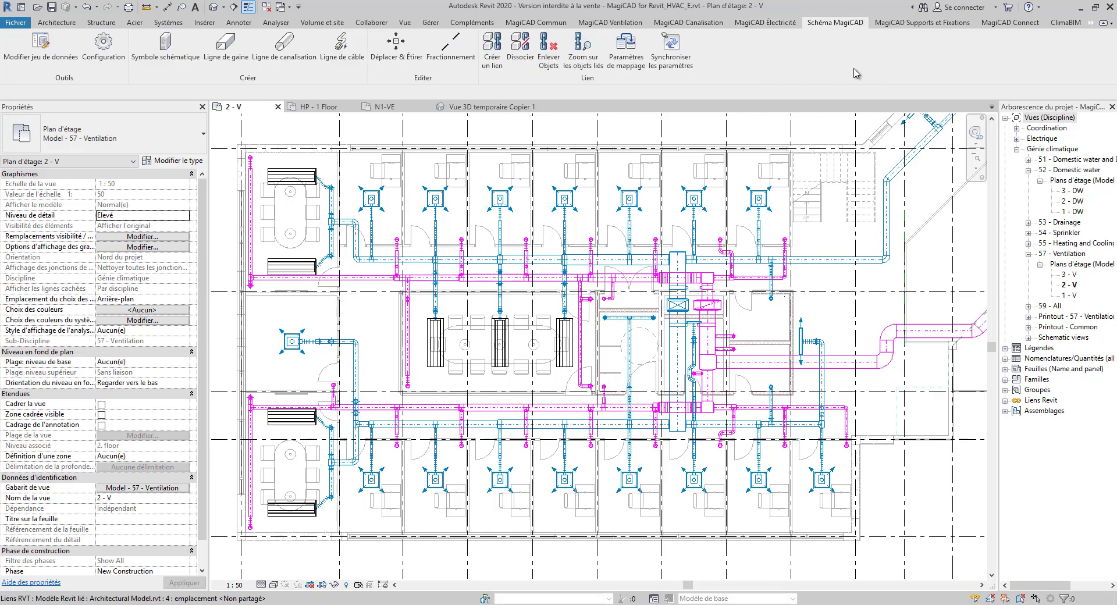
pyautogui.click(919, 26)
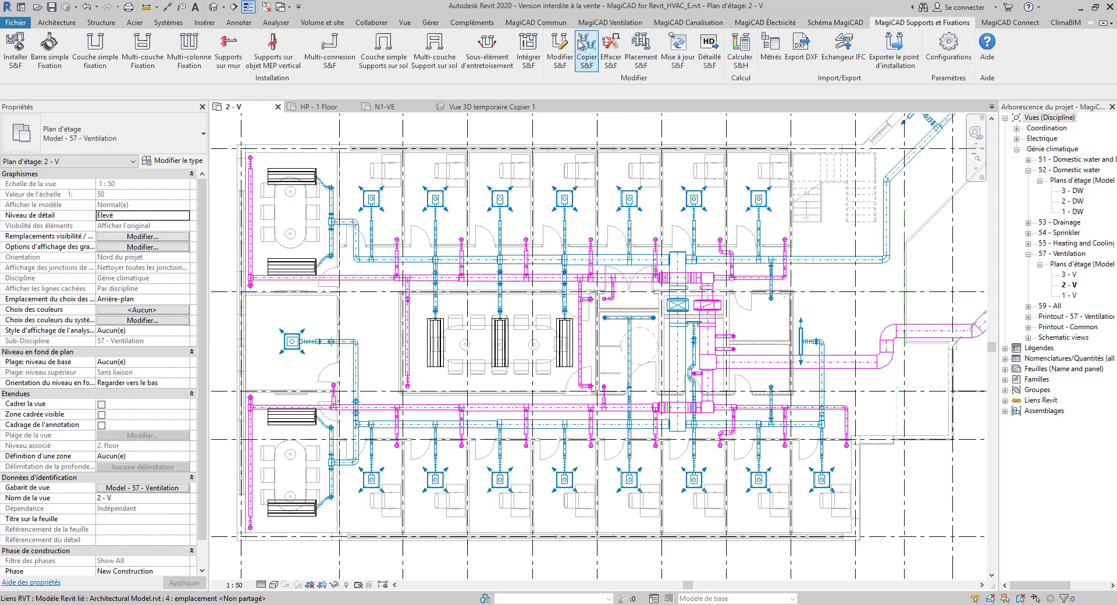
# - Open the MagiCAD data set for editing and open the ventilation duct series Circulaire - 1D
pyautogui.click(559, 25)
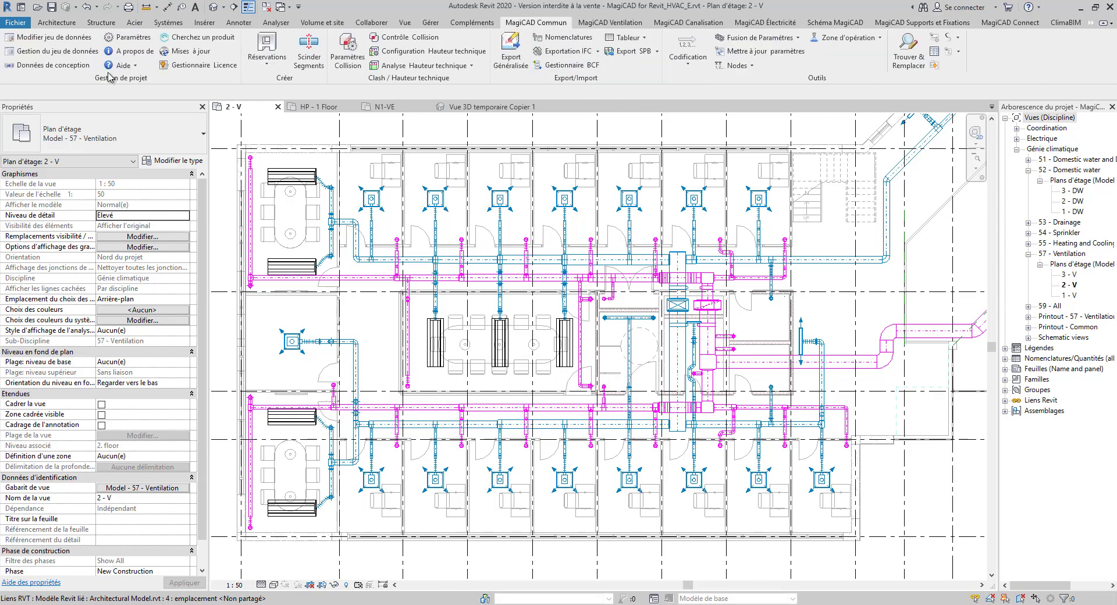
pyautogui.click(67, 38)
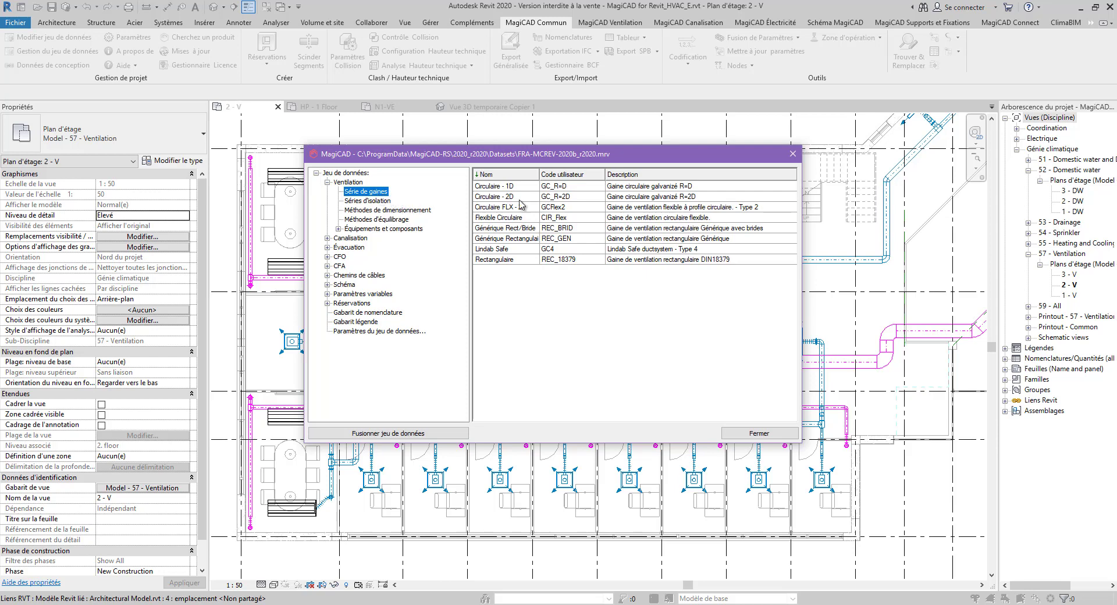
pyautogui.doubleClick(637, 186)
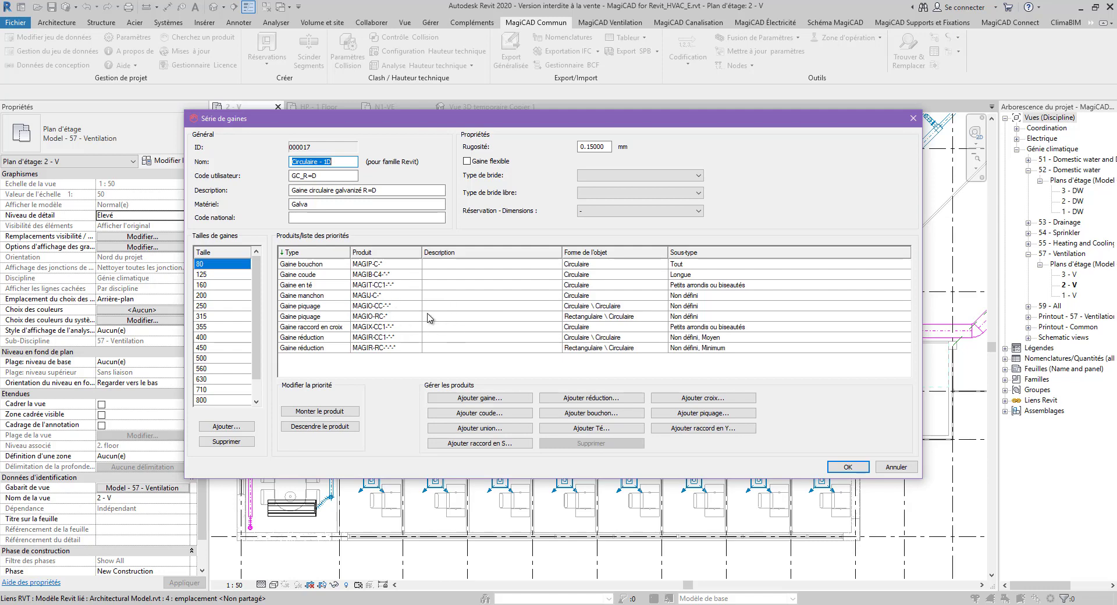
# - Start adding a bend to the duct series and examine the Generic Europe circular bends and the Lindab Safe bends
pyautogui.click(515, 416)
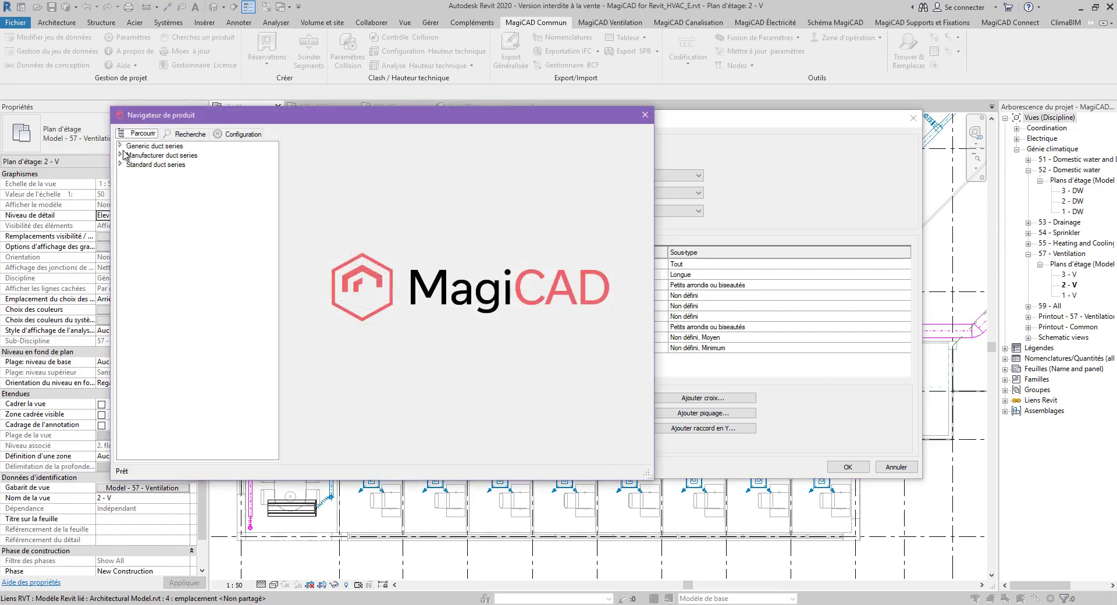
pyautogui.click(120, 146)
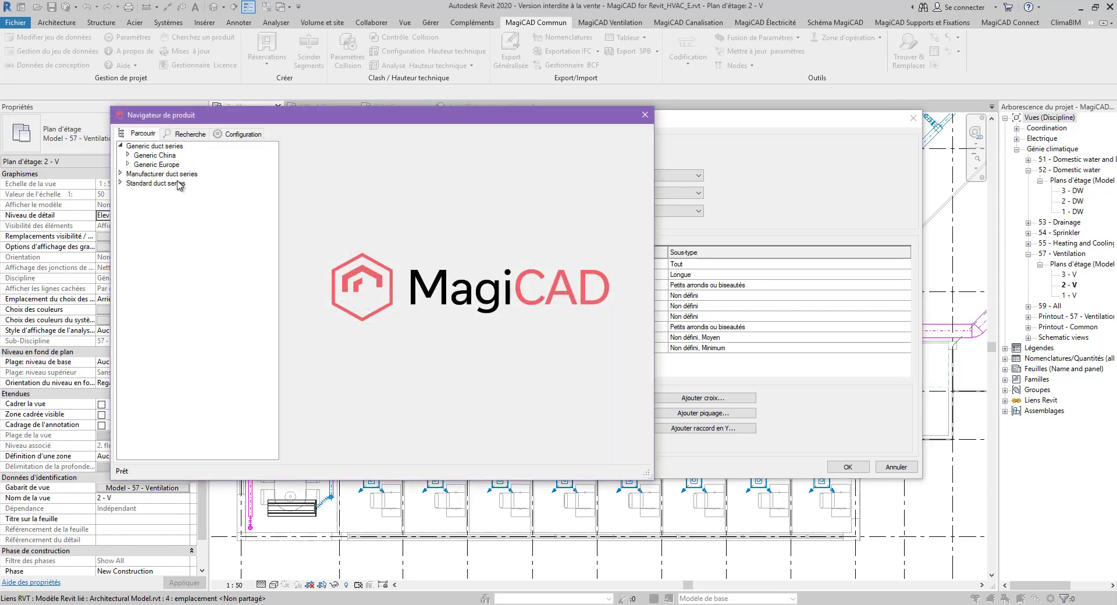
pyautogui.click(128, 165)
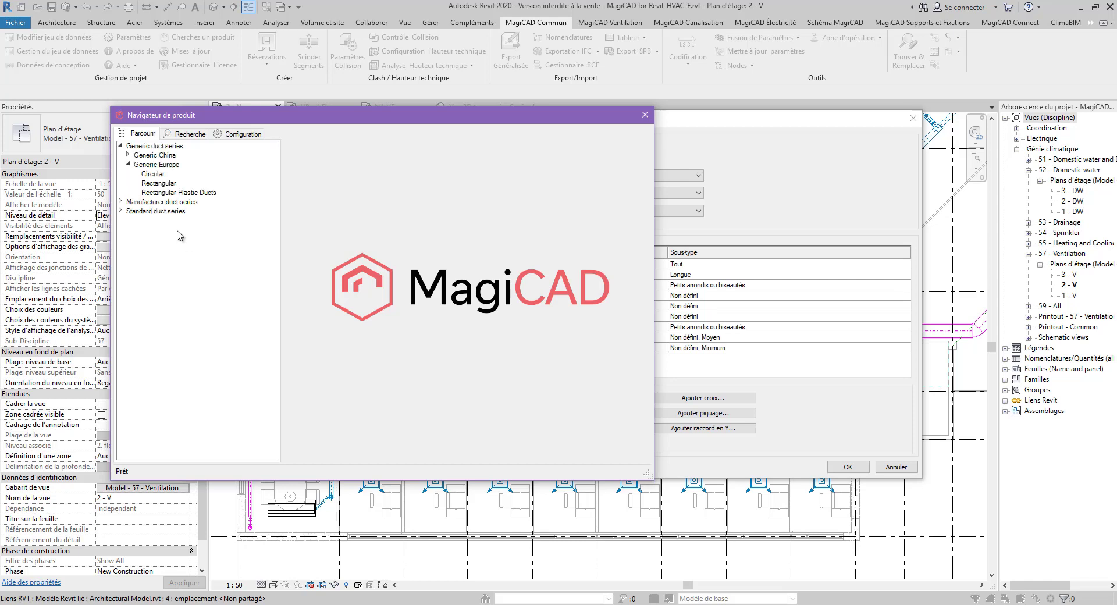
pyautogui.click(162, 174)
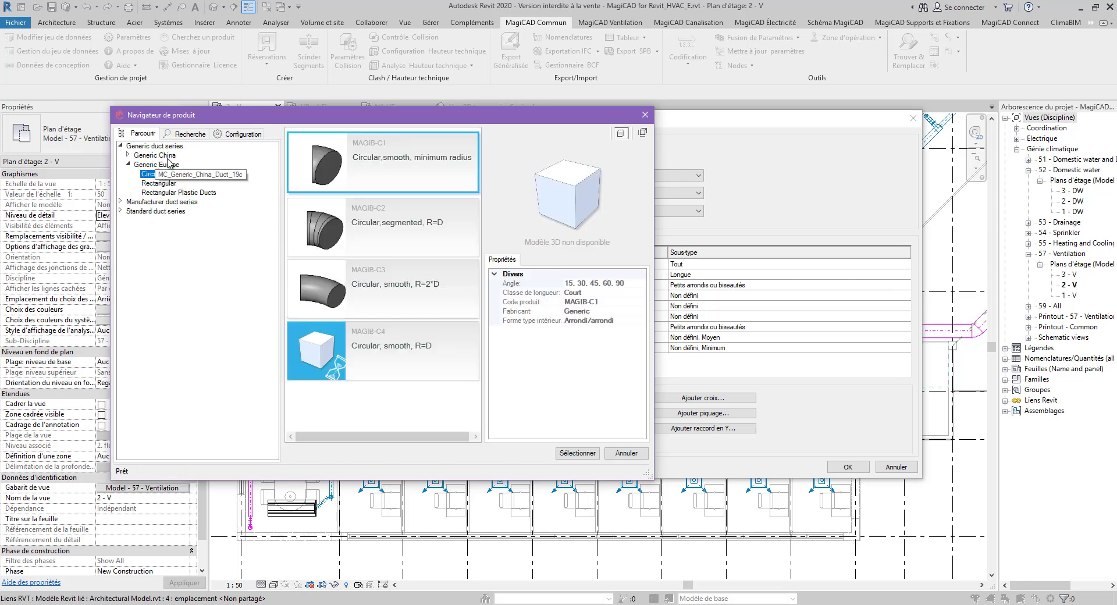
pyautogui.click(121, 202)
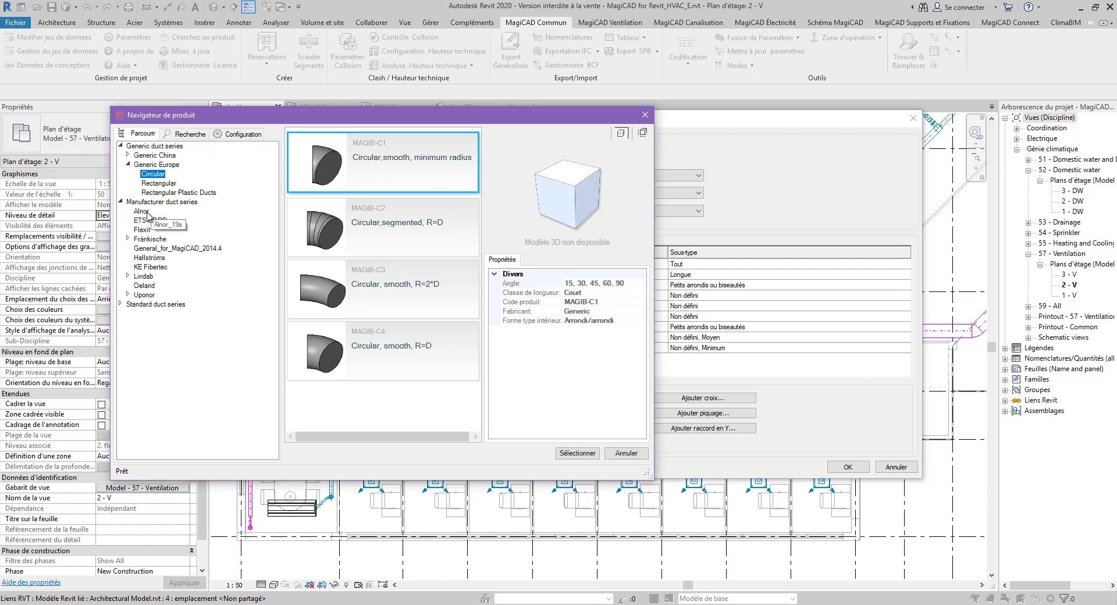
pyautogui.click(127, 276)
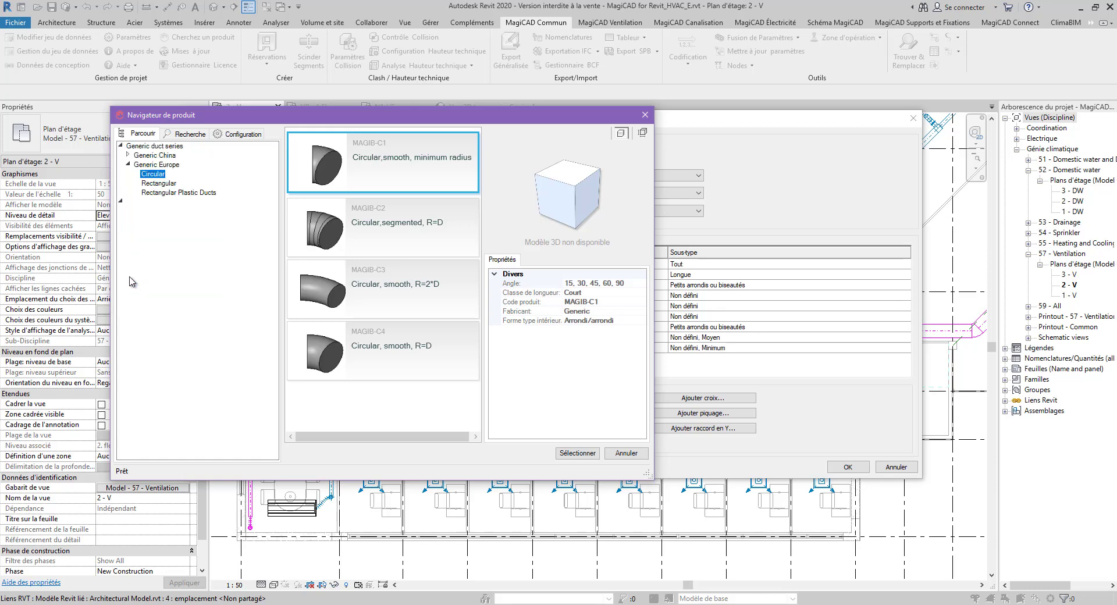
pyautogui.click(149, 303)
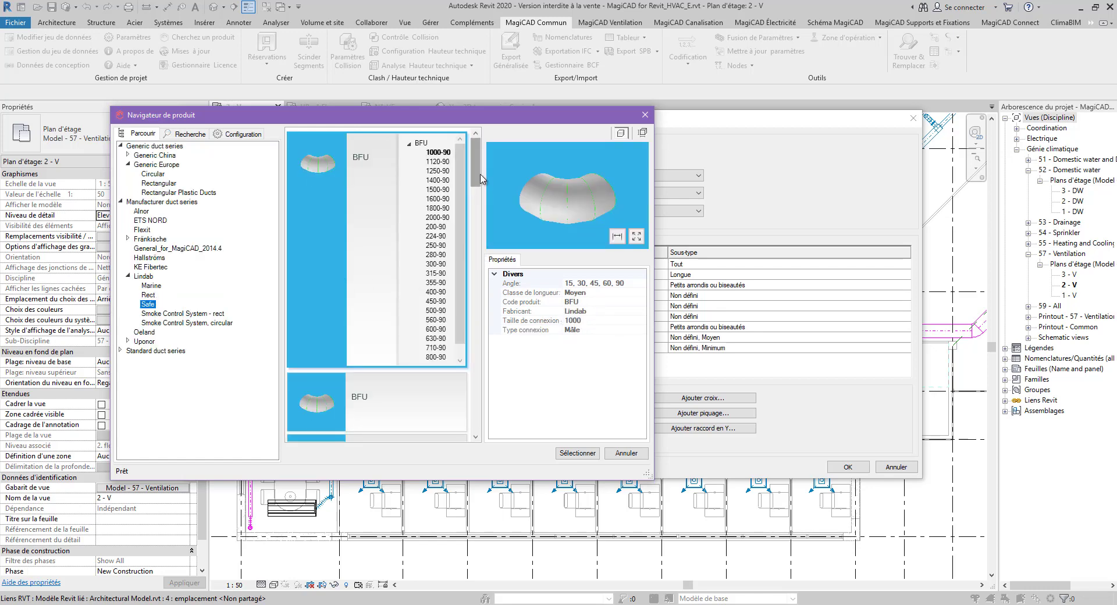
pyautogui.moveTo(478, 174); pyautogui.dragTo(478, 306)
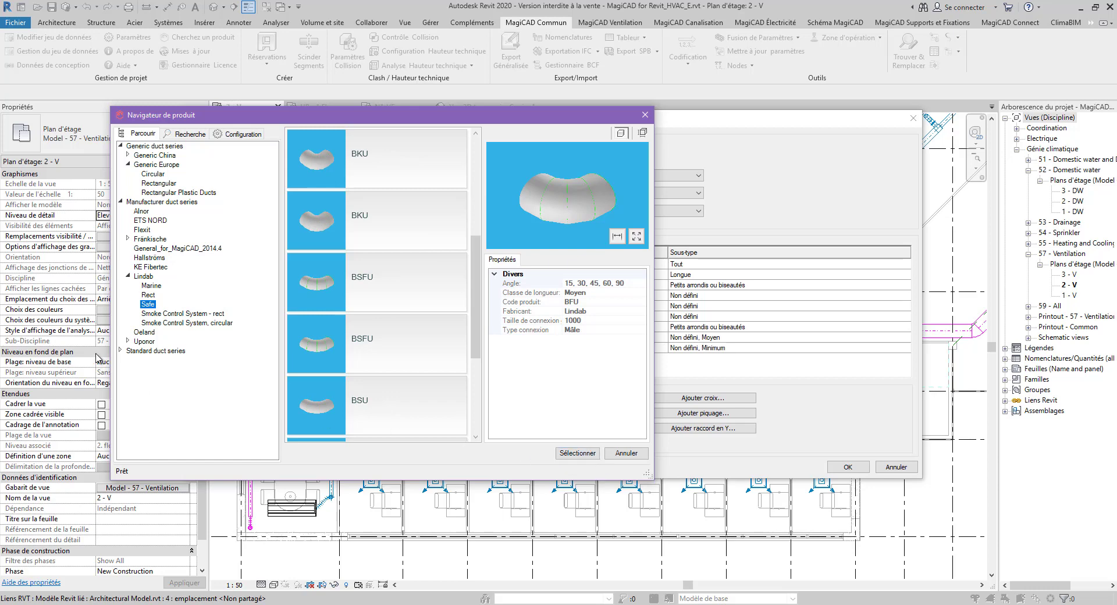
# - Add the embedding duct bend from the standard series NLRS_Luka_kanalen to the Circulaire - 1D duct series and save the series
pyautogui.click(120, 351)
pyautogui.click(151, 362)
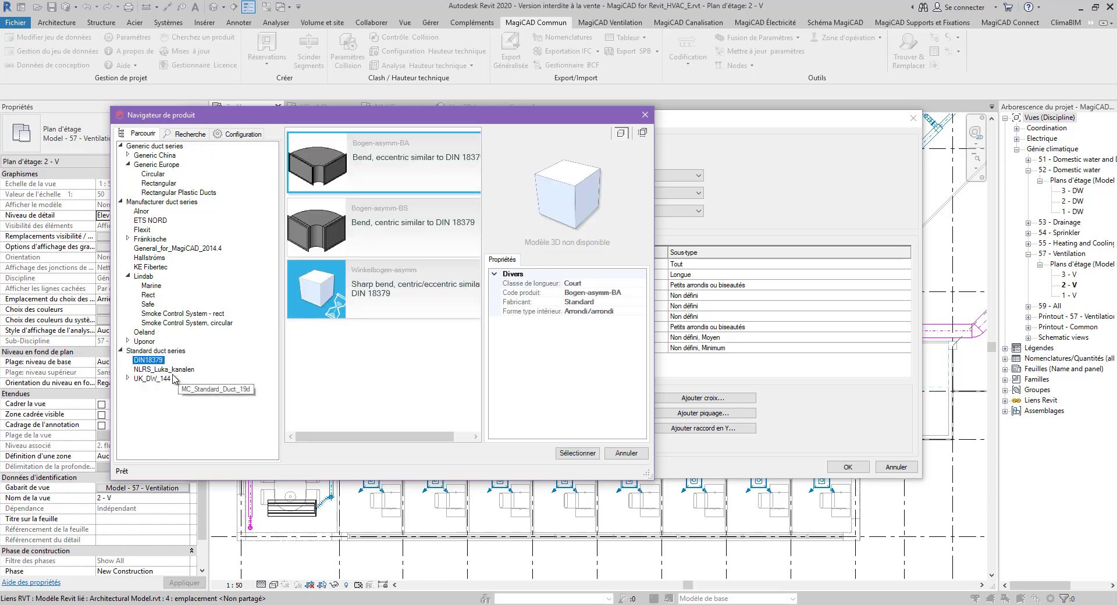
pyautogui.click(175, 370)
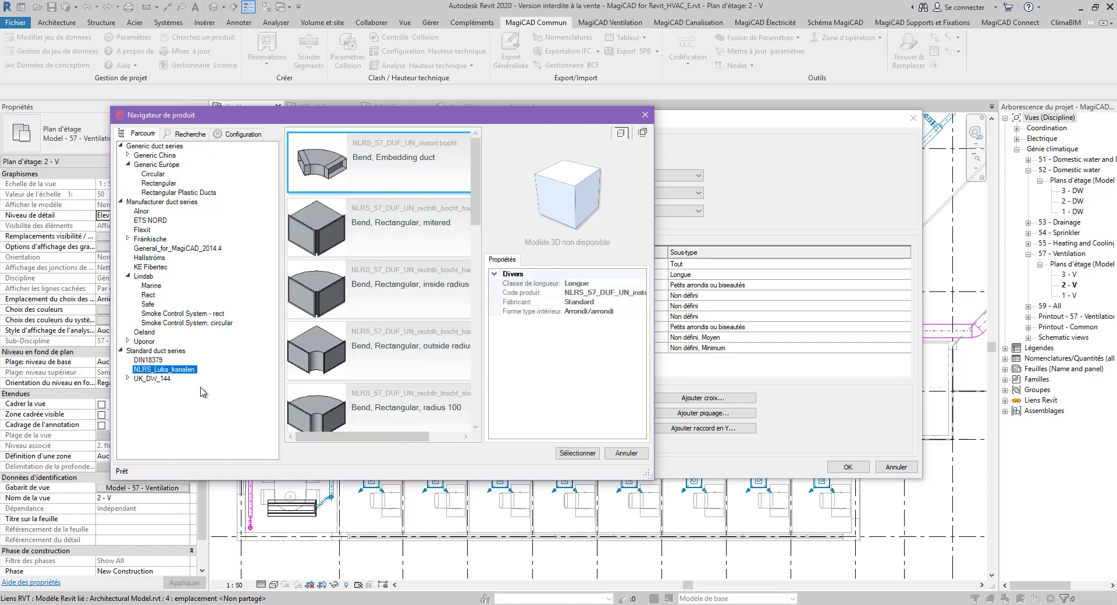
pyautogui.scroll(-10, 416, 363)
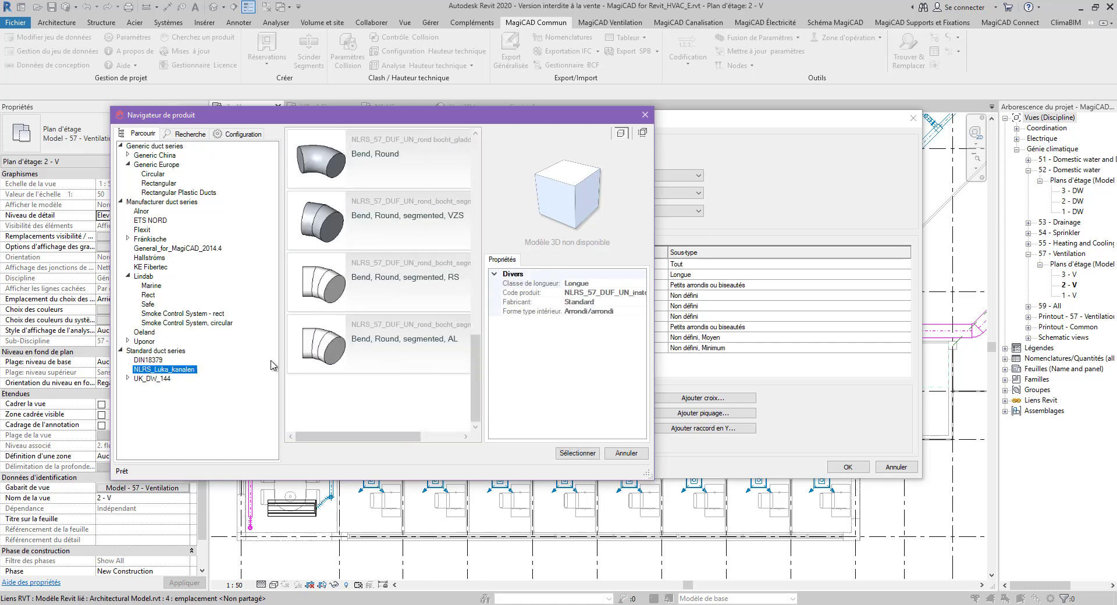
pyautogui.click(129, 380)
pyautogui.click(598, 453)
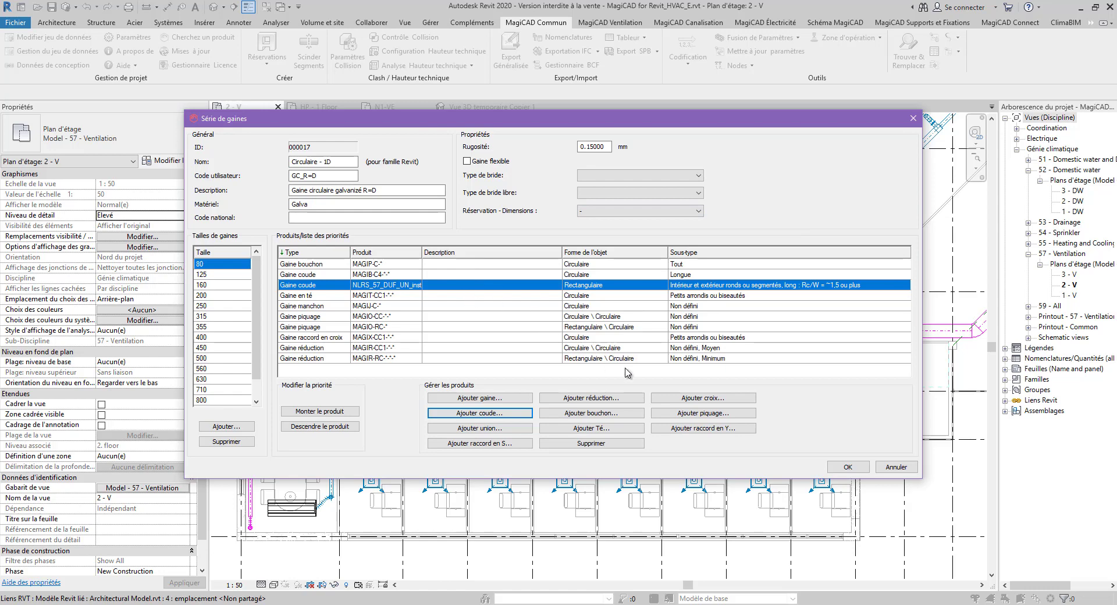
pyautogui.click(848, 467)
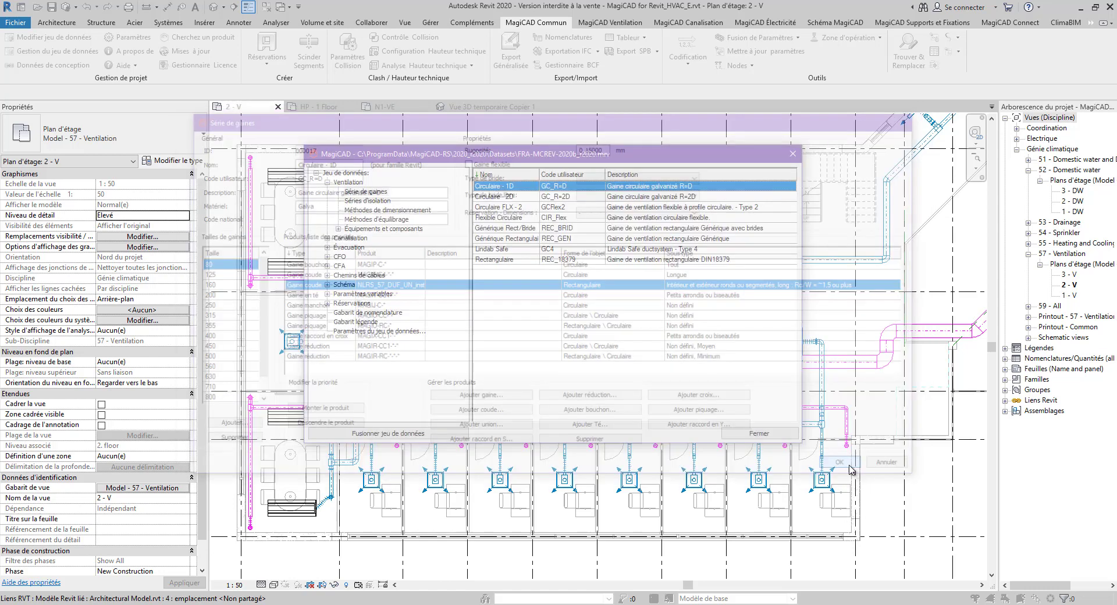
# - Review the diameter limits and thicknesses of the ventilation insulation series Multi
pyautogui.click(380, 200)
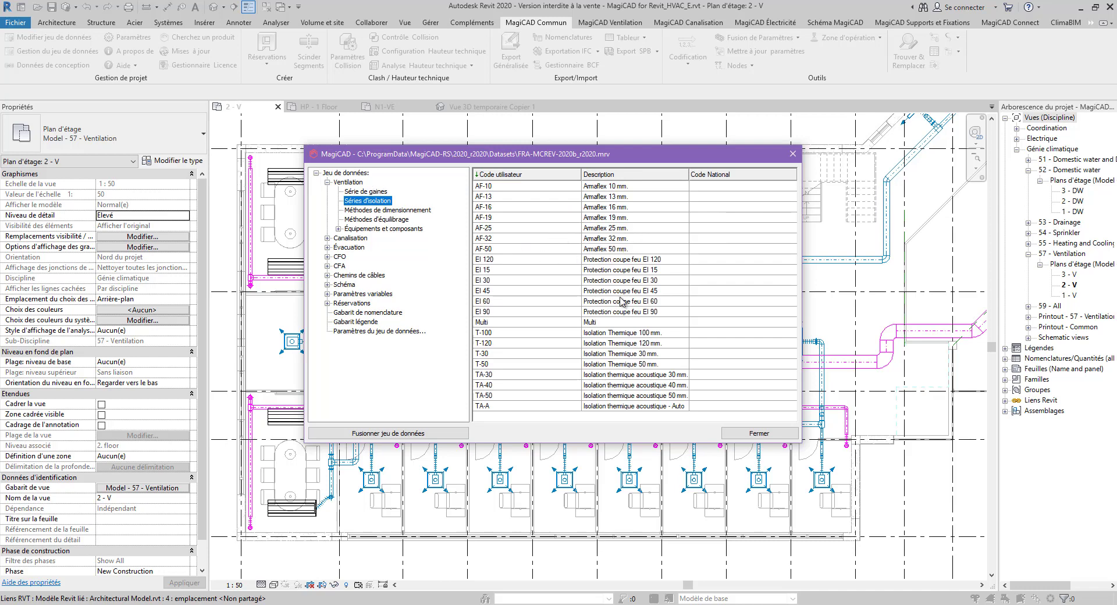
pyautogui.doubleClick(605, 322)
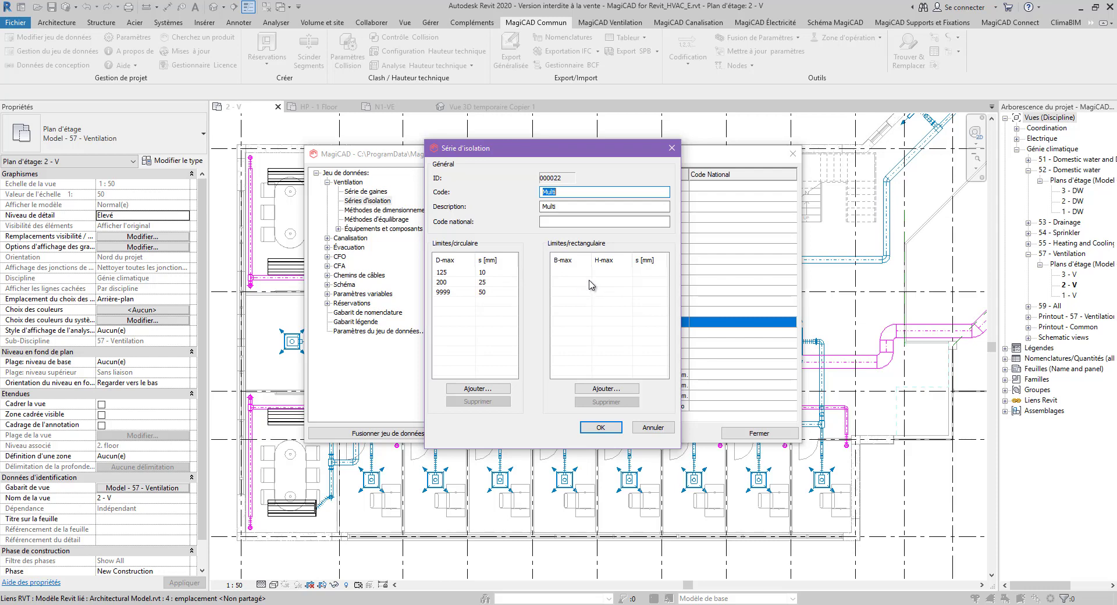
pyautogui.click(609, 429)
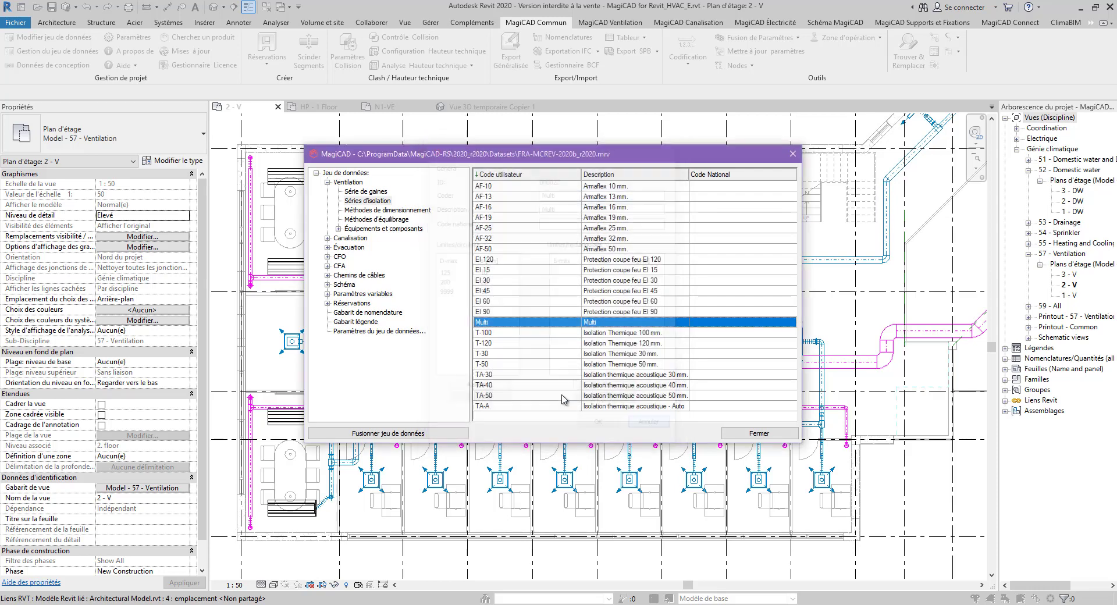
# - Review the velocity and pressure drop limits of the ventilation sizing method Respect Acoustique
pyautogui.click(393, 211)
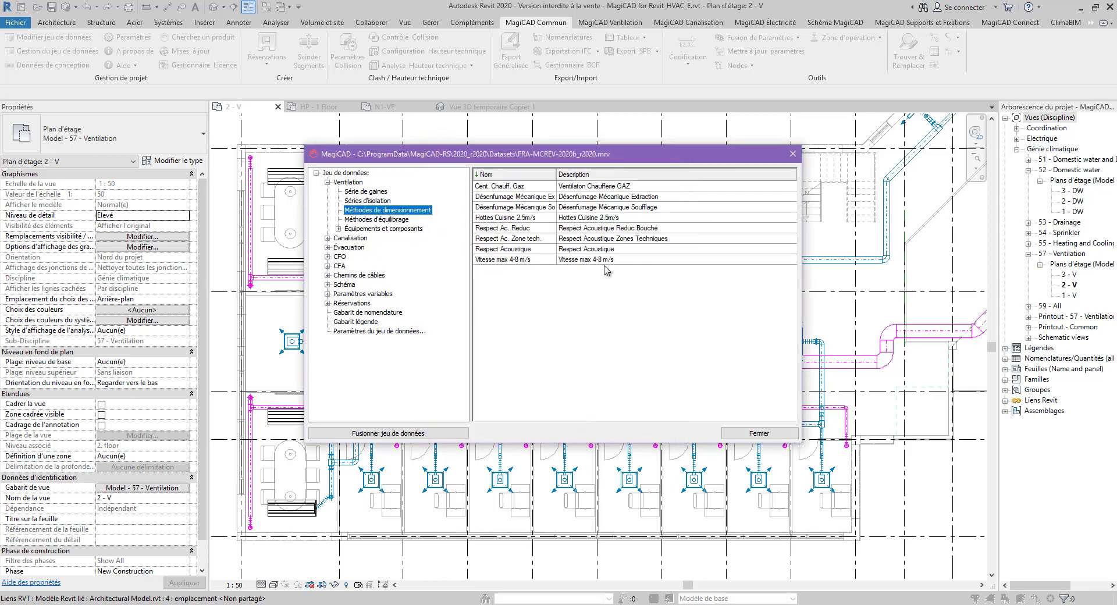
pyautogui.doubleClick(616, 250)
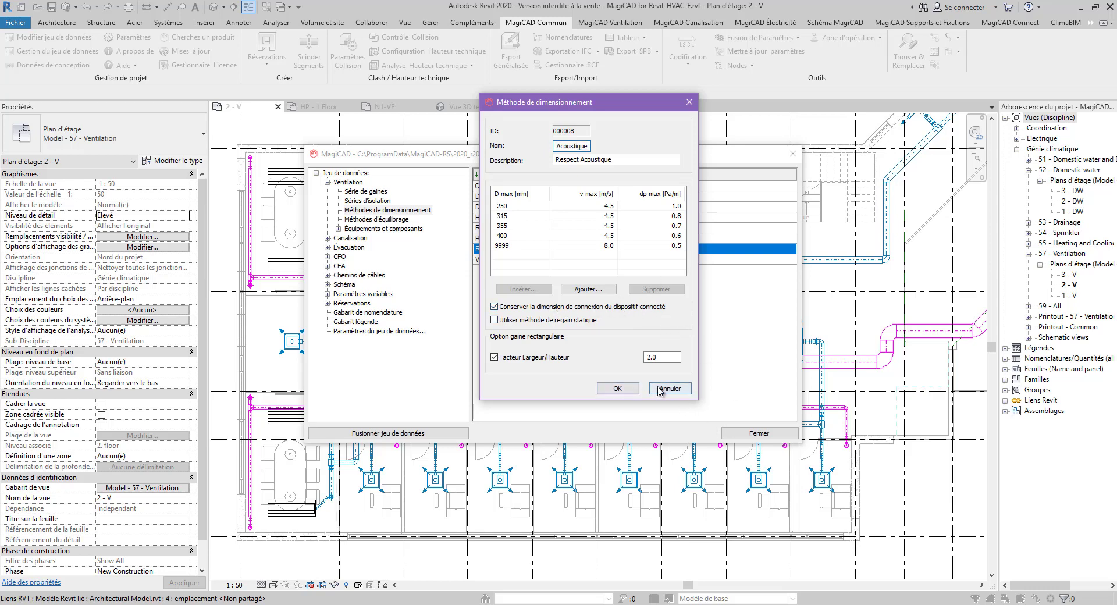
pyautogui.click(617, 389)
# - Examine the supply air devices (Bouche de soufflage) and return air devices (Bouche de reprise) in the ventilation equipment
pyautogui.click(338, 230)
pyautogui.click(384, 238)
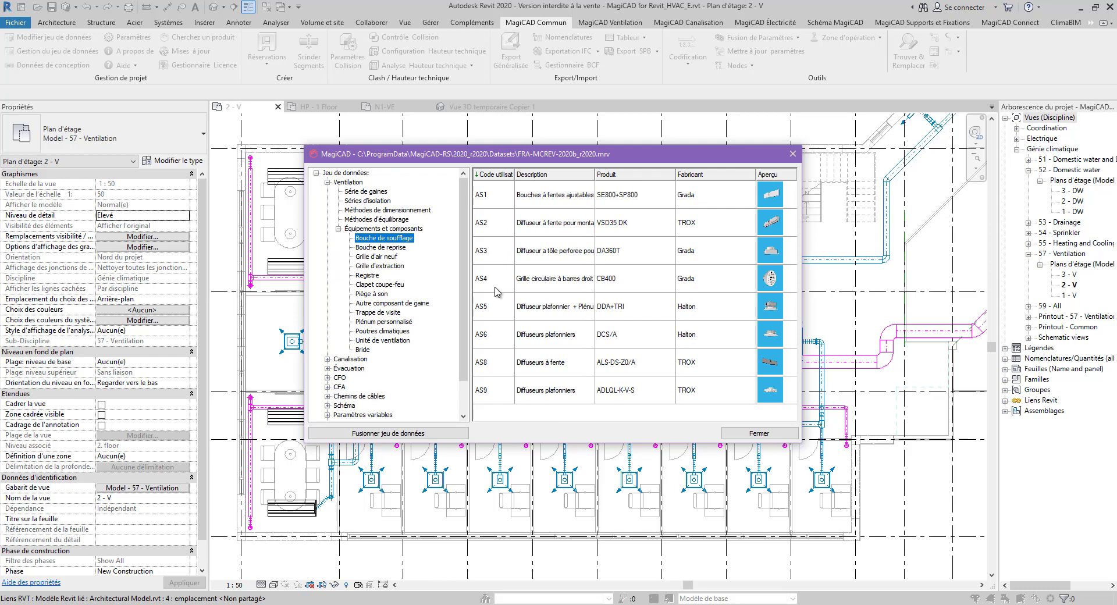
pyautogui.click(513, 603)
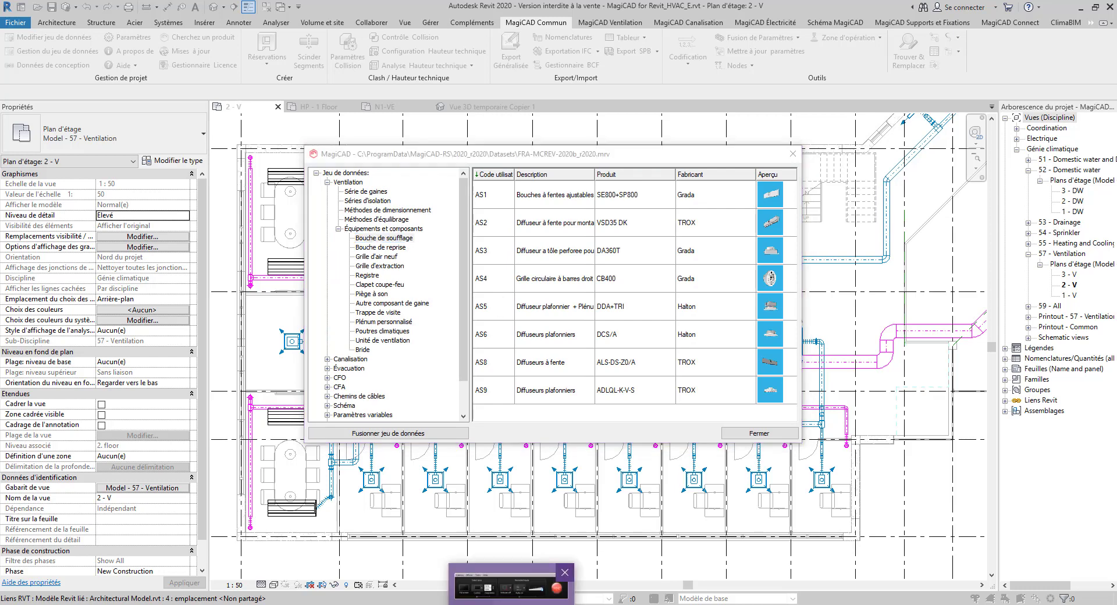
pyautogui.click(1066, 571)
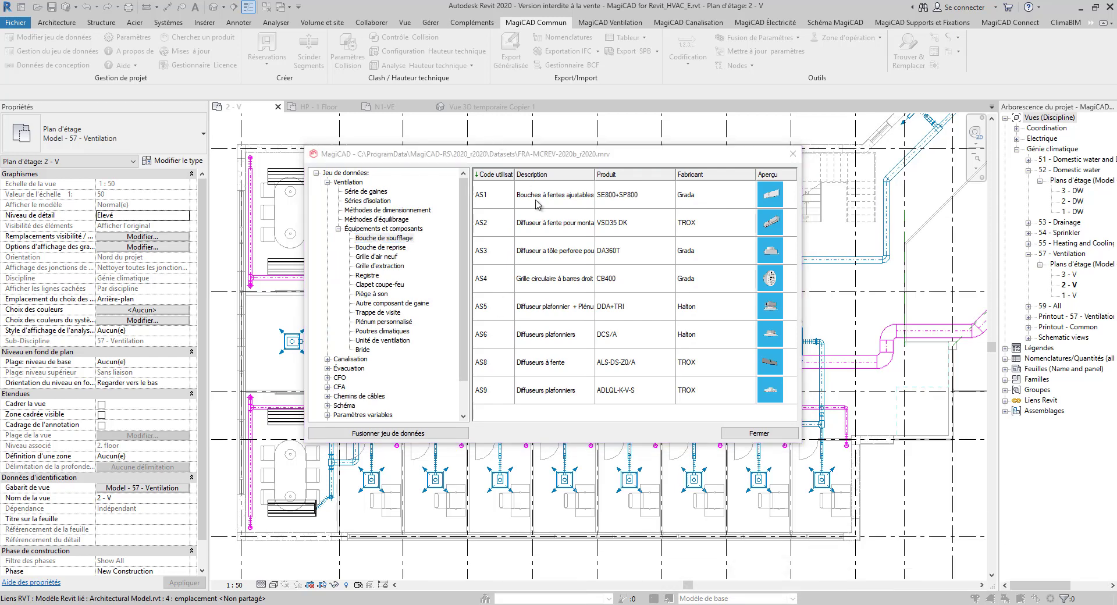
pyautogui.click(400, 238)
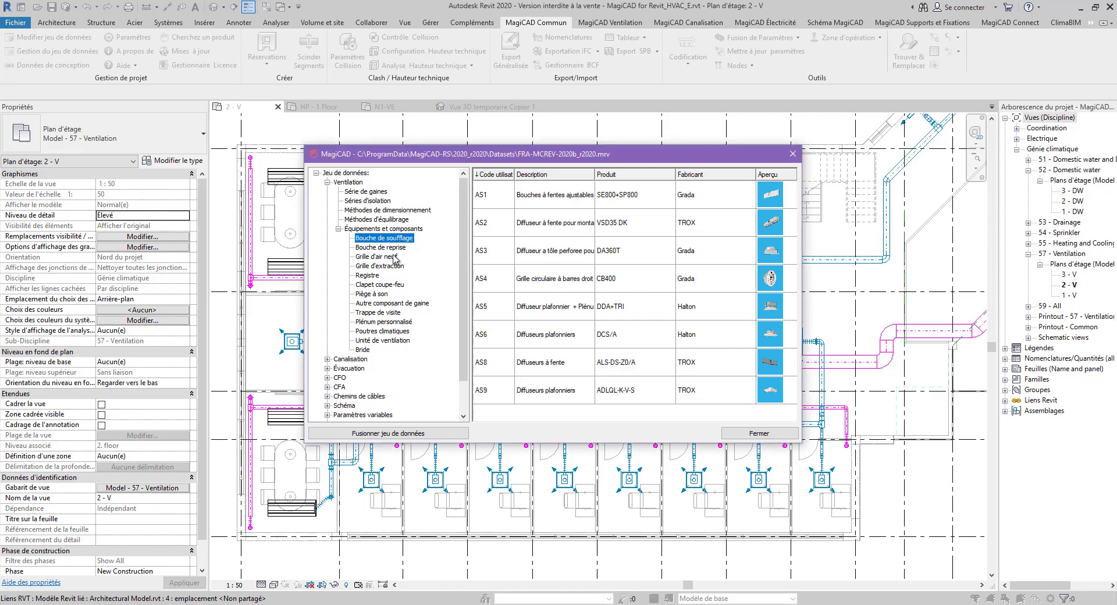
pyautogui.click(394, 256)
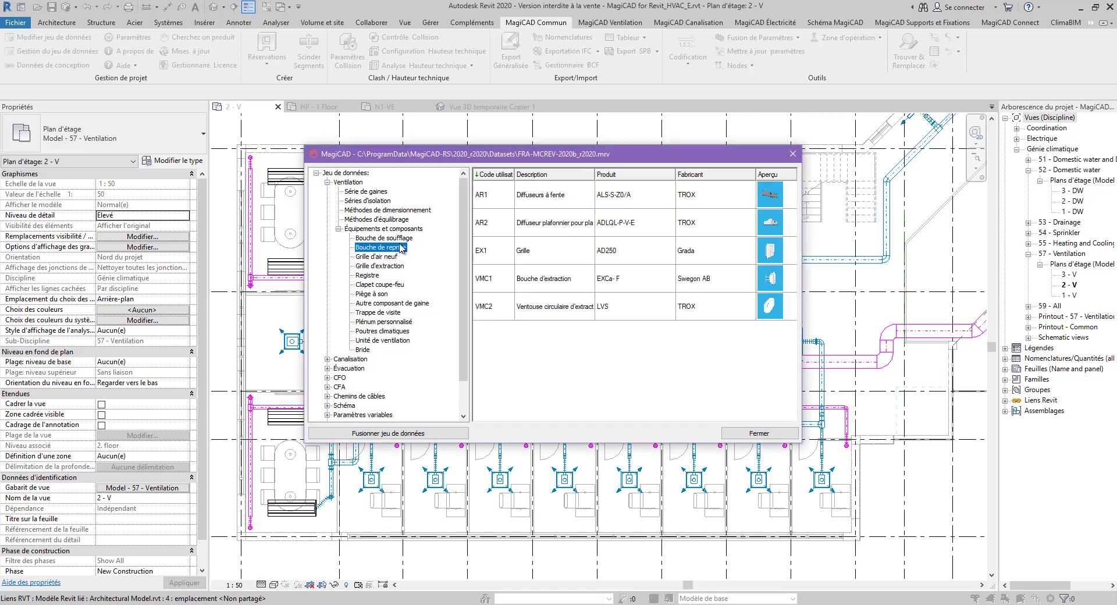
pyautogui.click(403, 240)
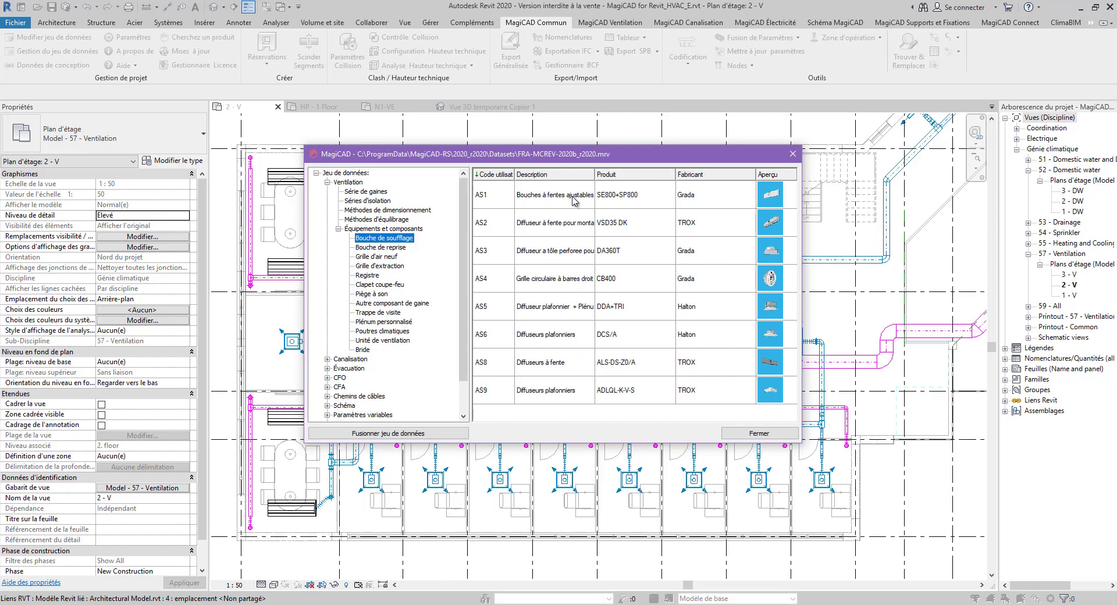
# - Examine the heating radiators and thermostatic valves in the piping (Canalisation) equipment of the data set
pyautogui.click(329, 359)
pyautogui.scroll(-3, 356, 380)
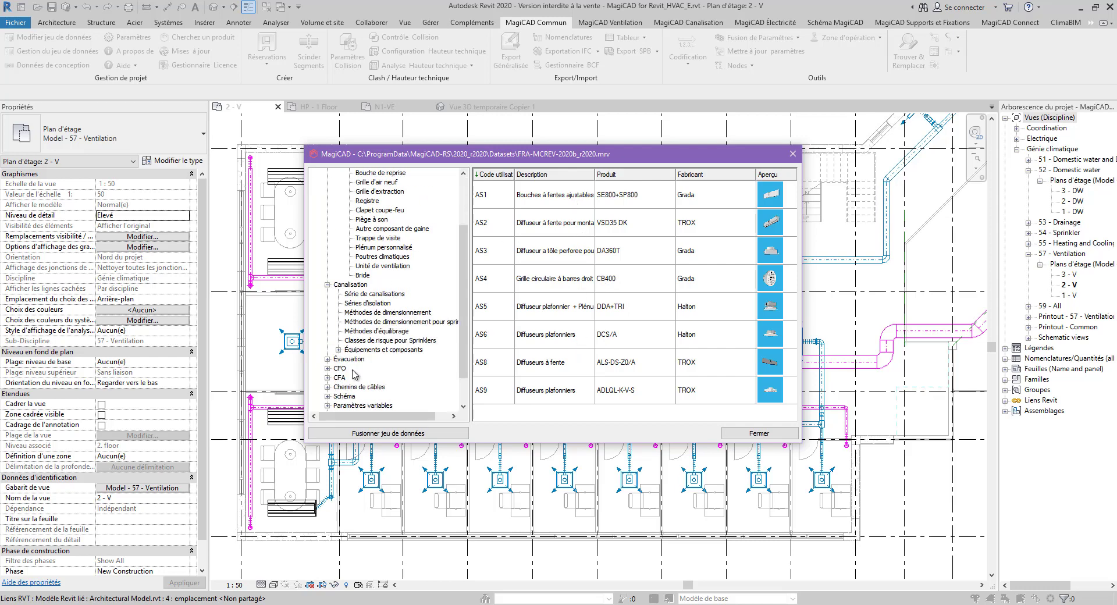
pyautogui.click(339, 323)
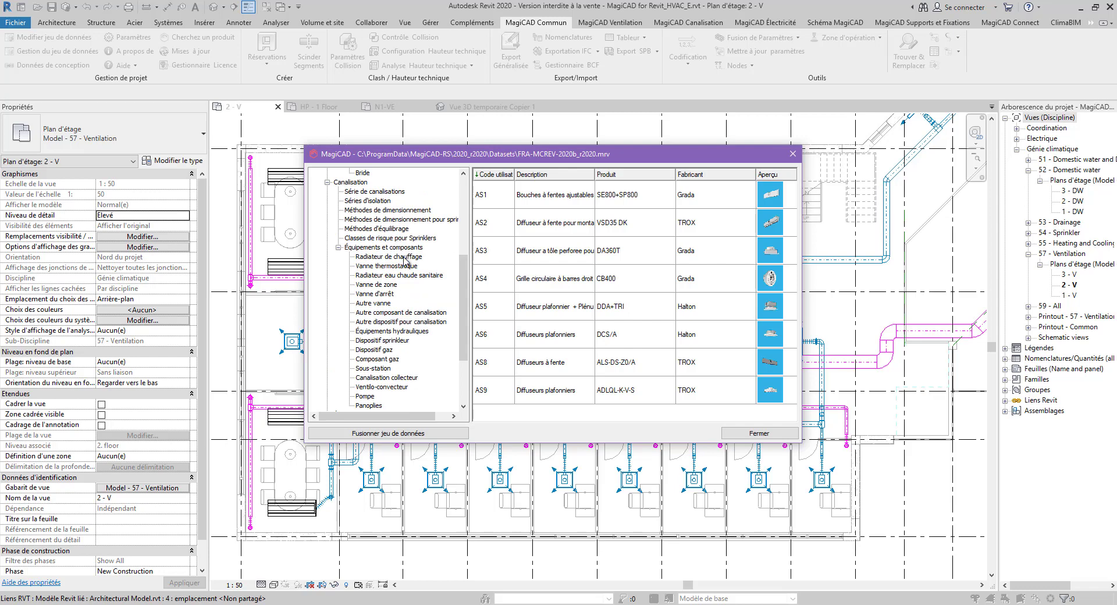
pyautogui.click(404, 257)
pyautogui.click(400, 268)
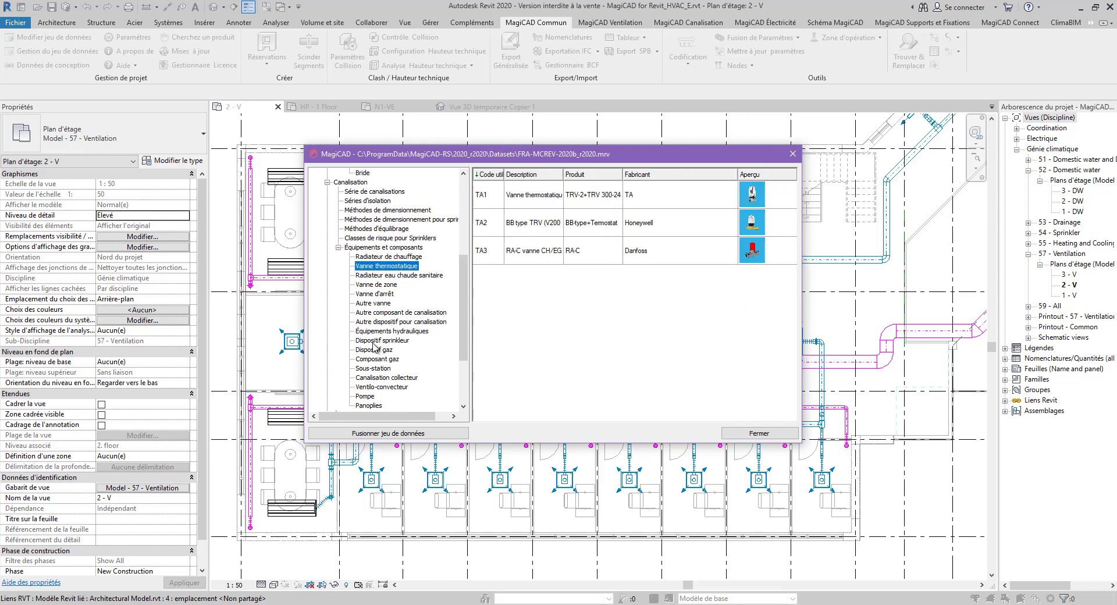
# - Open the data set properties of the TROX ceiling diffuser AS9 among the ventilation supply air devices
pyautogui.scroll(6, 402, 256)
pyautogui.click(404, 230)
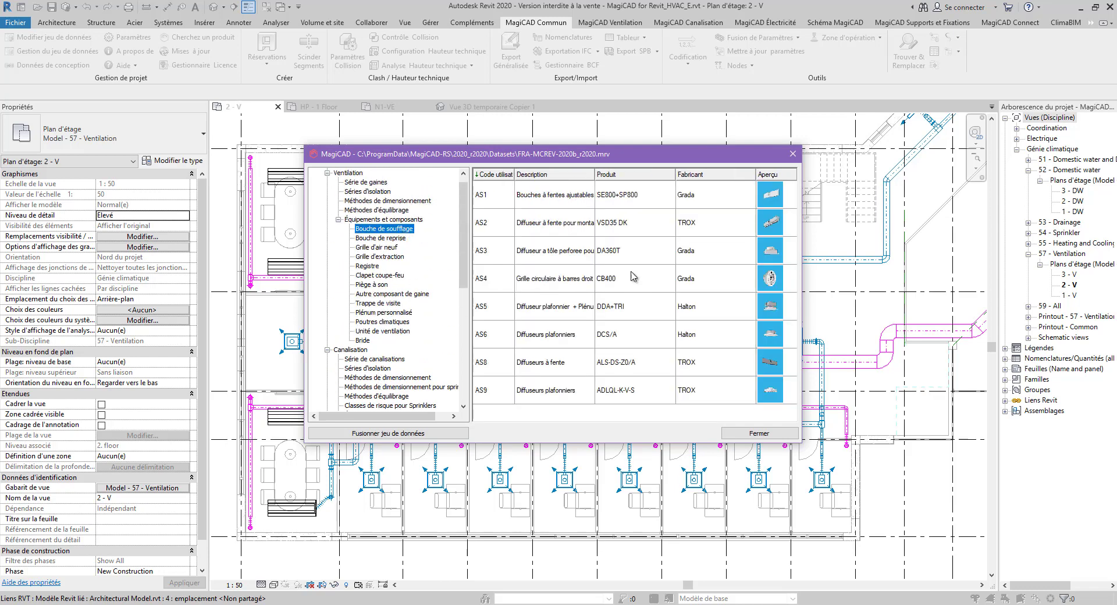
pyautogui.doubleClick(563, 393)
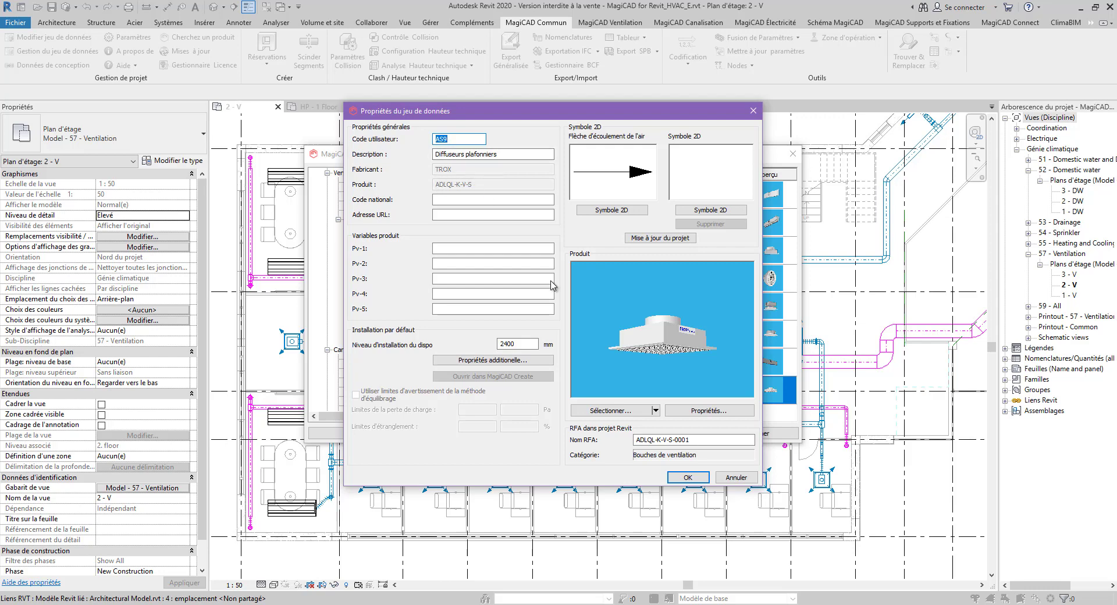
# - Check the product source options and the Revit family name of the TROX diffuser AS9
pyautogui.click(639, 410)
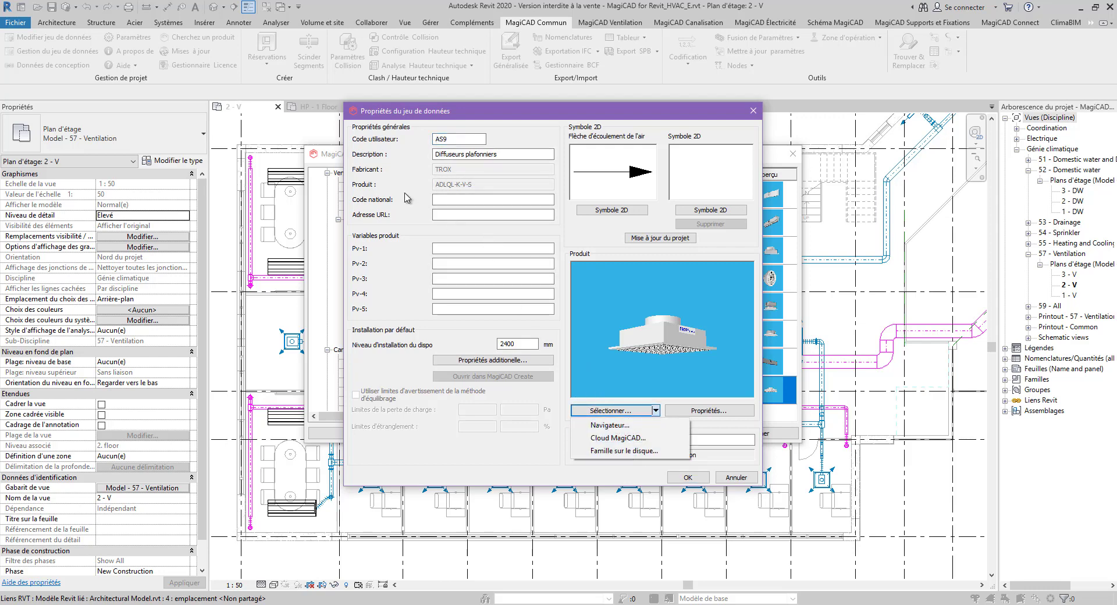
pyautogui.click(476, 189)
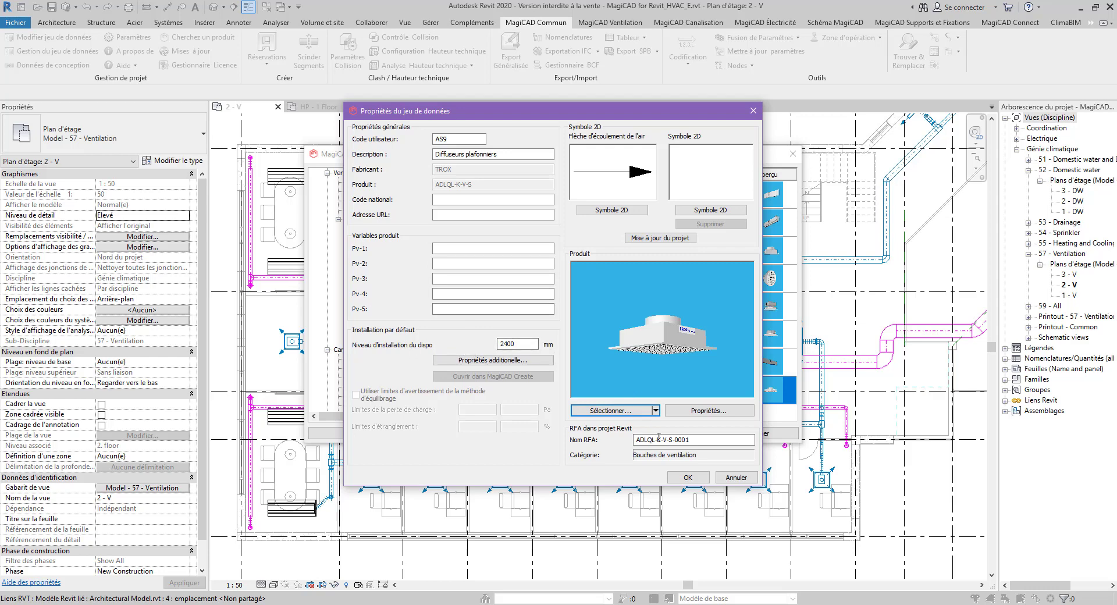
pyautogui.click(720, 441)
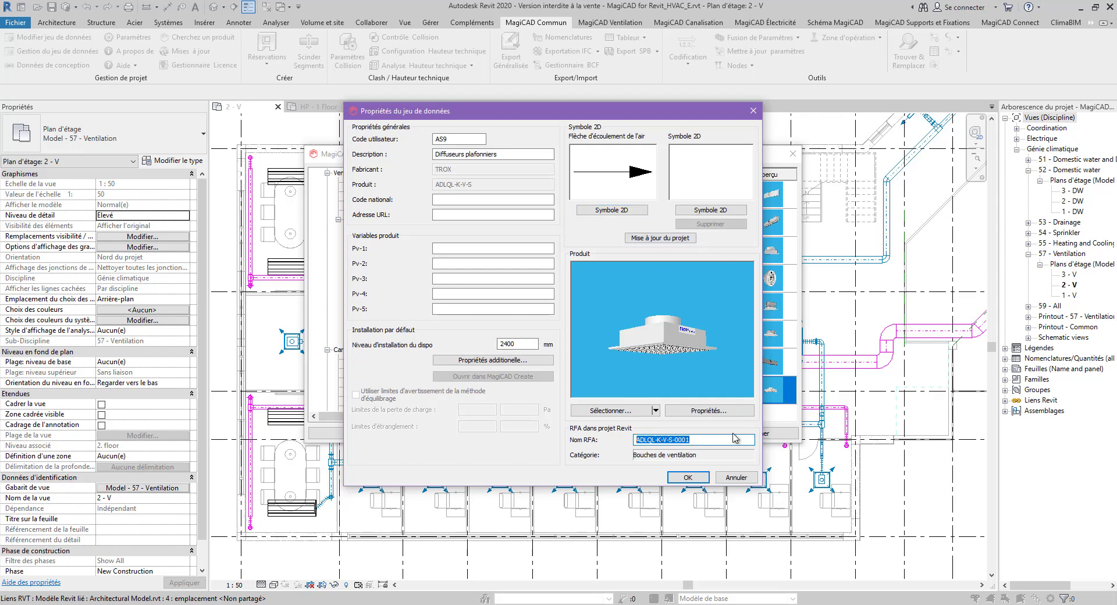
# - Compare the pressure drop diagrams of the ADLQL-K-V-S/300 and ADLQL-K-V-S/400 sizes in the product properties, leaving the product selection unchanged
pyautogui.click(721, 412)
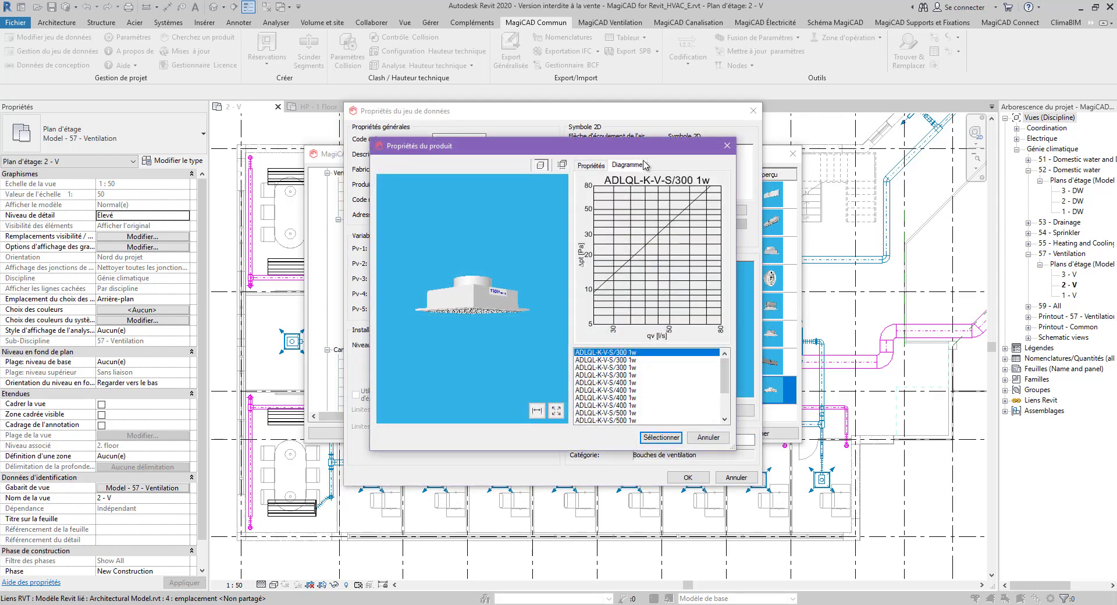
pyautogui.moveTo(640, 145); pyautogui.dragTo(446, 116)
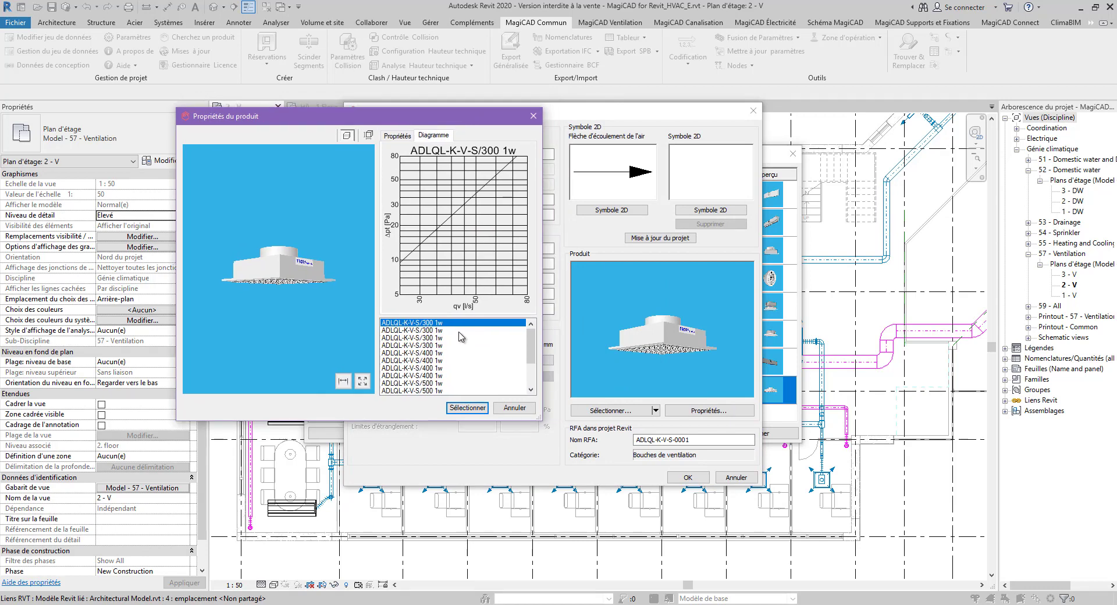
pyautogui.click(459, 345)
pyautogui.click(434, 353)
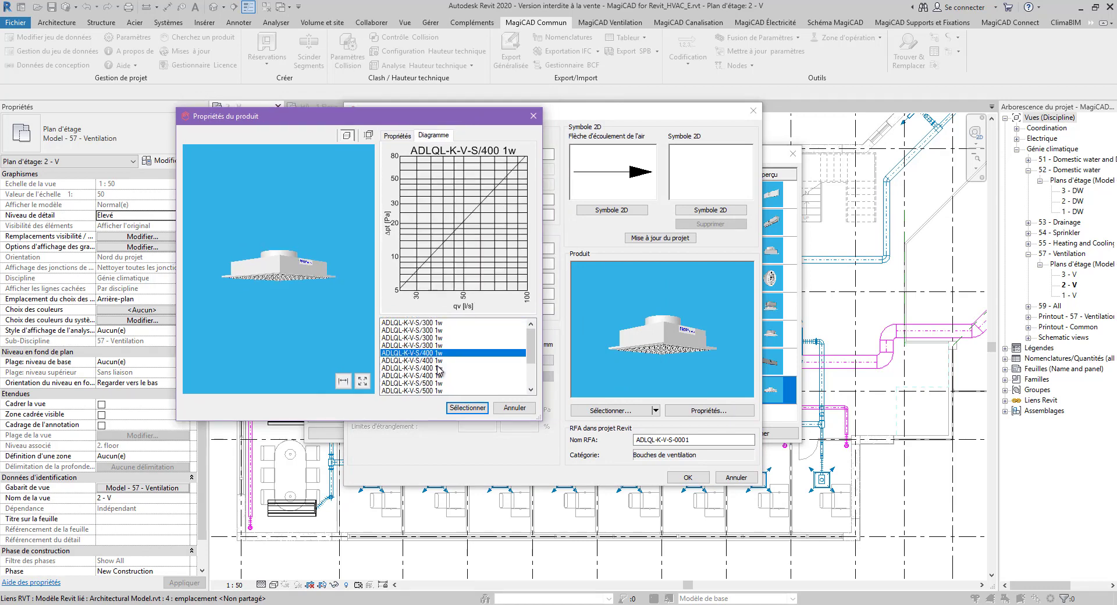
pyautogui.press('Down')
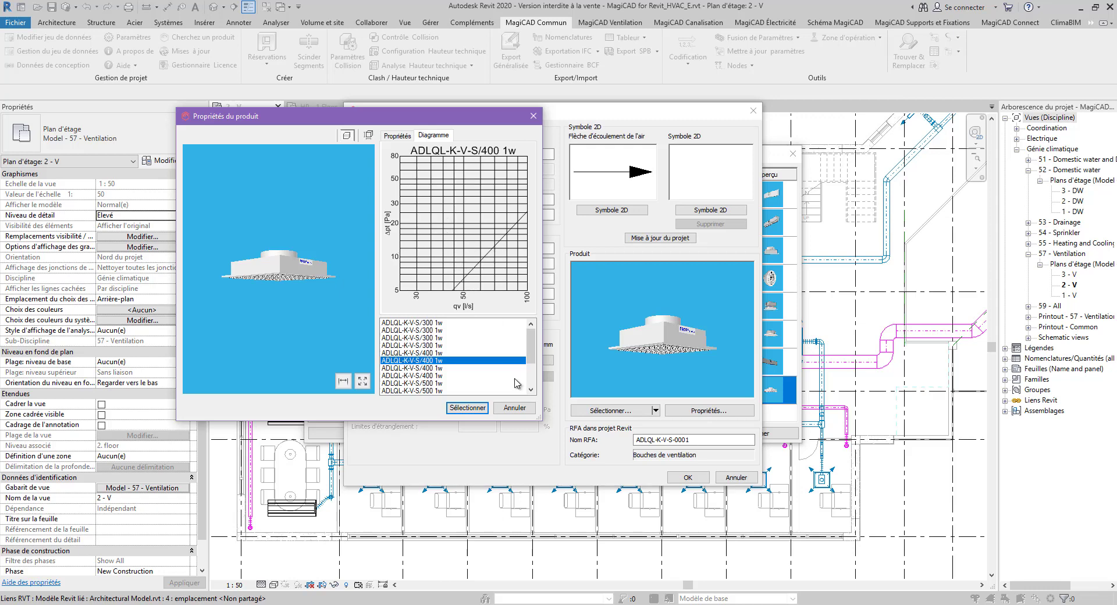
pyautogui.click(513, 408)
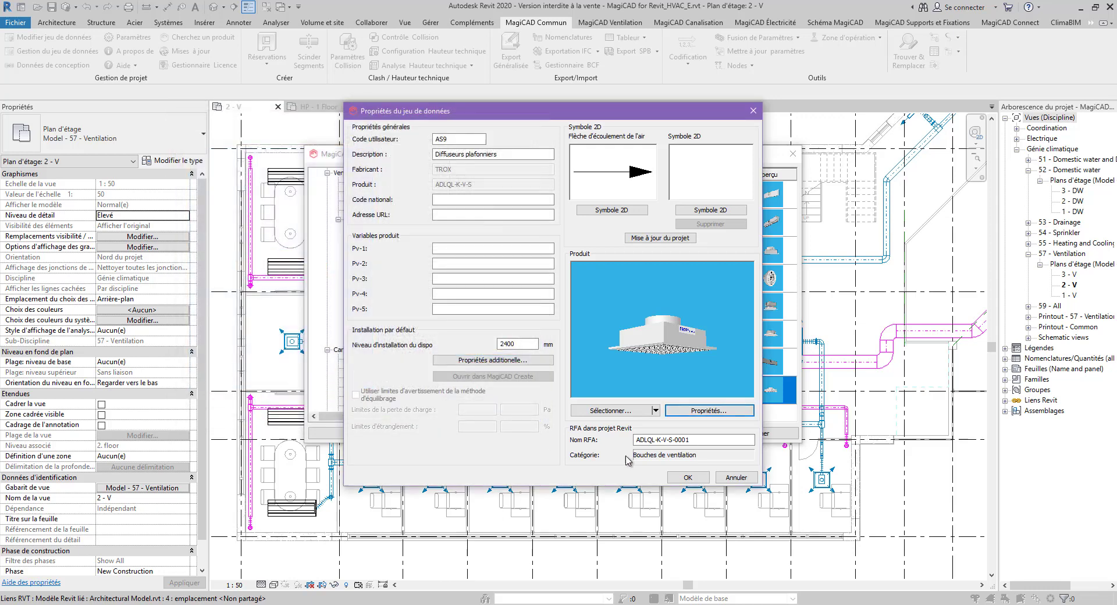
# - Open the product navigator for diffuser AS9 and look through its manufacturers and available search criteria
pyautogui.click(656, 411)
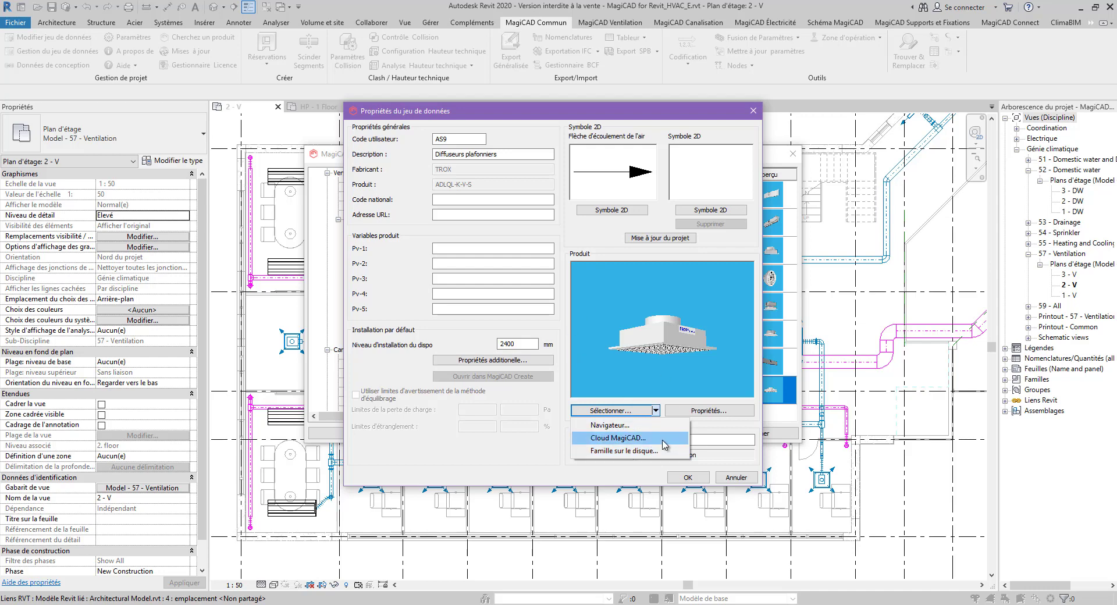
pyautogui.click(628, 425)
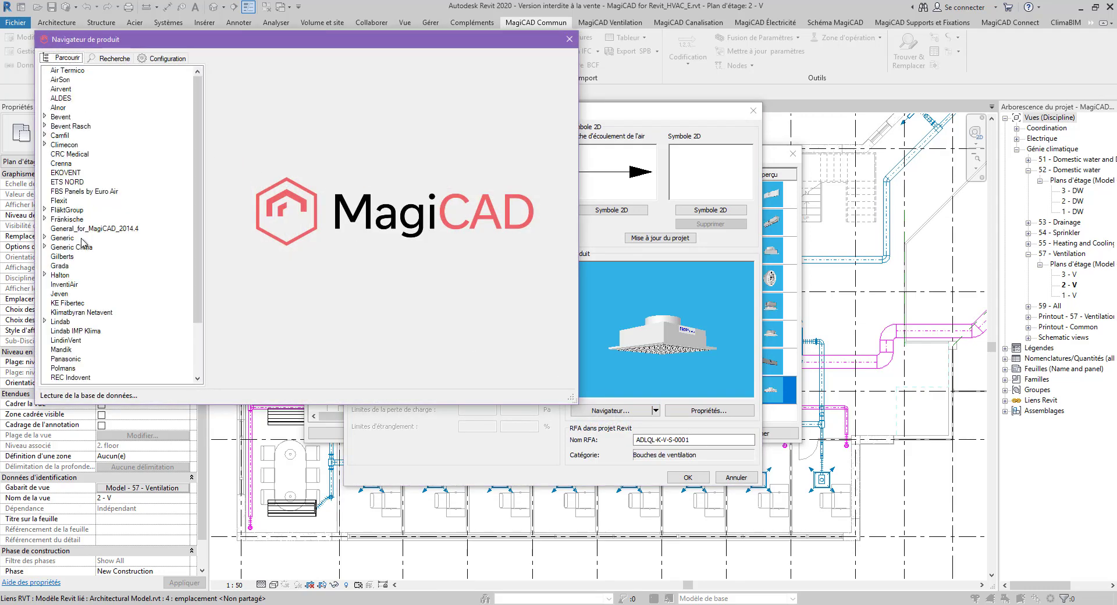
pyautogui.scroll(-2, 82, 295)
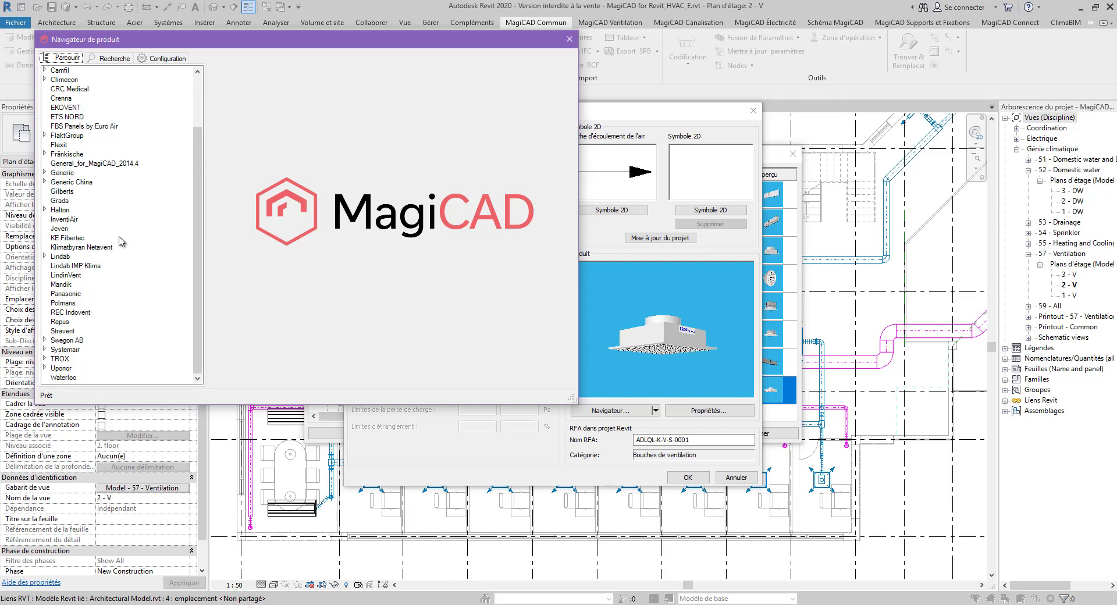
pyautogui.click(46, 174)
pyautogui.click(120, 59)
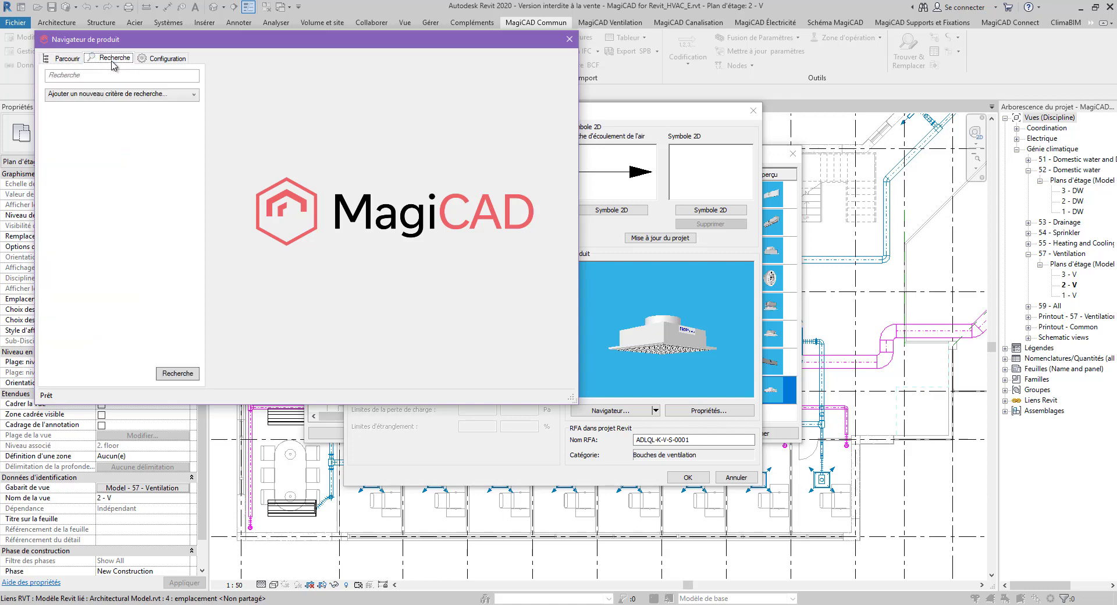
pyautogui.click(182, 97)
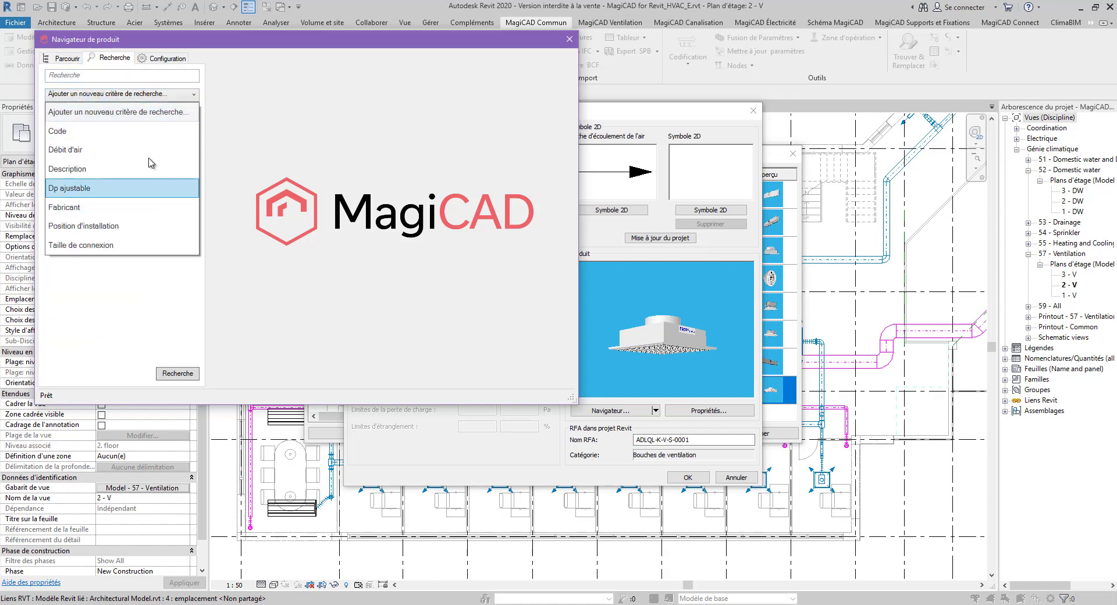
pyautogui.click(164, 61)
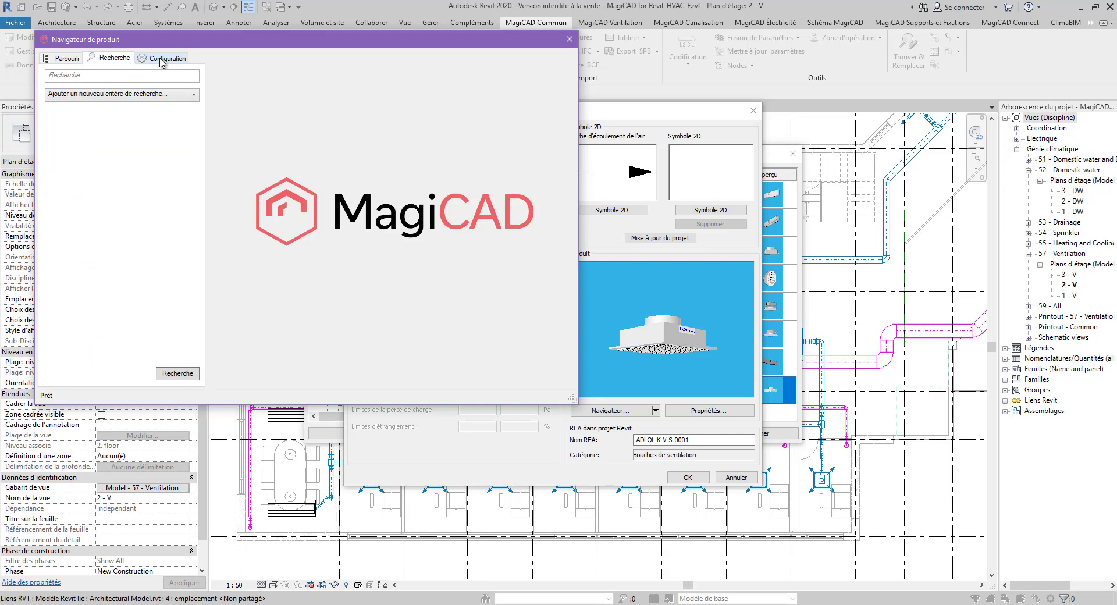
# - Switch the product navigator's data source to Local and back to Nuage
pyautogui.click(161, 60)
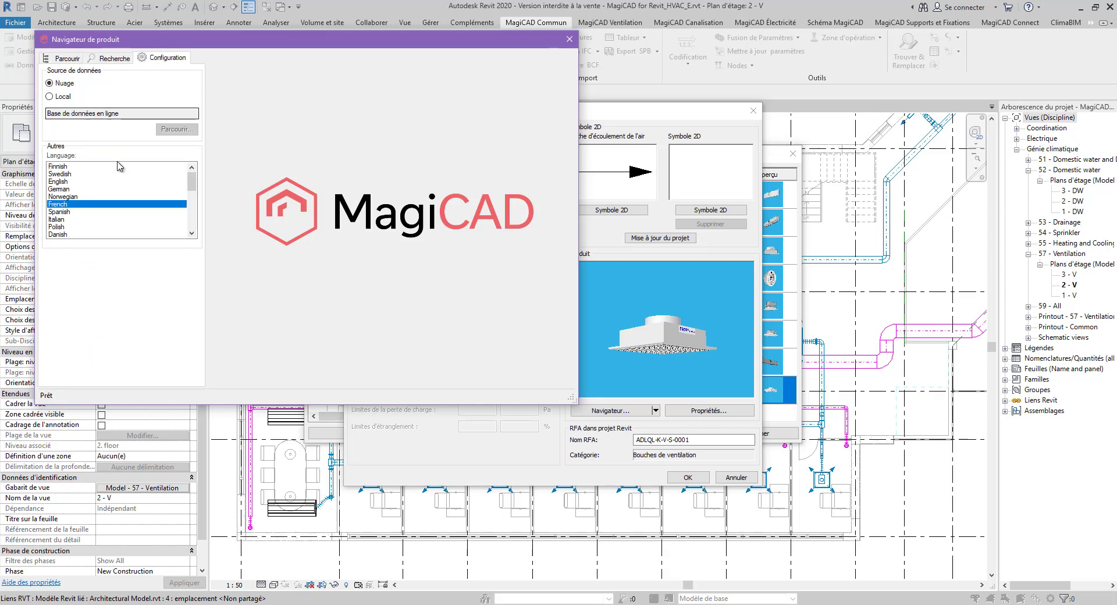
pyautogui.click(62, 97)
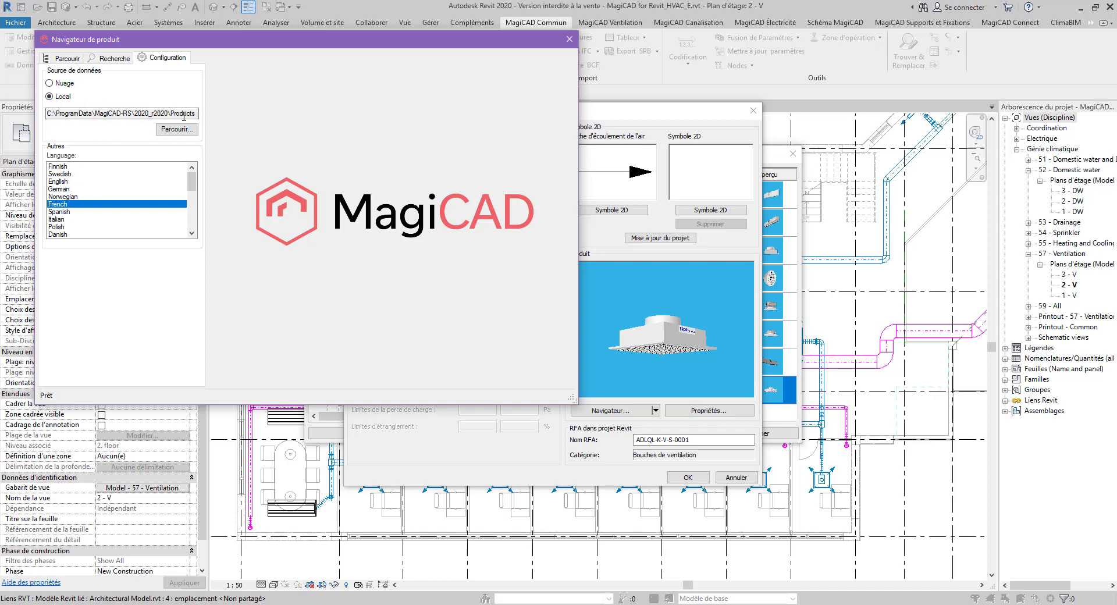
pyautogui.click(65, 84)
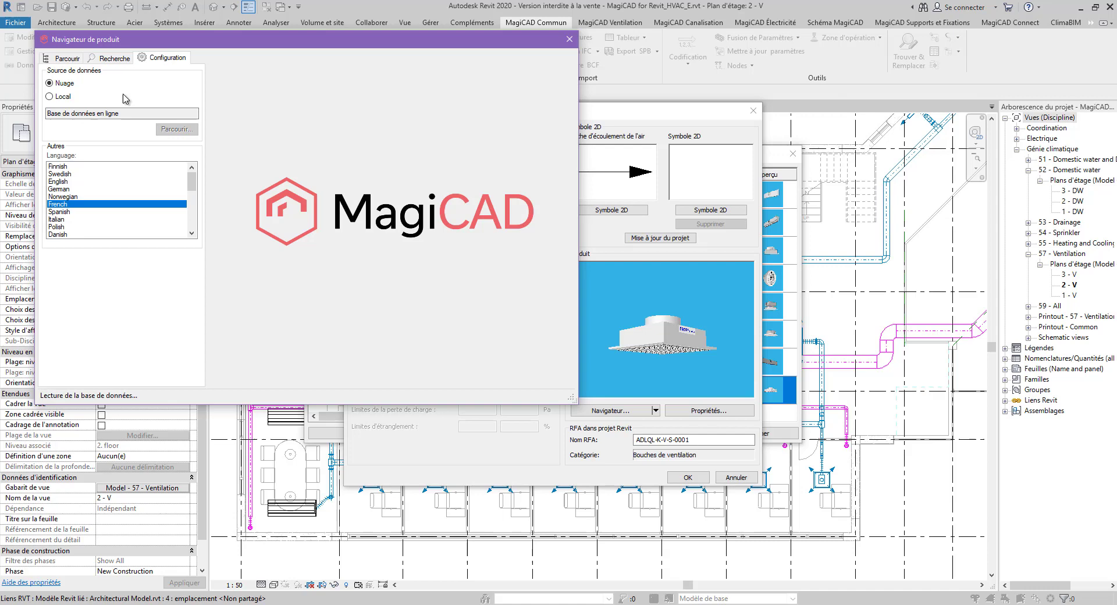
# - Browse the ALDES products and compare the diagrams of the models from ALD 613 to ALD 614-BOX
pyautogui.click(66, 59)
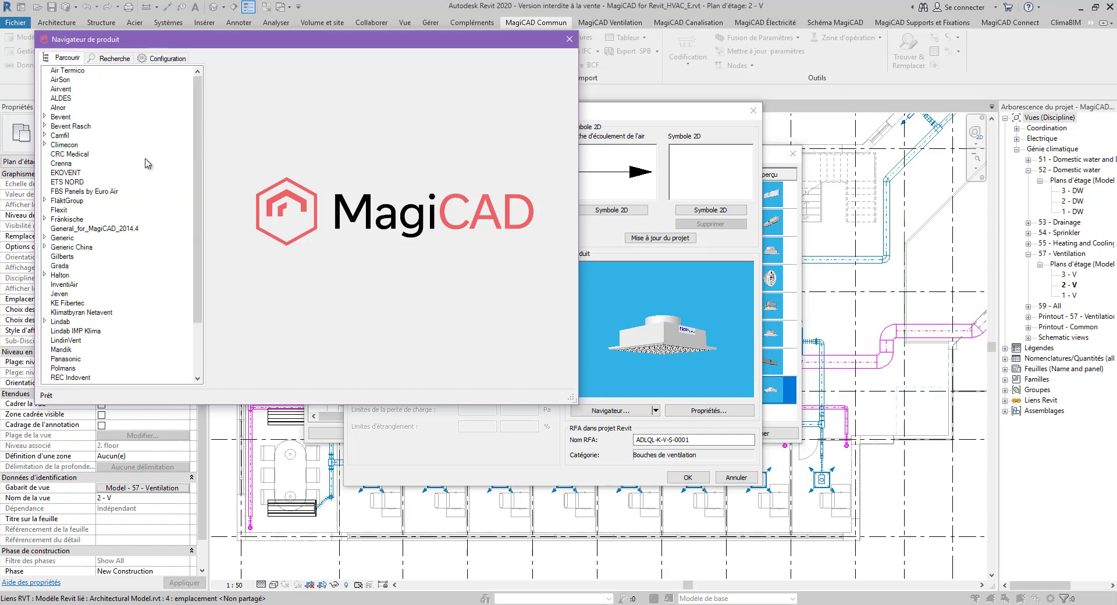
pyautogui.click(61, 98)
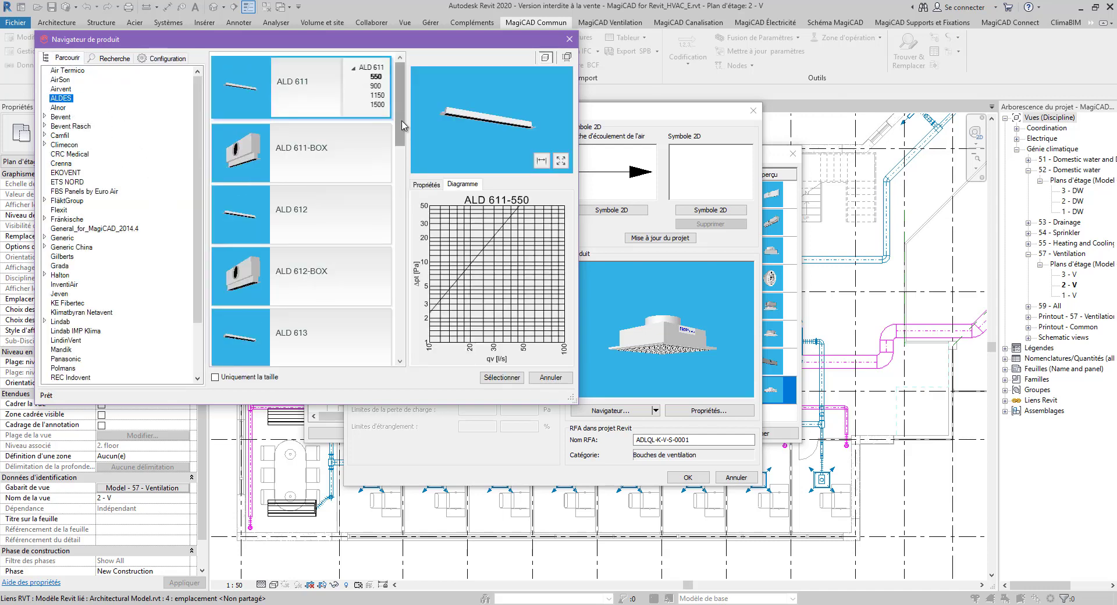
pyautogui.scroll(-2, 398, 144)
pyautogui.click(286, 194)
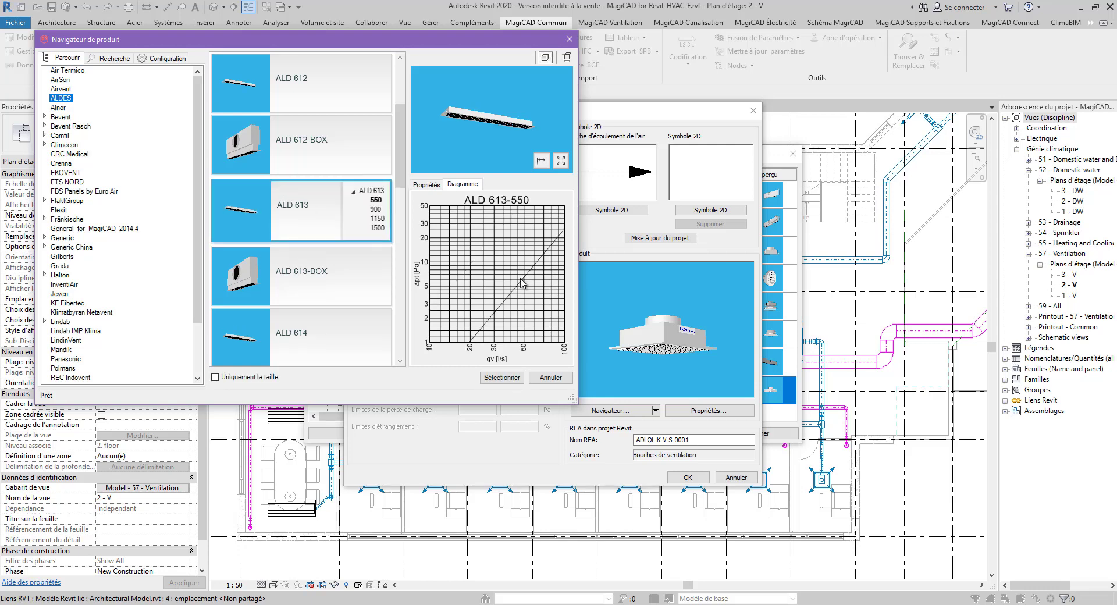
pyautogui.press('Down')
pyautogui.press('Down')
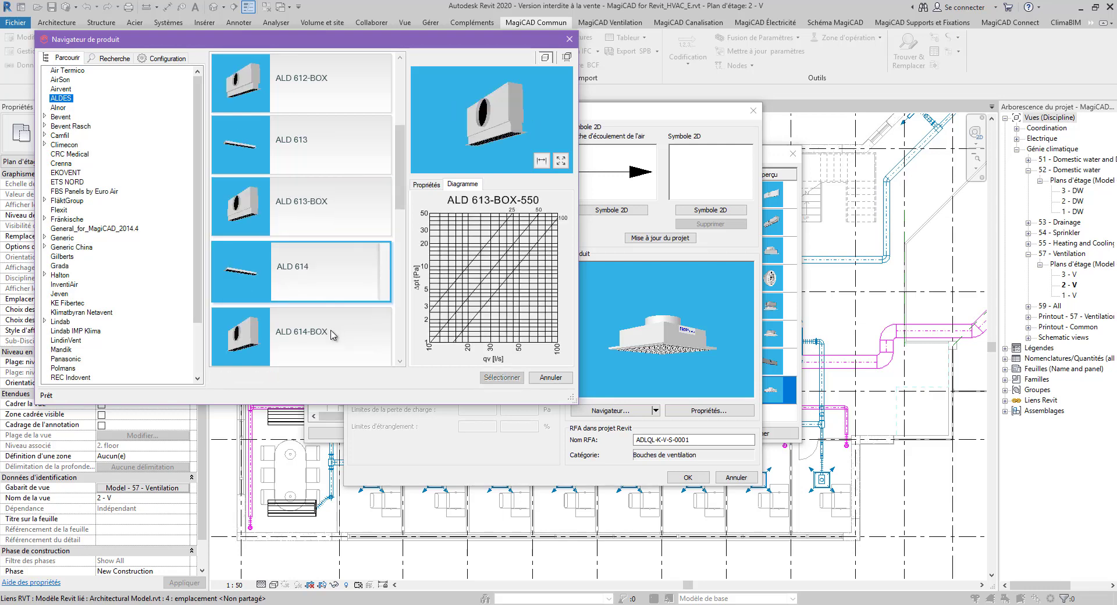
pyautogui.click(331, 330)
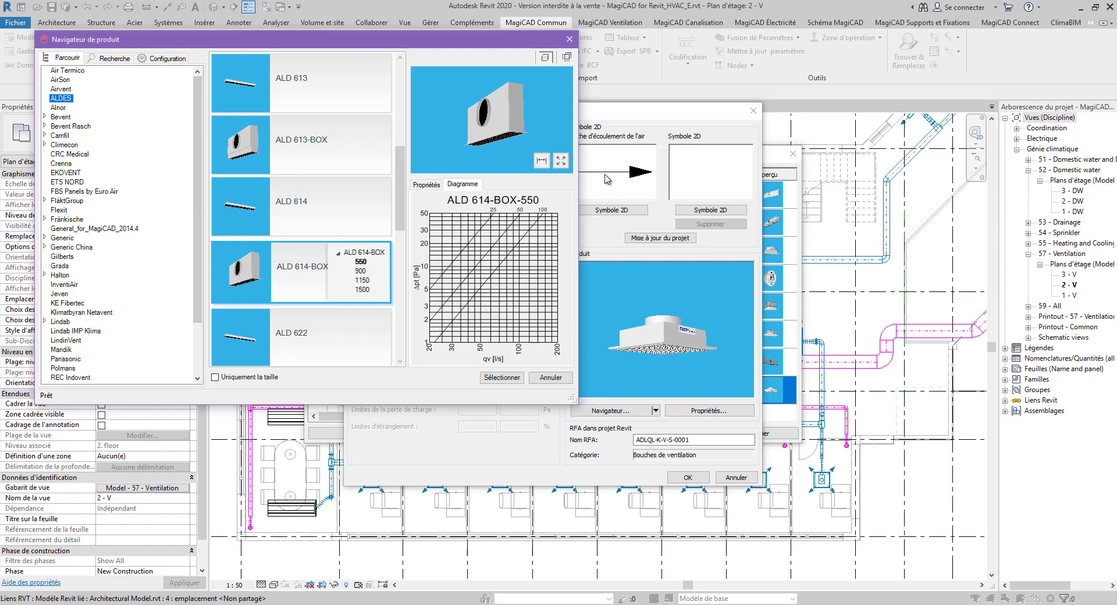
# - Inspect the 3D preview of the ALD 614-BOX, look over the remaining manufacturers and leave the navigator without selecting a product
pyautogui.moveTo(509, 132); pyautogui.dragTo(476, 174)
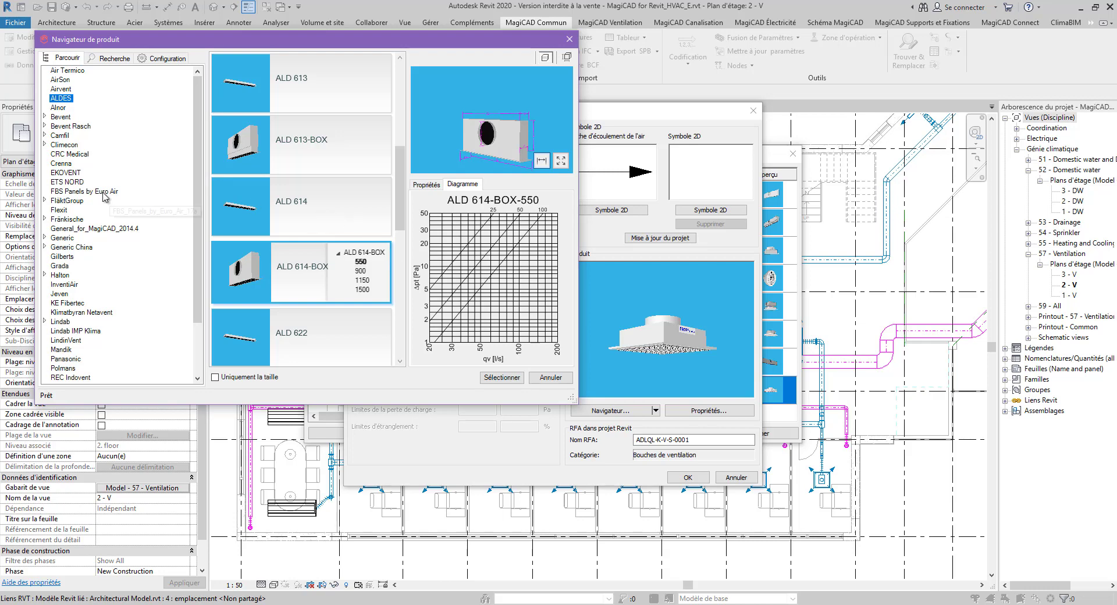
pyautogui.scroll(-2, 161, 199)
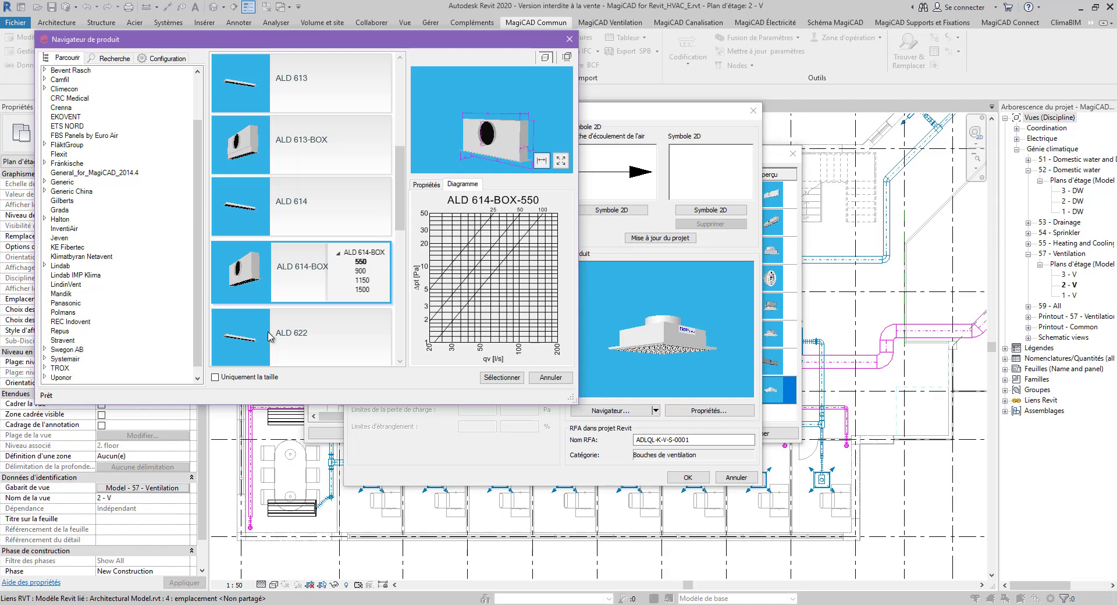
pyautogui.click(551, 379)
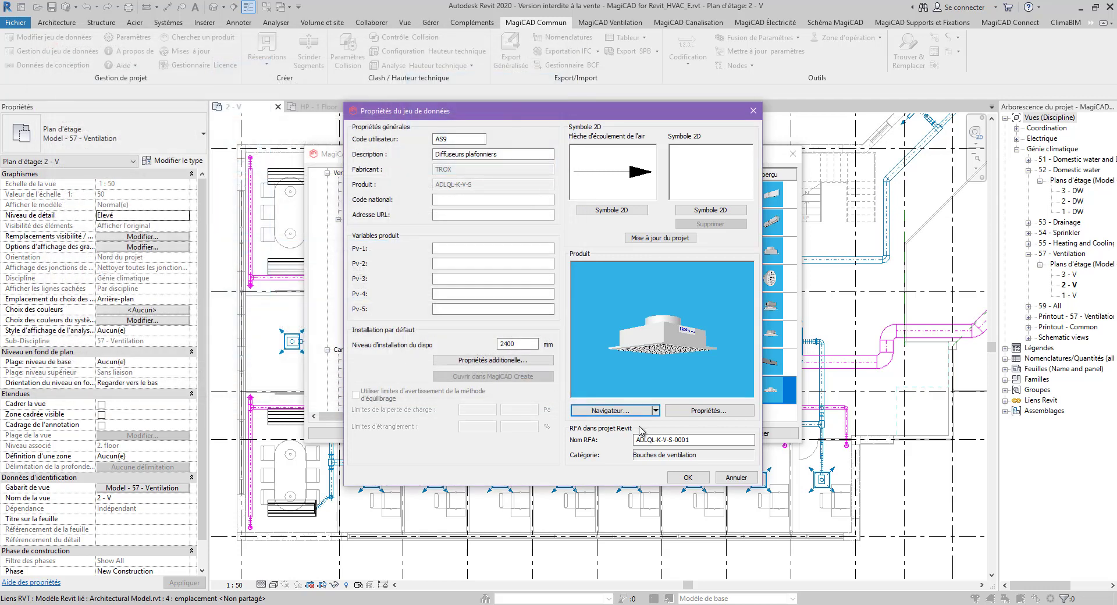
# - Review the Navigateur, Cloud MagiCAD and Famille sur le disque product sources and accept the data set properties of diffuser AS9
pyautogui.click(656, 411)
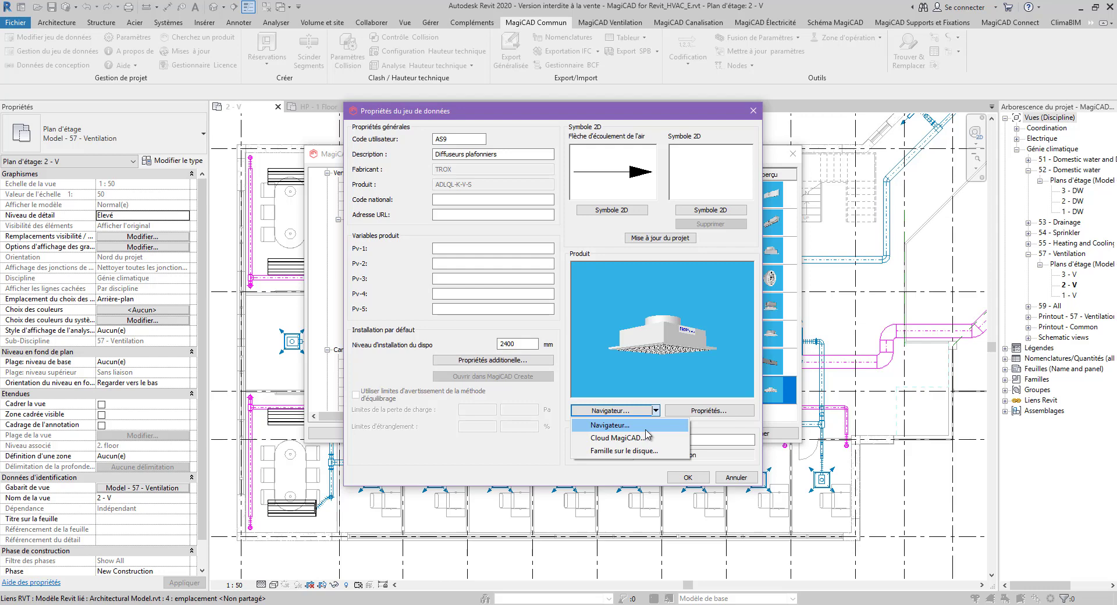
pyautogui.click(515, 469)
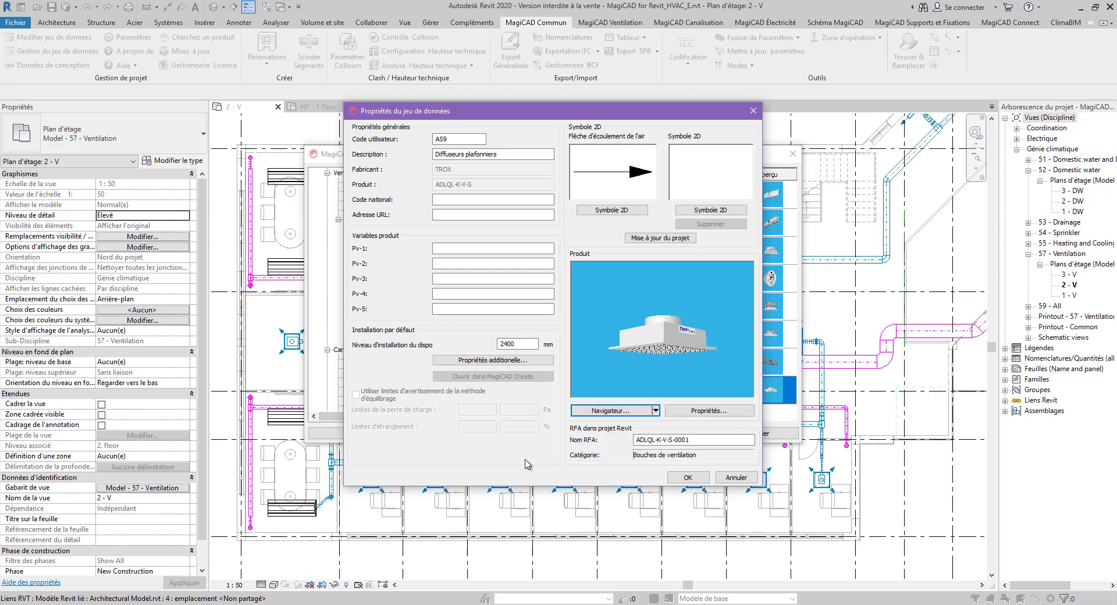
pyautogui.click(688, 478)
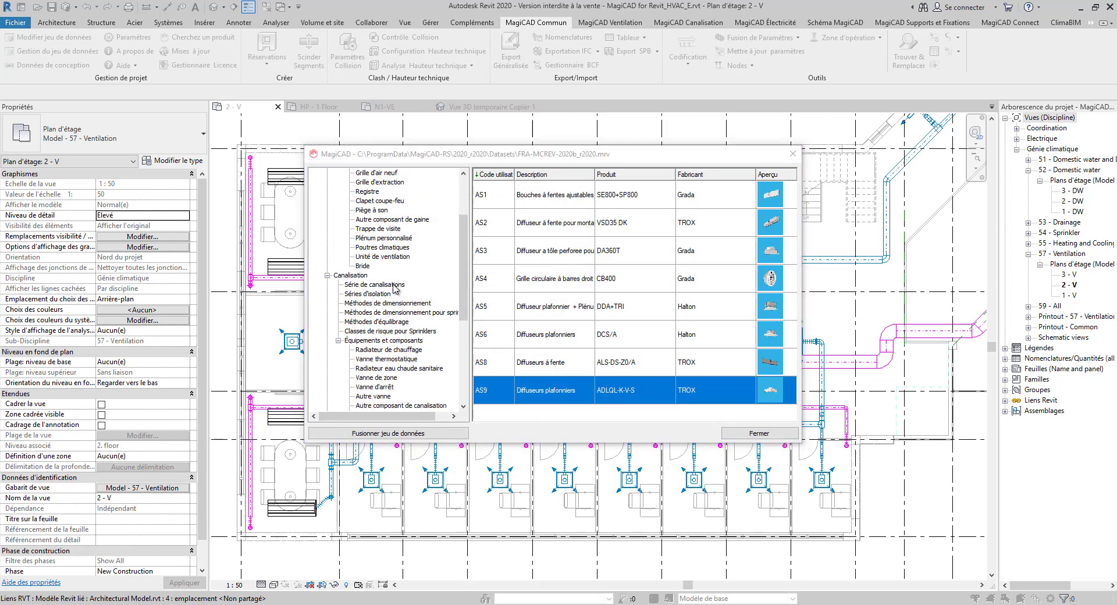
# - Examine the schedule templates (Gabarit de nomenclature) and legend templates (Gabarit légende) of the data set
pyautogui.scroll(-10, 408, 303)
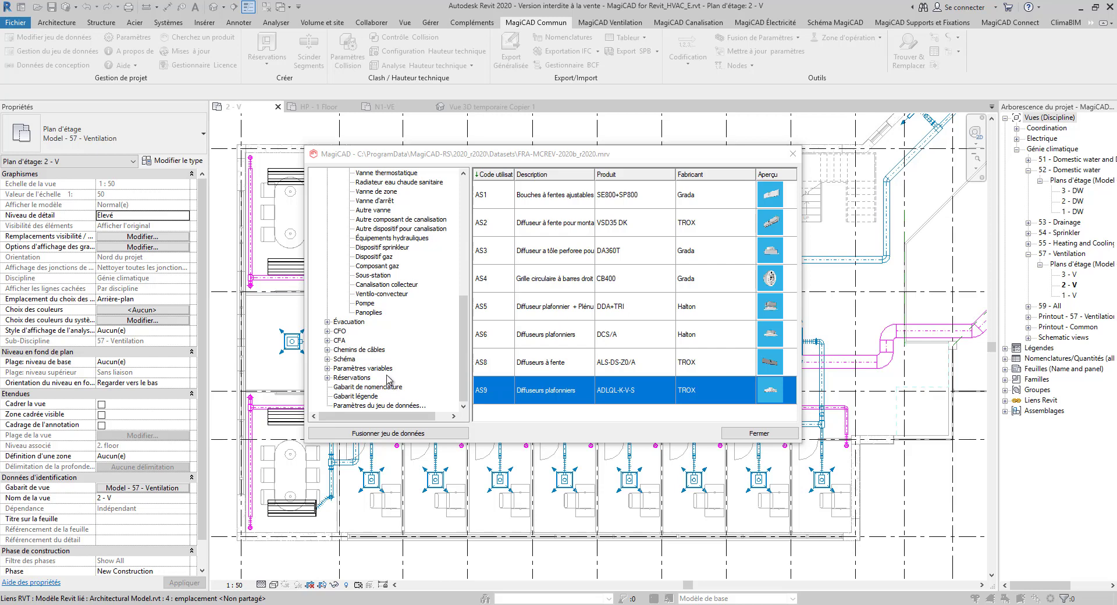
pyautogui.click(367, 387)
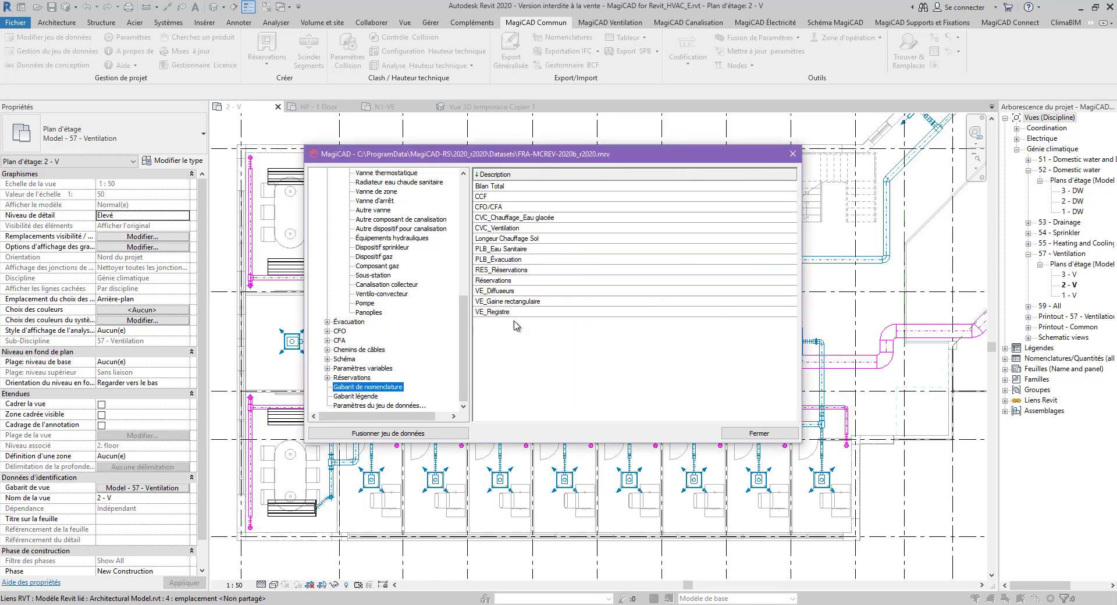
pyautogui.click(356, 396)
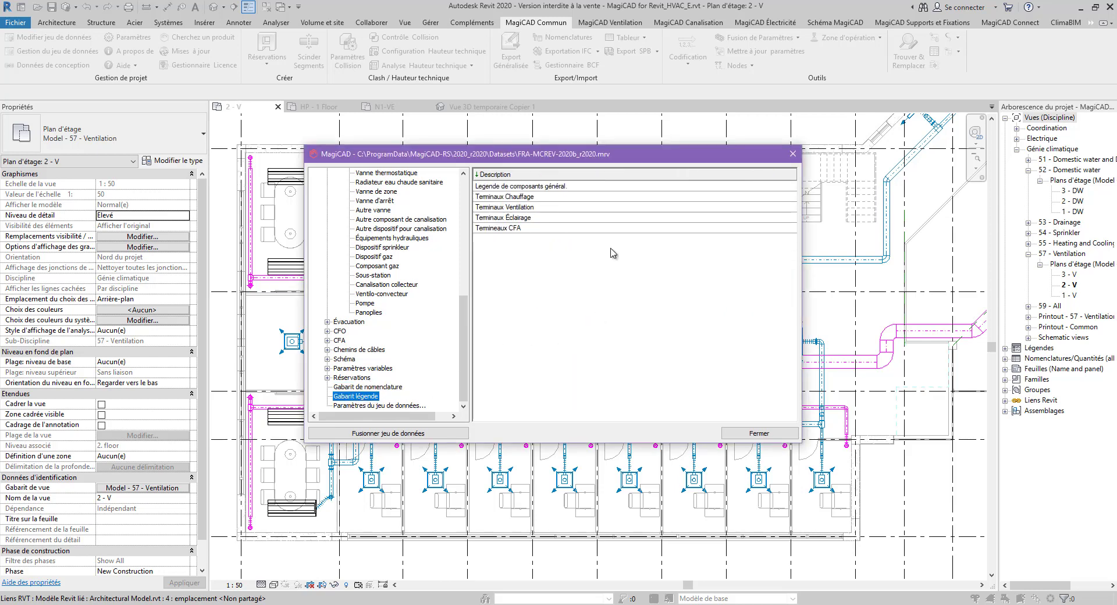
# - Review the offsets and diameter limits in the Réservations configuration and accept the dialog without changes
pyautogui.click(327, 377)
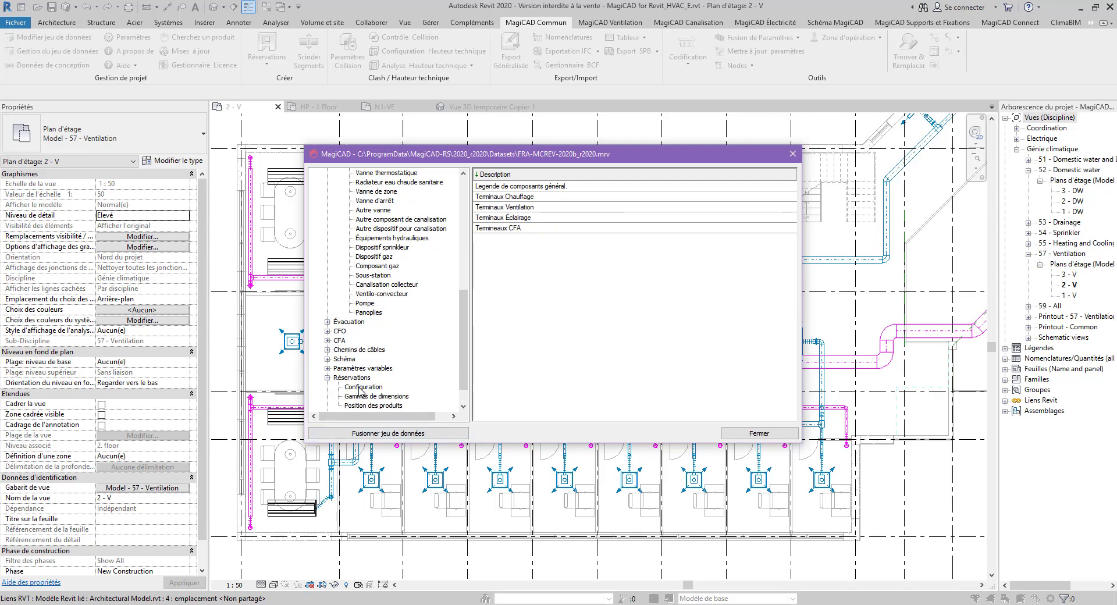
pyautogui.click(363, 387)
pyautogui.doubleClick(583, 240)
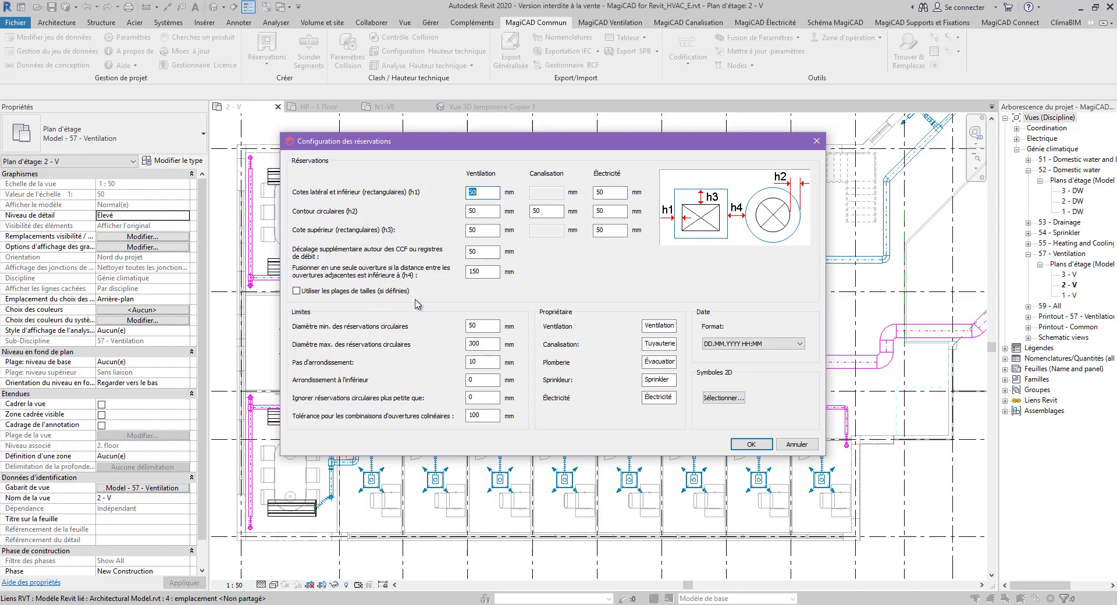
pyautogui.click(753, 444)
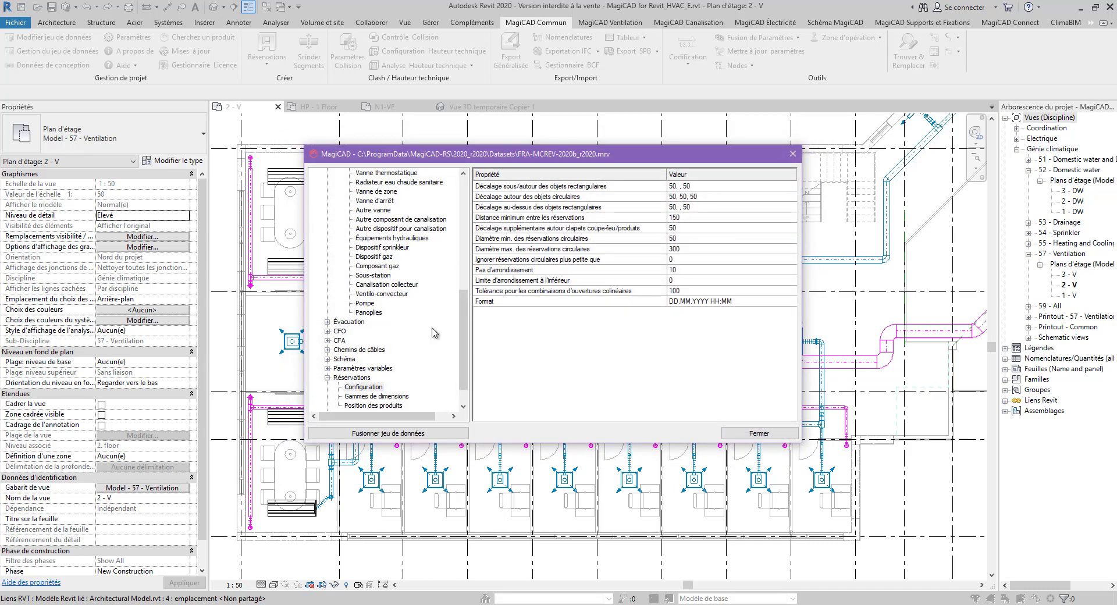
pyautogui.scroll(-1, 442, 355)
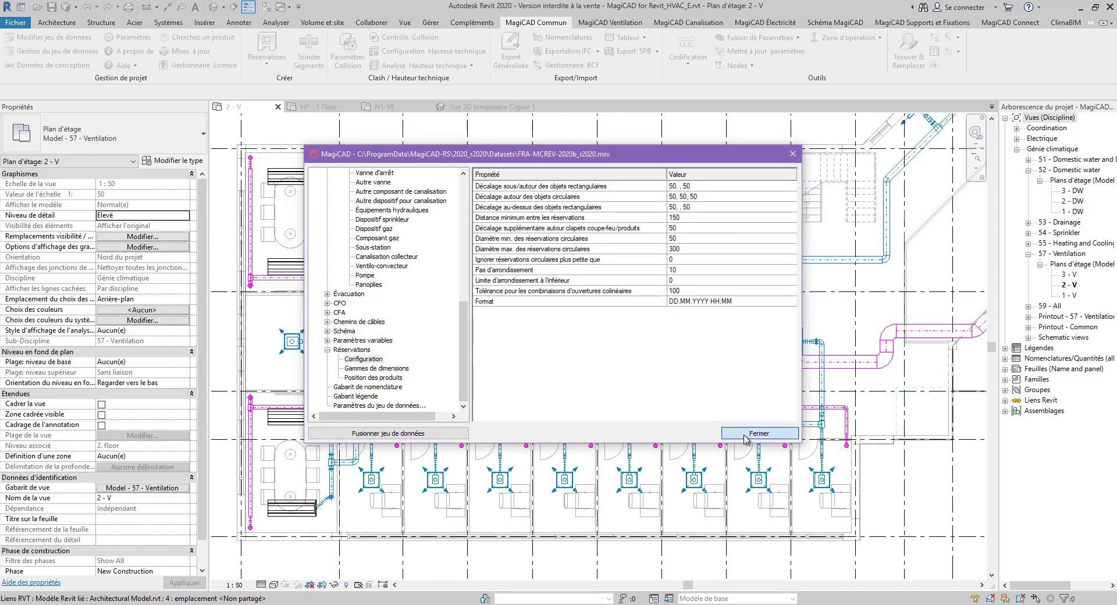
# - Close the data set and the 2 - V plan, and tile the N1-VE plan of Projet2_Test beside its 3D view
pyautogui.click(751, 435)
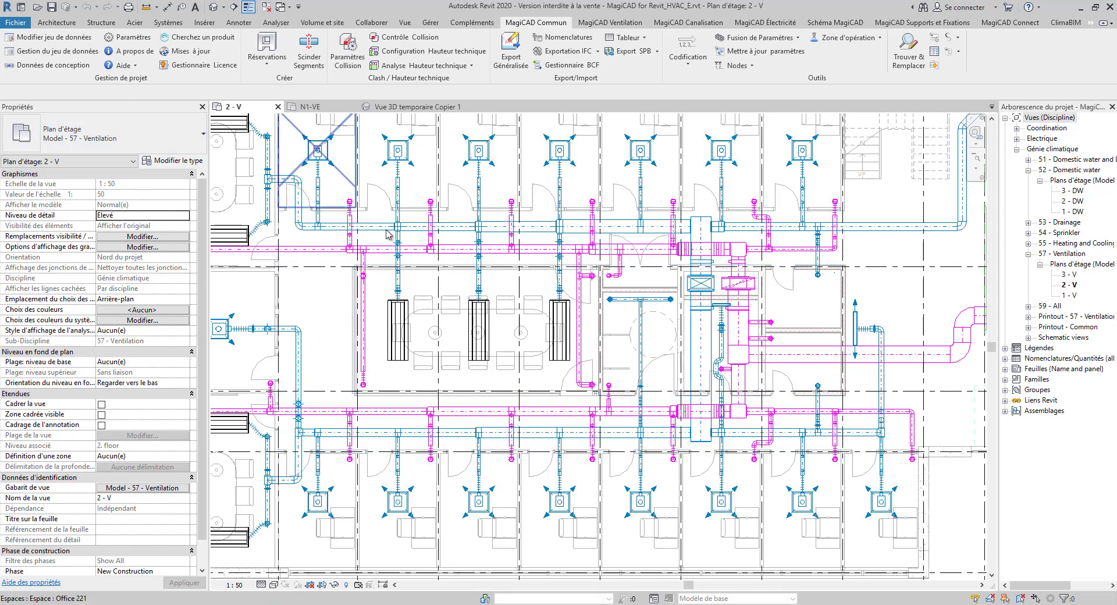
pyautogui.click(610, 22)
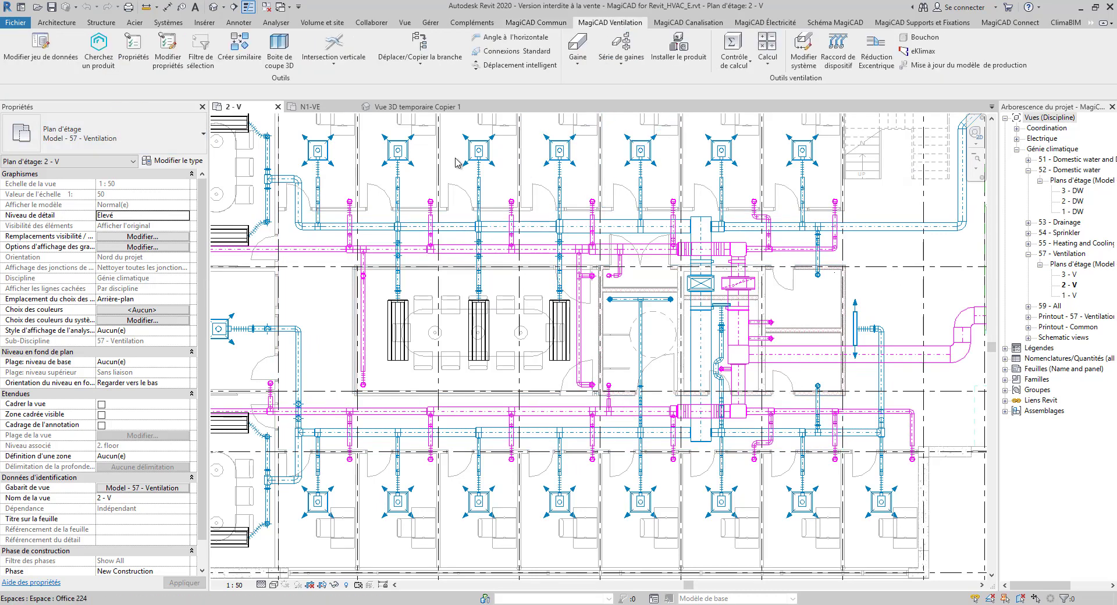
pyautogui.click(278, 108)
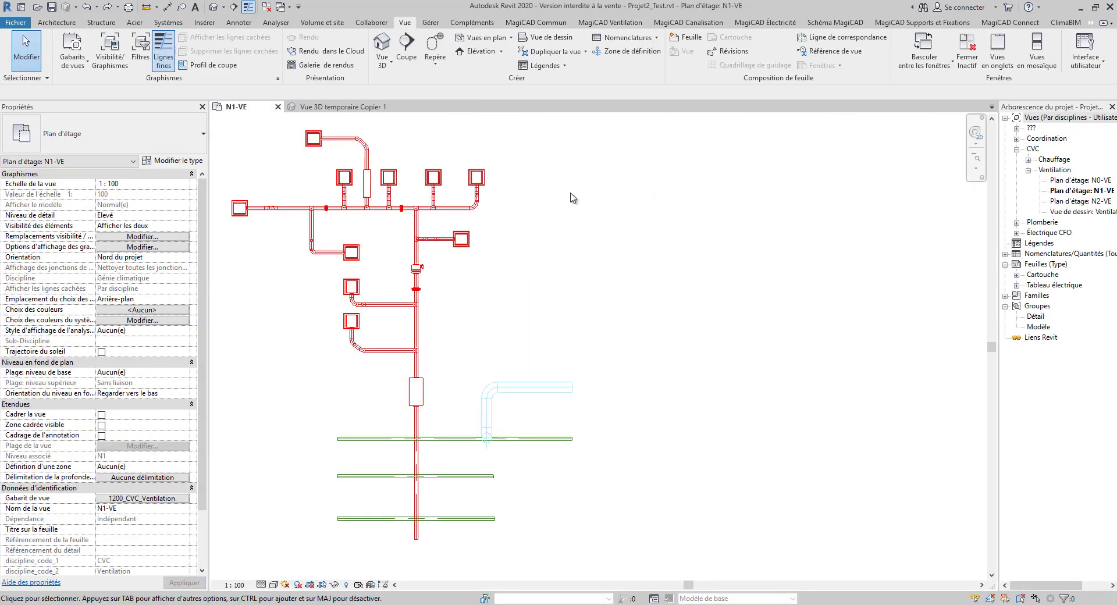
pyautogui.click(1034, 61)
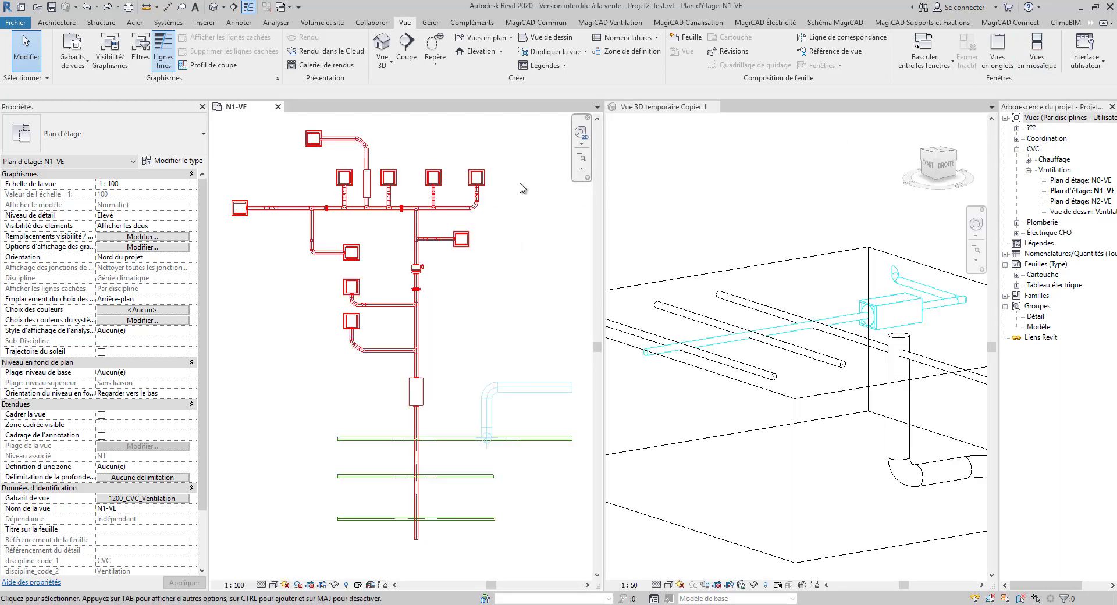
# - Look over the ventilation calculation commands, such as Dimensionnement, Calcul de perte de charge and Calcul d'équilibrage, without starting one
pyautogui.click(610, 22)
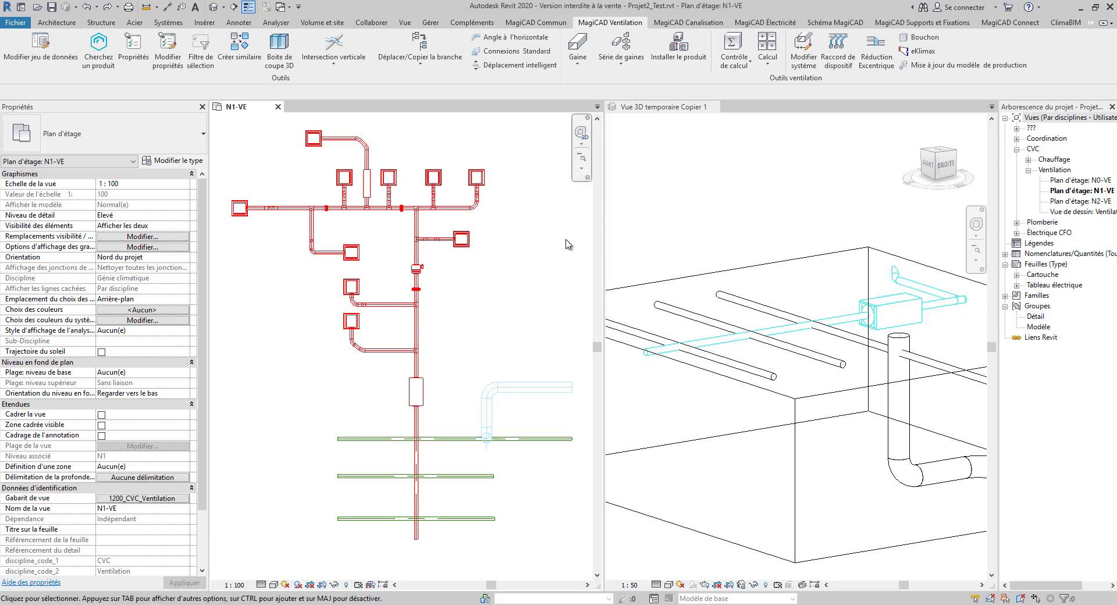
pyautogui.click(767, 68)
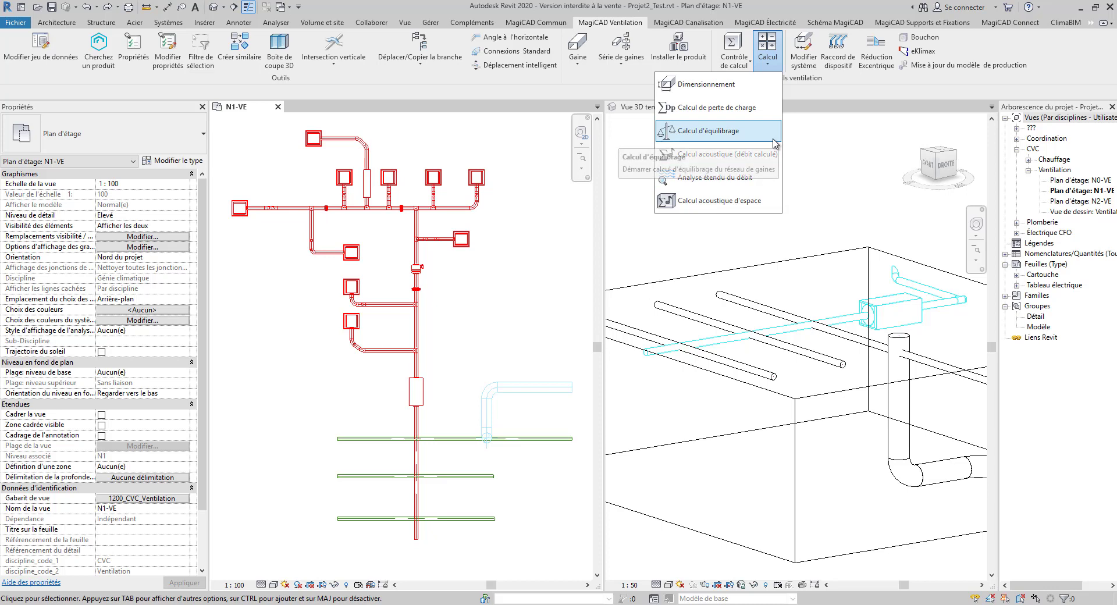
pyautogui.click(628, 85)
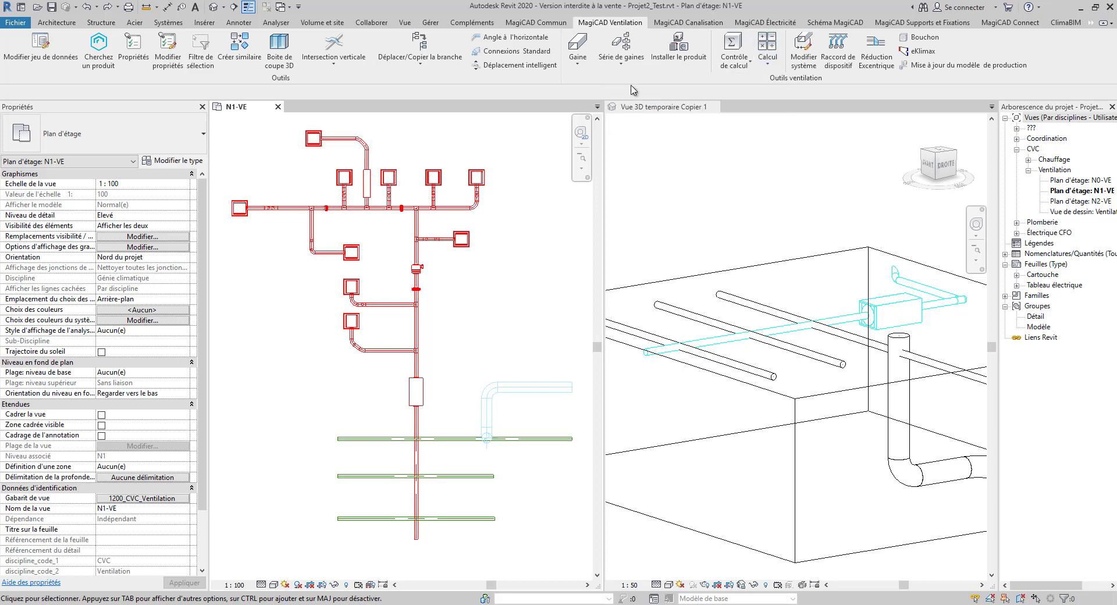
# - Start installing a product and review the Ventilation, Canalisation and Électrique product categories, returning to the supply air diffusers
pyautogui.click(680, 49)
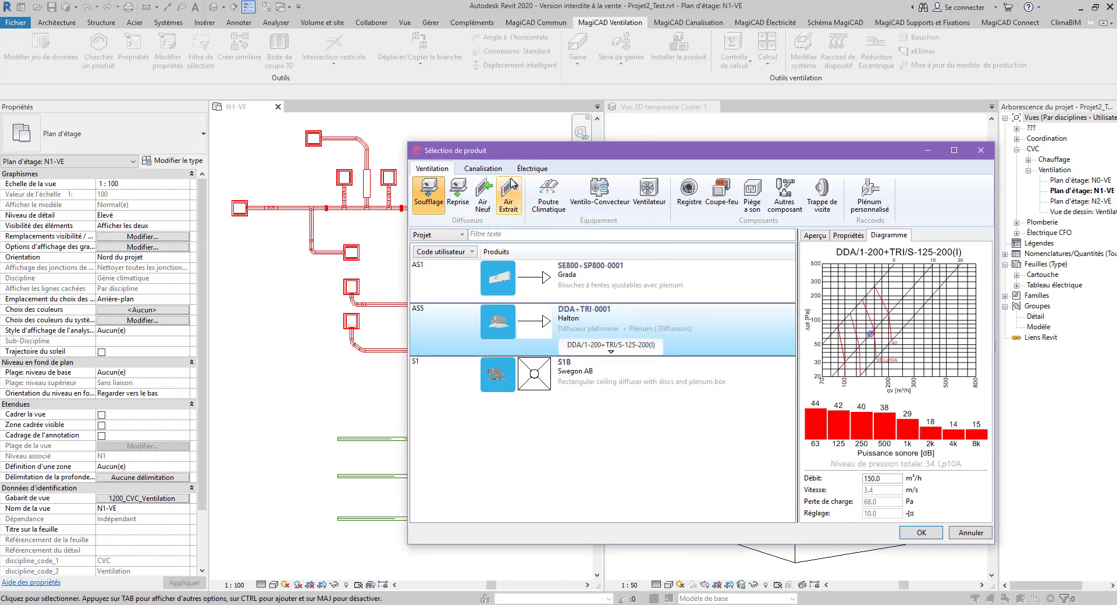
pyautogui.click(485, 172)
pyautogui.click(529, 170)
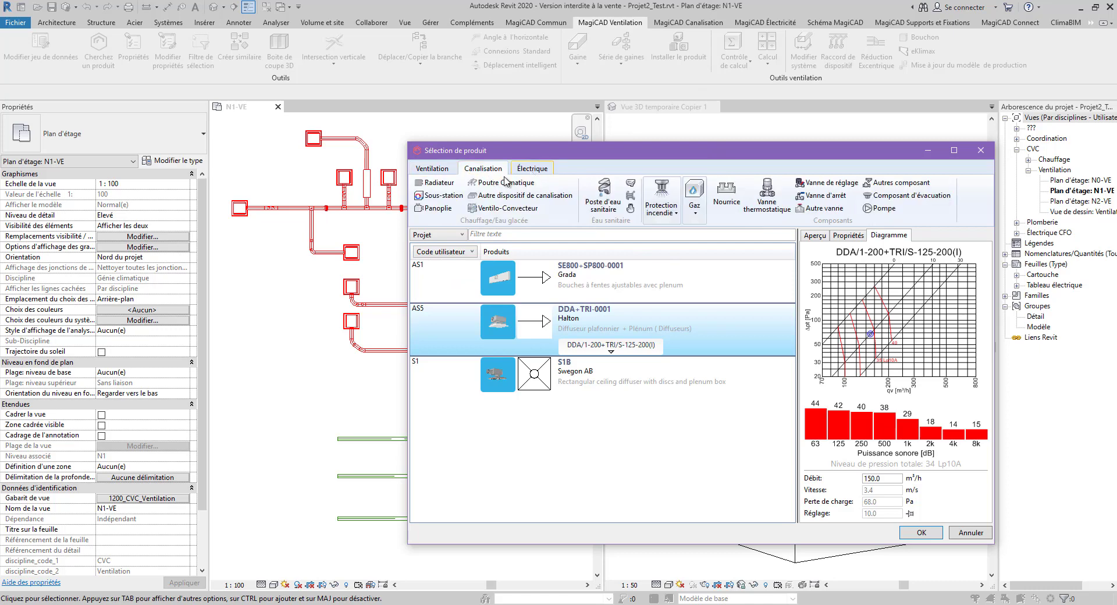
pyautogui.click(482, 170)
pyautogui.click(447, 171)
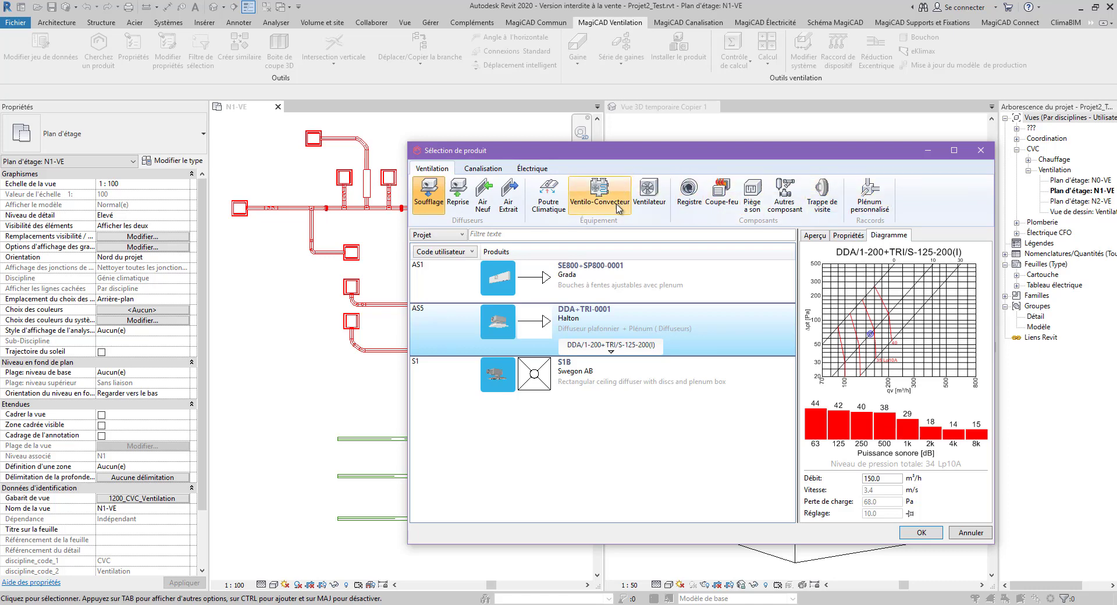
# - Review the supply diffusers in Jeu de données and return the product source to Projet
pyautogui.click(460, 234)
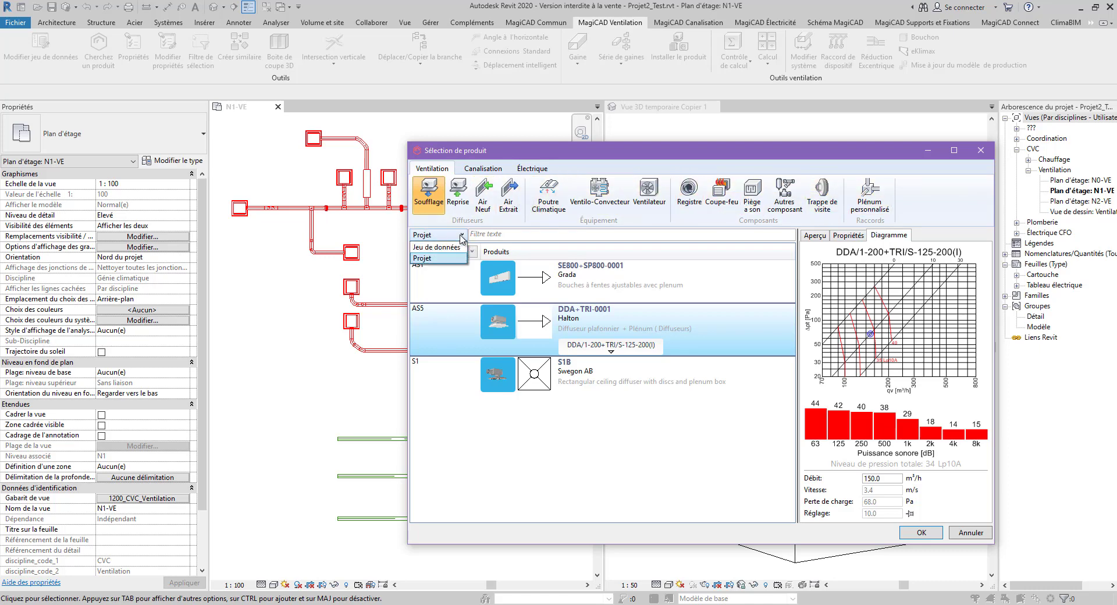
pyautogui.click(447, 248)
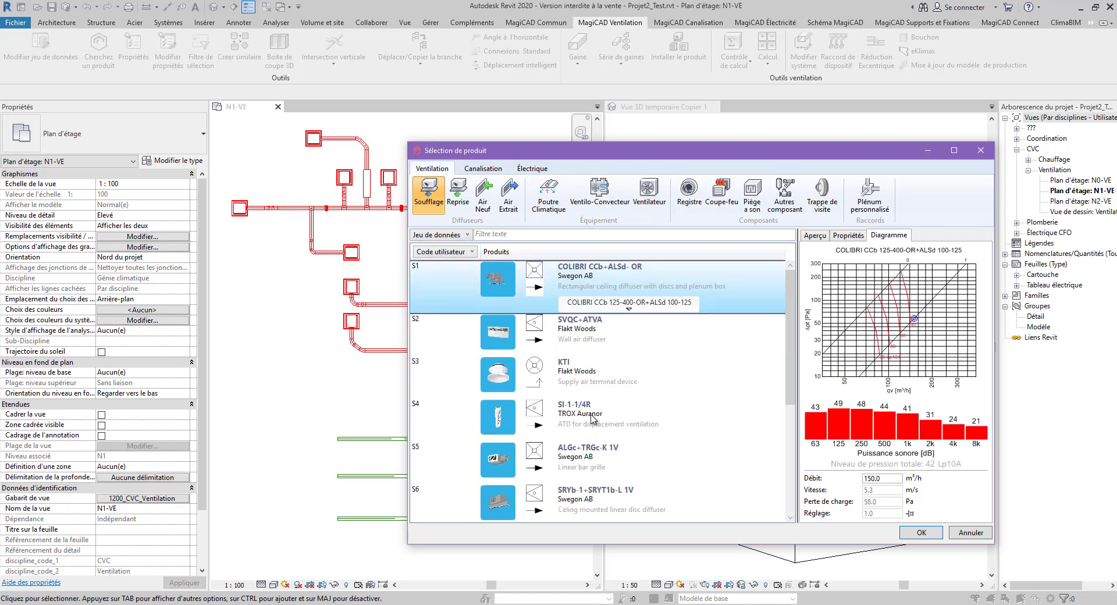
pyautogui.click(453, 233)
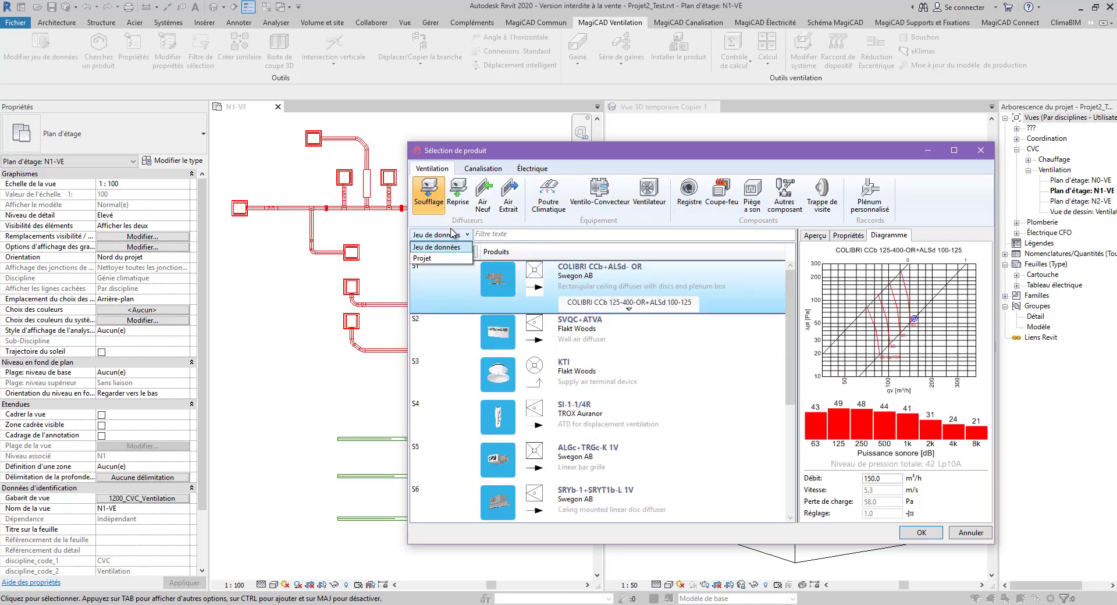
pyautogui.click(423, 258)
# - Compare the pressure and sound diagrams of several COLIBRI CCb sizes for diffuser S1B, ending with 200-500-OR+ALSd 125-200
pyautogui.moveTo(636, 372)
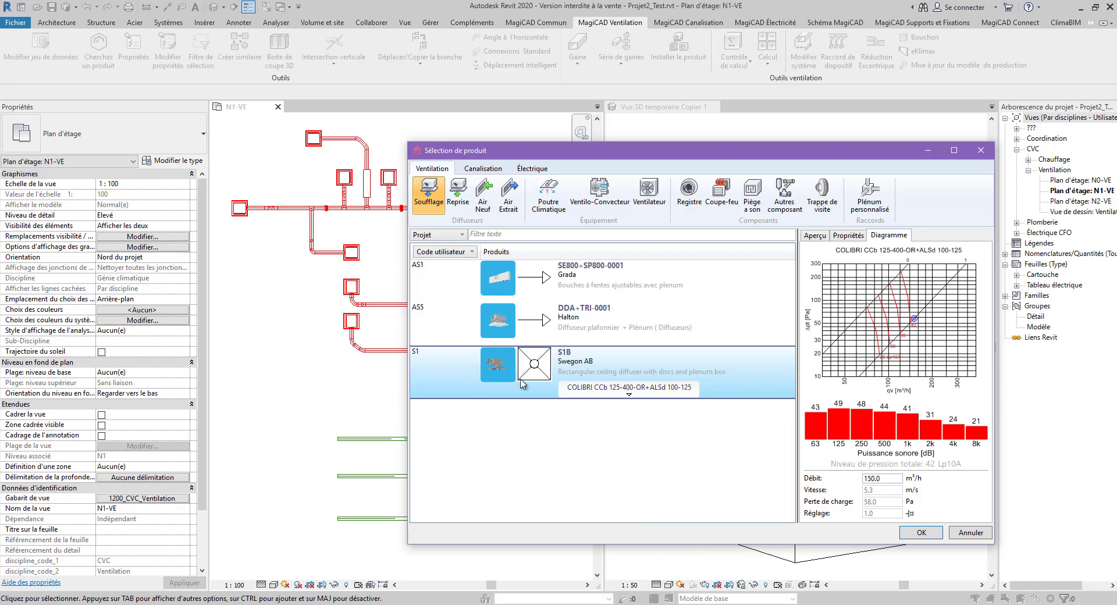
pyautogui.moveTo(623, 395)
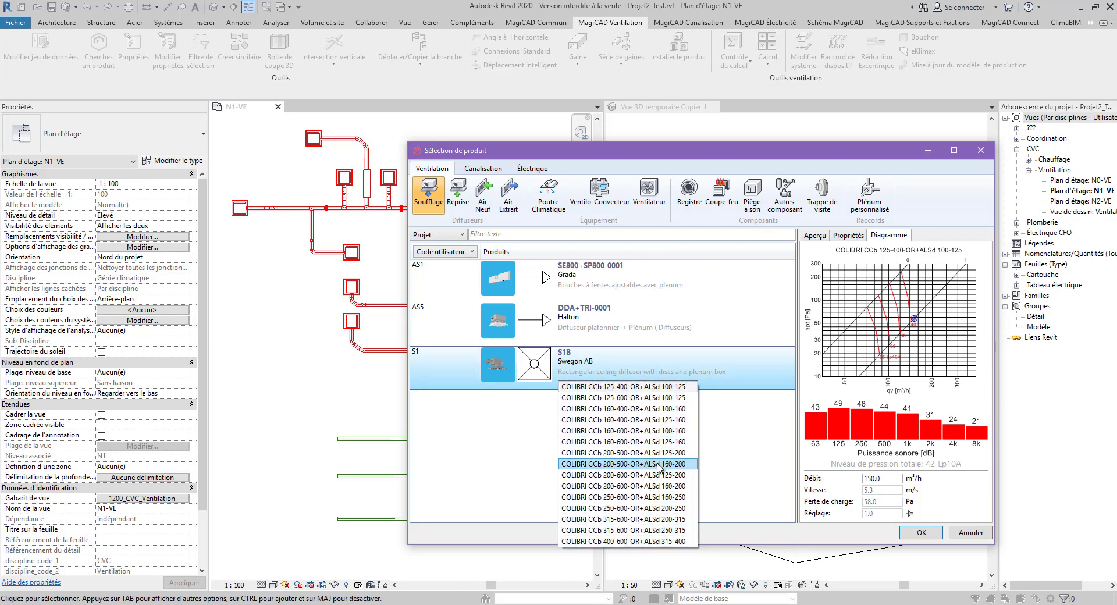
pyautogui.click(645, 464)
pyautogui.moveTo(649, 400)
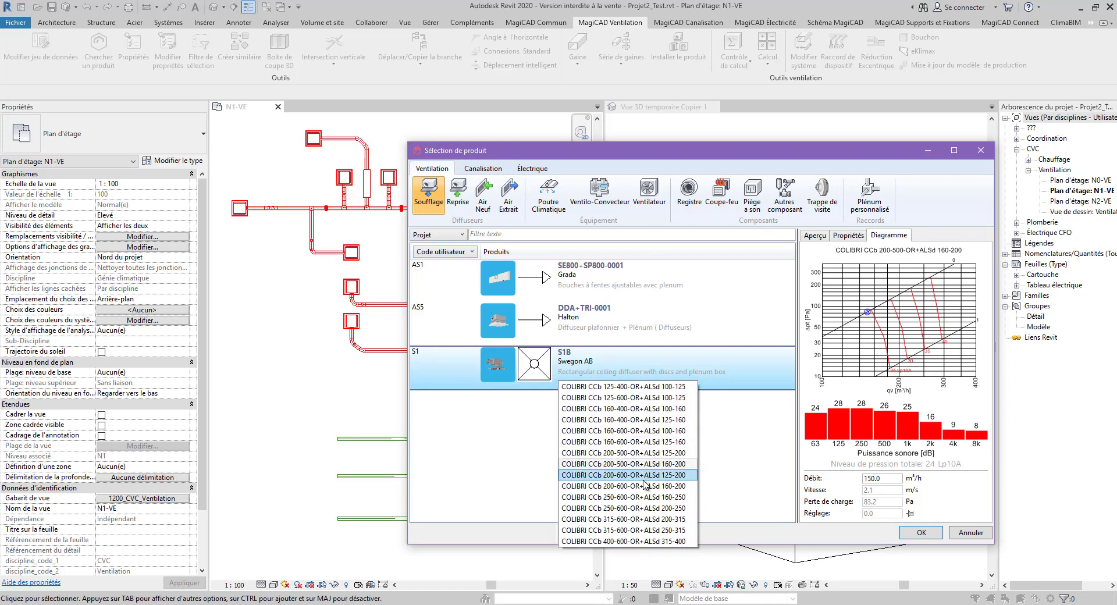
pyautogui.click(659, 420)
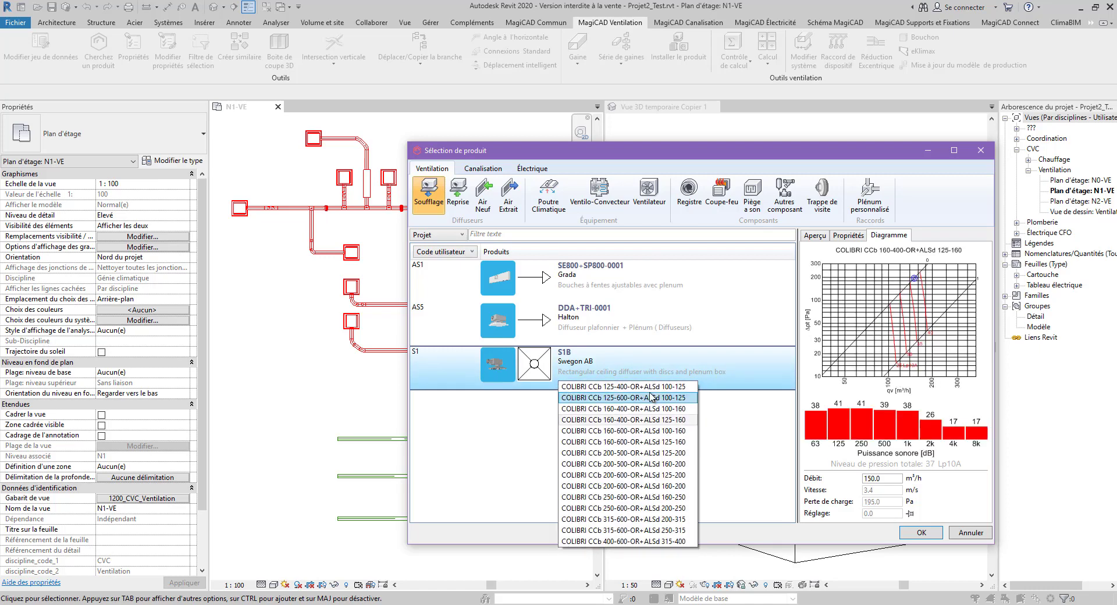
pyautogui.click(654, 394)
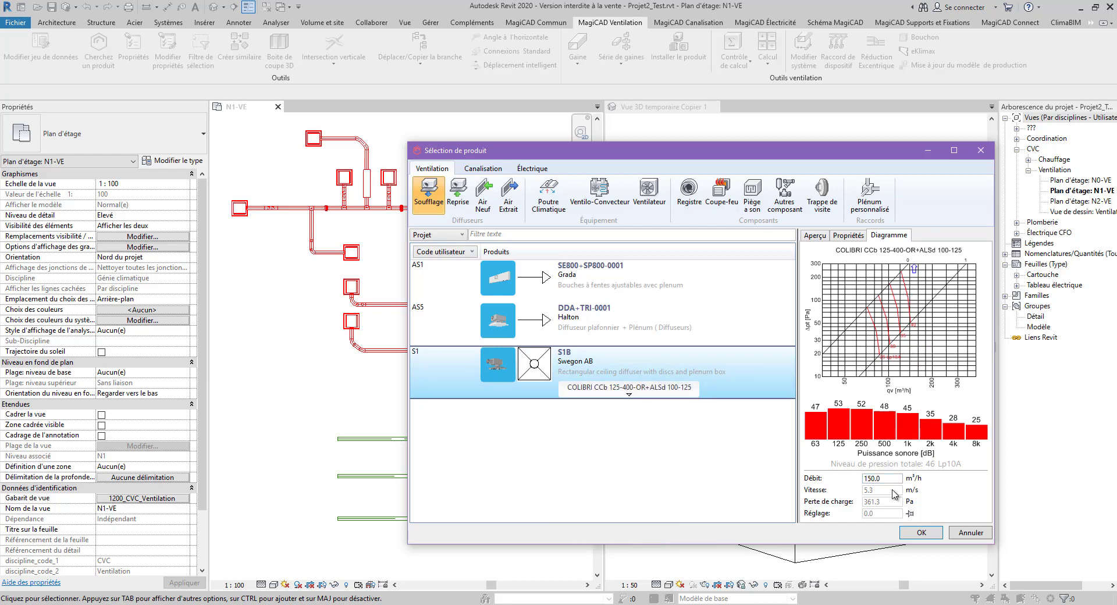
pyautogui.moveTo(629, 387)
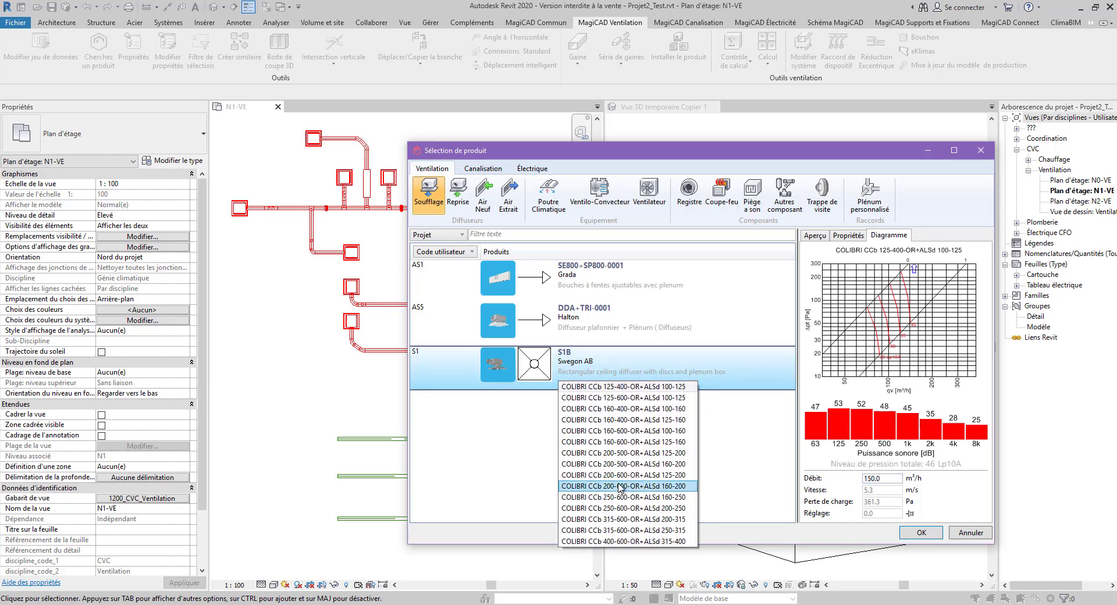
pyautogui.click(634, 486)
pyautogui.moveTo(662, 401)
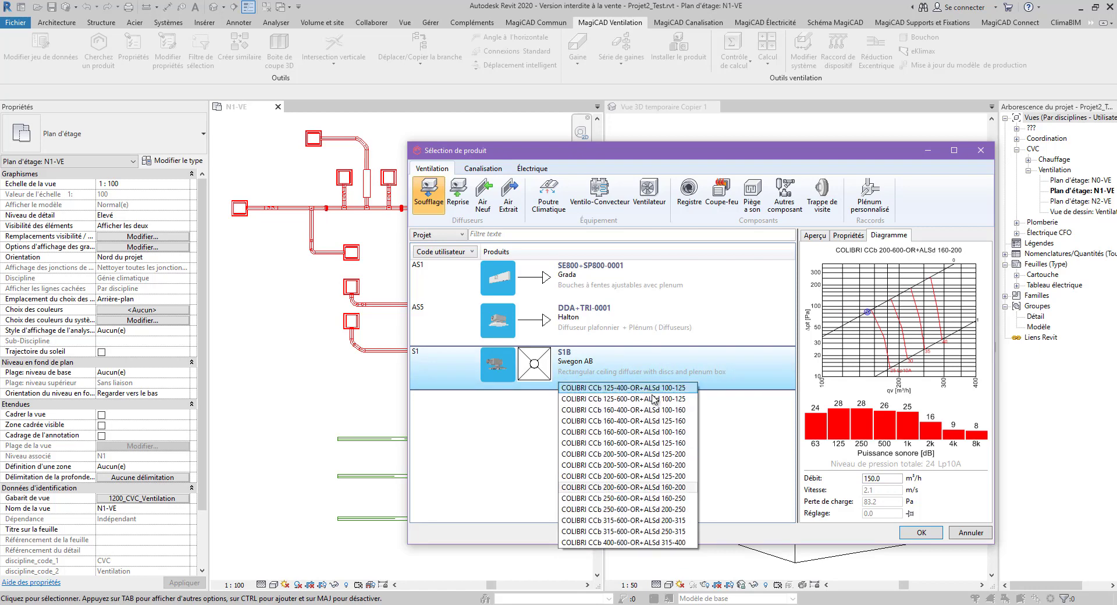
pyautogui.click(635, 458)
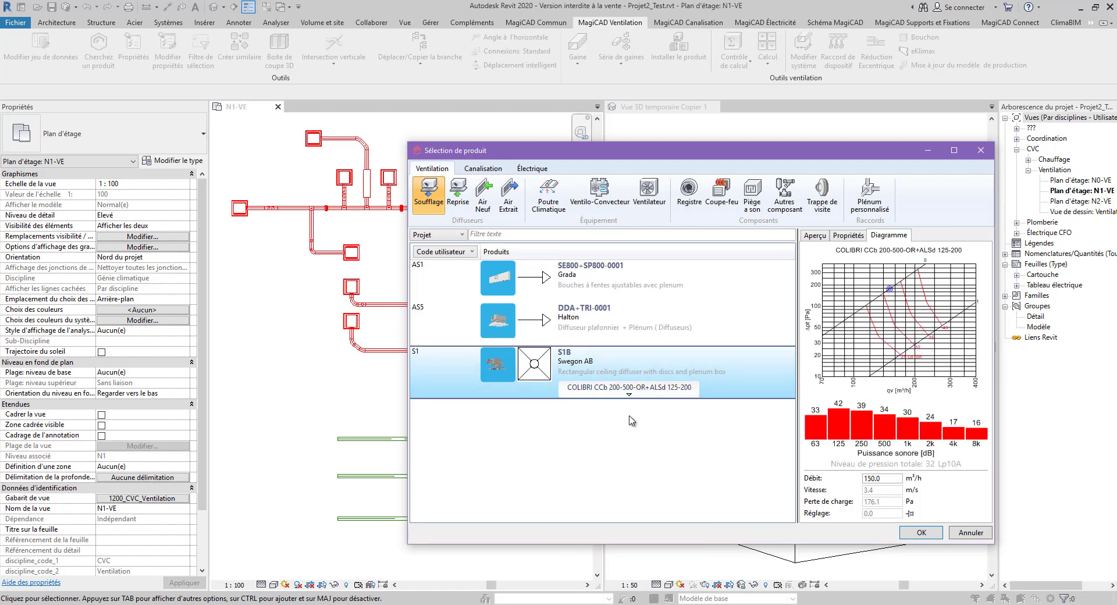
pyautogui.moveTo(641, 394)
# - Select the Halton AS5 diffuser DDA+TRI-0001 and try various operating points on its flow and pressure diagram
pyautogui.click(585, 317)
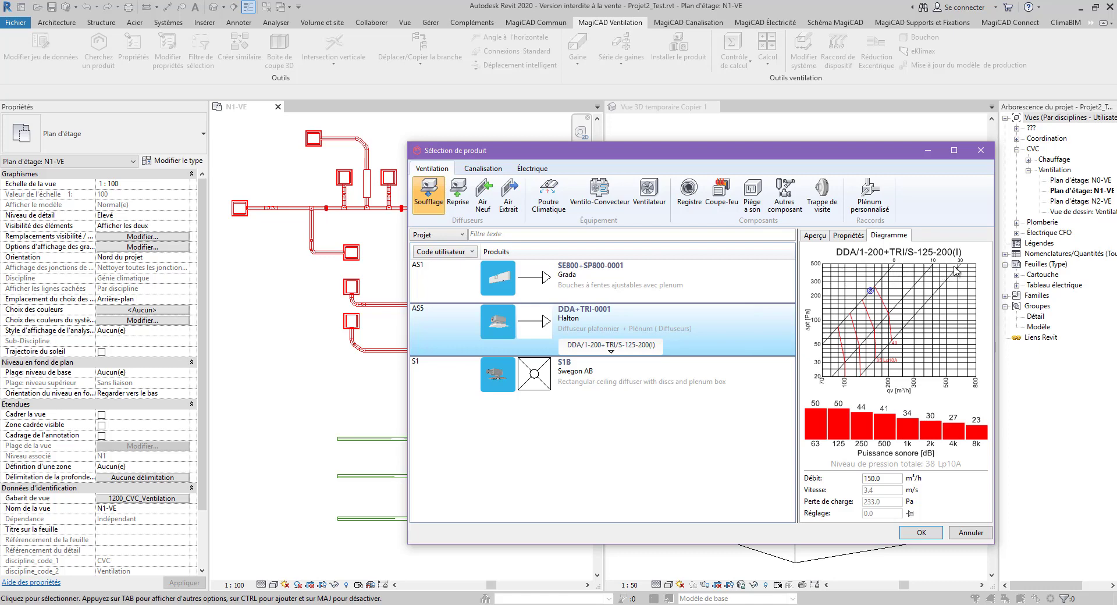
pyautogui.click(905, 307)
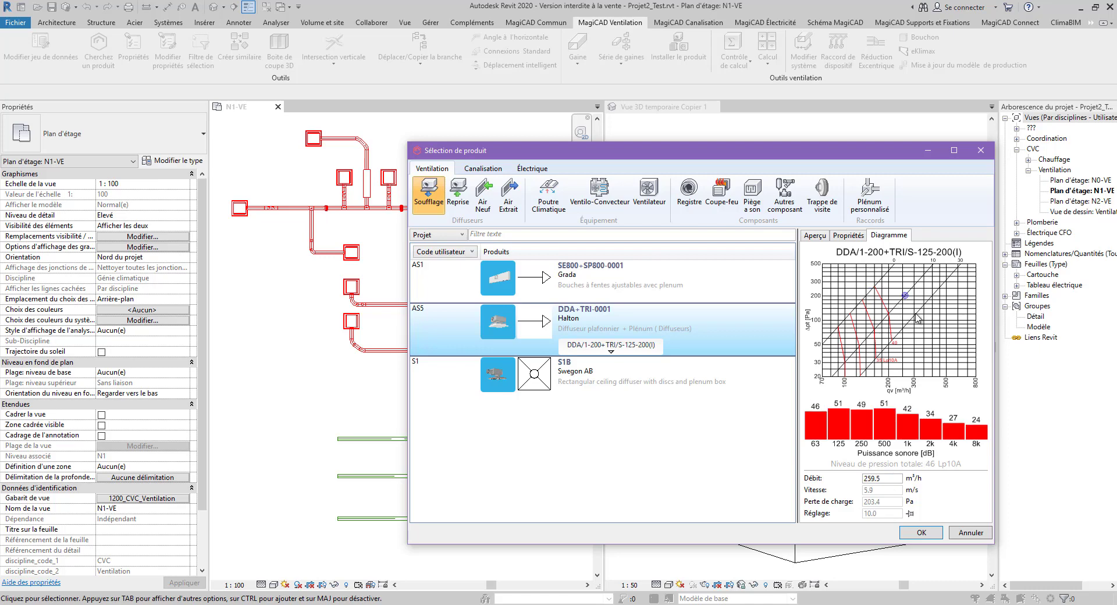
pyautogui.click(917, 317)
pyautogui.click(901, 301)
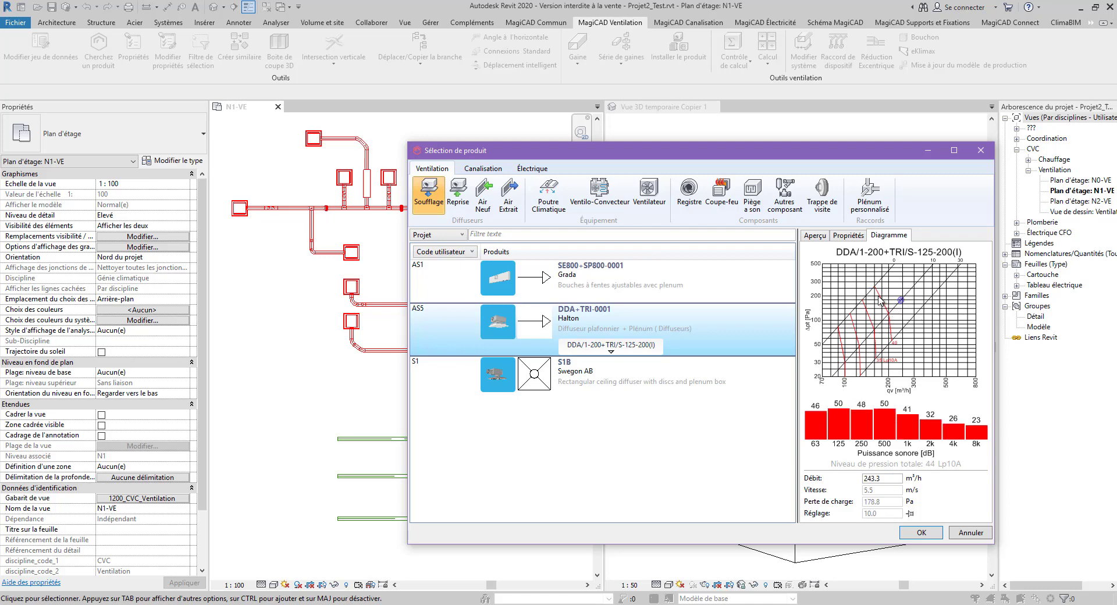
pyautogui.click(889, 313)
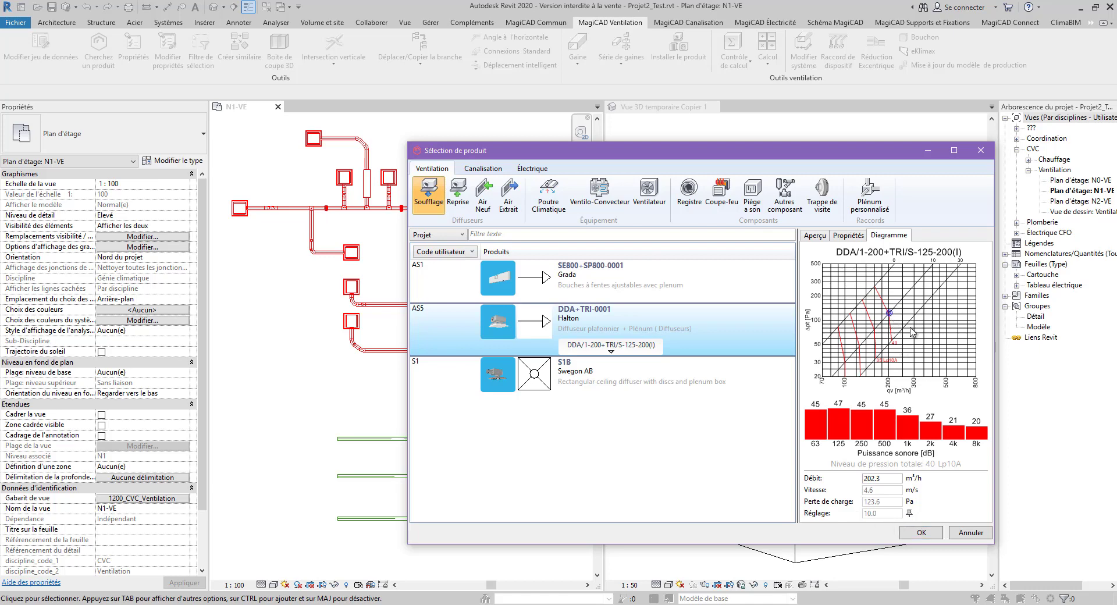
pyautogui.click(928, 303)
pyautogui.moveTo(917, 314); pyautogui.dragTo(879, 330)
pyautogui.click(848, 327)
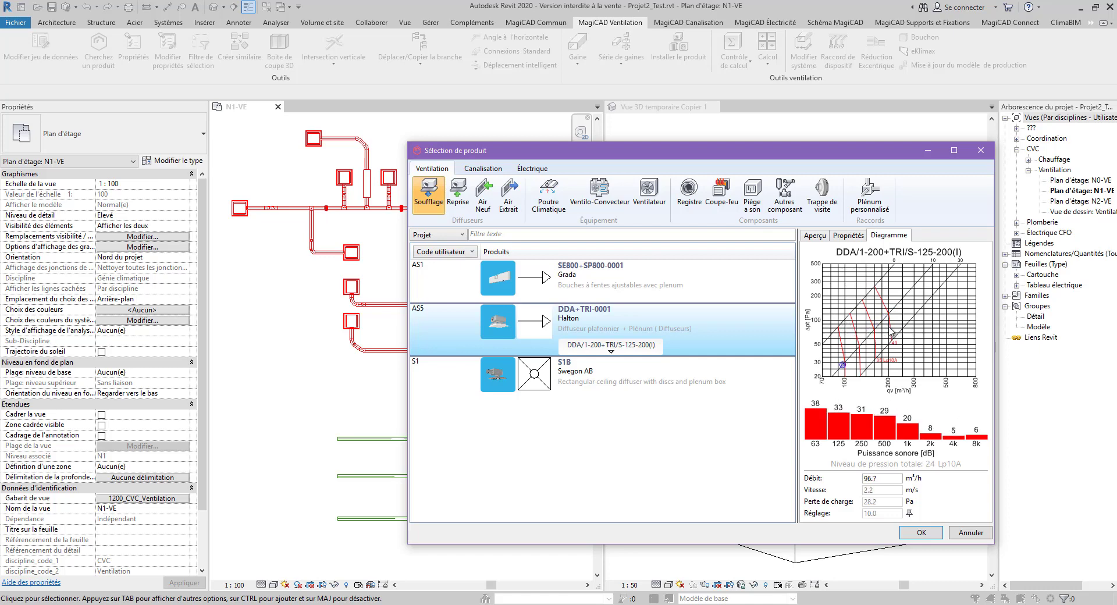
pyautogui.click(881, 321)
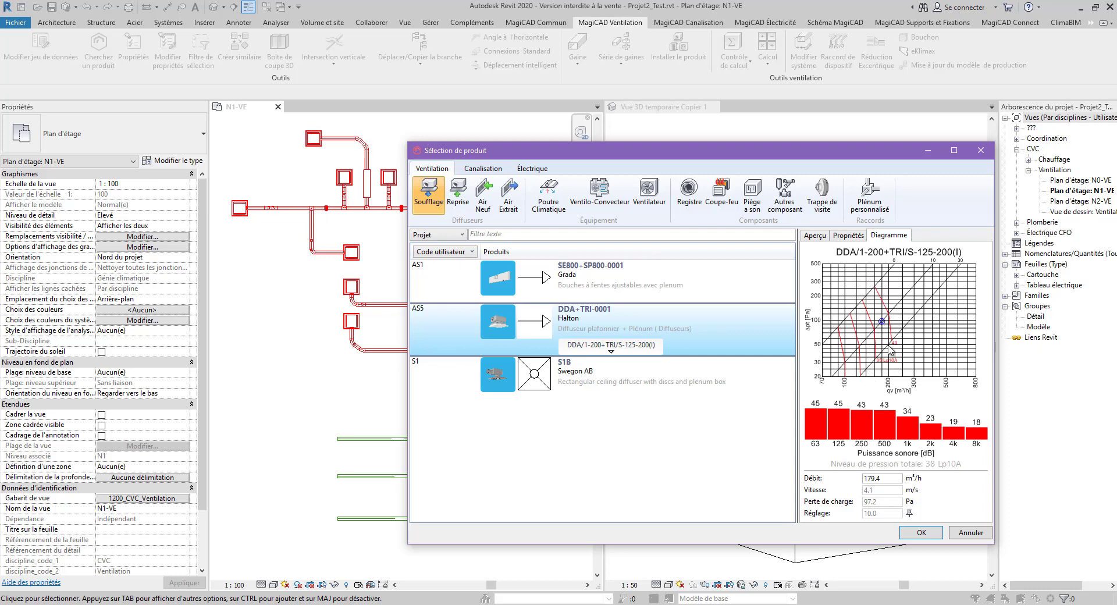
# - Set the AS5 diffuser's flow to 150 m³/h, review its properties and 3D preview, and accept it for installation
pyautogui.doubleClick(889, 481)
pyautogui.write('150')
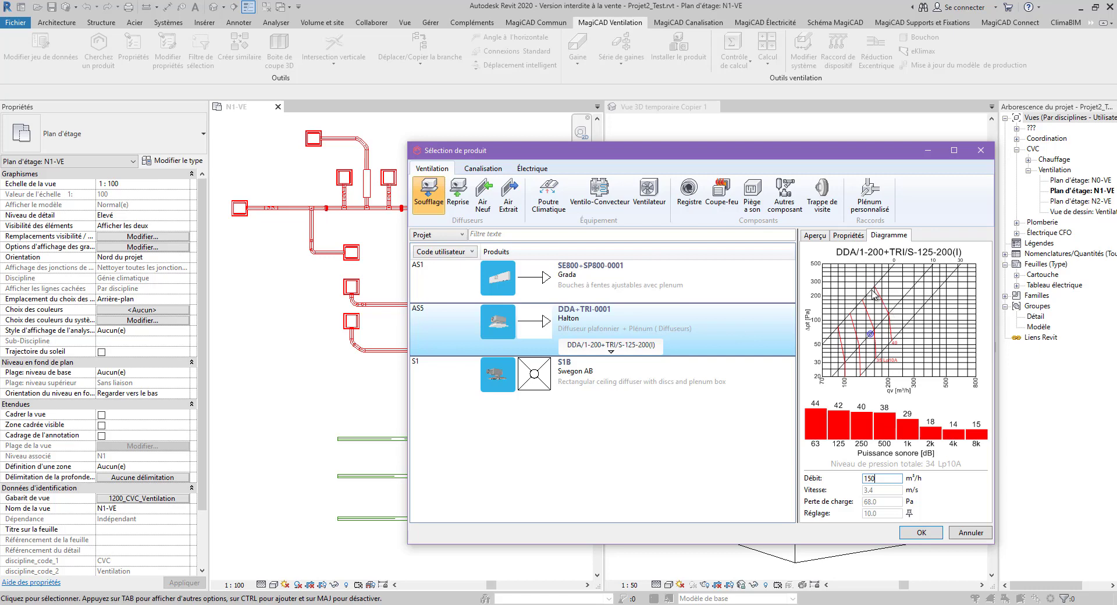
pyautogui.click(847, 235)
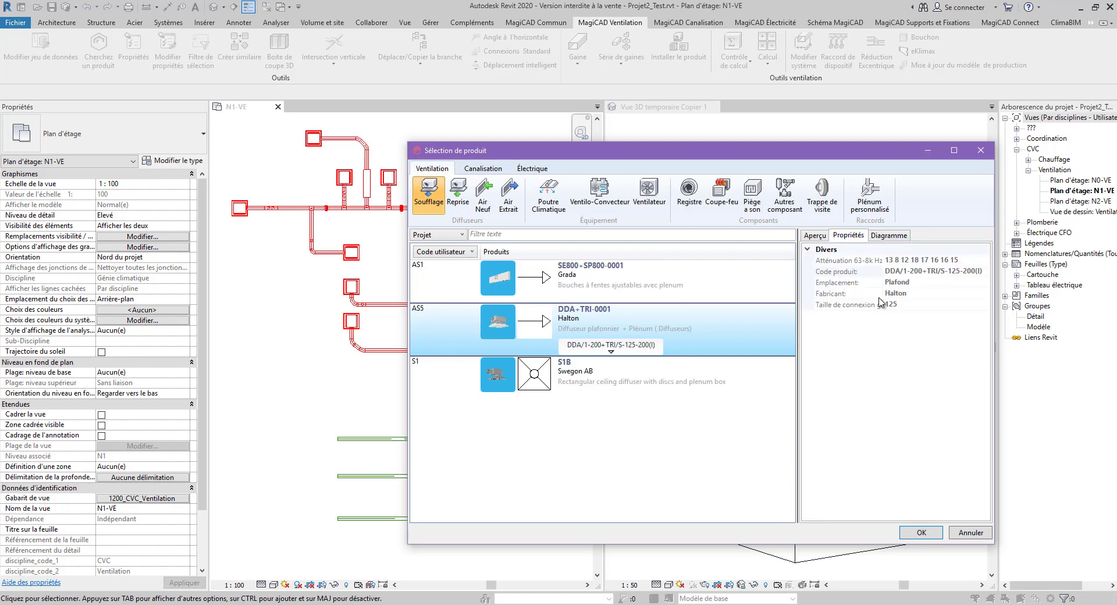
pyautogui.click(814, 235)
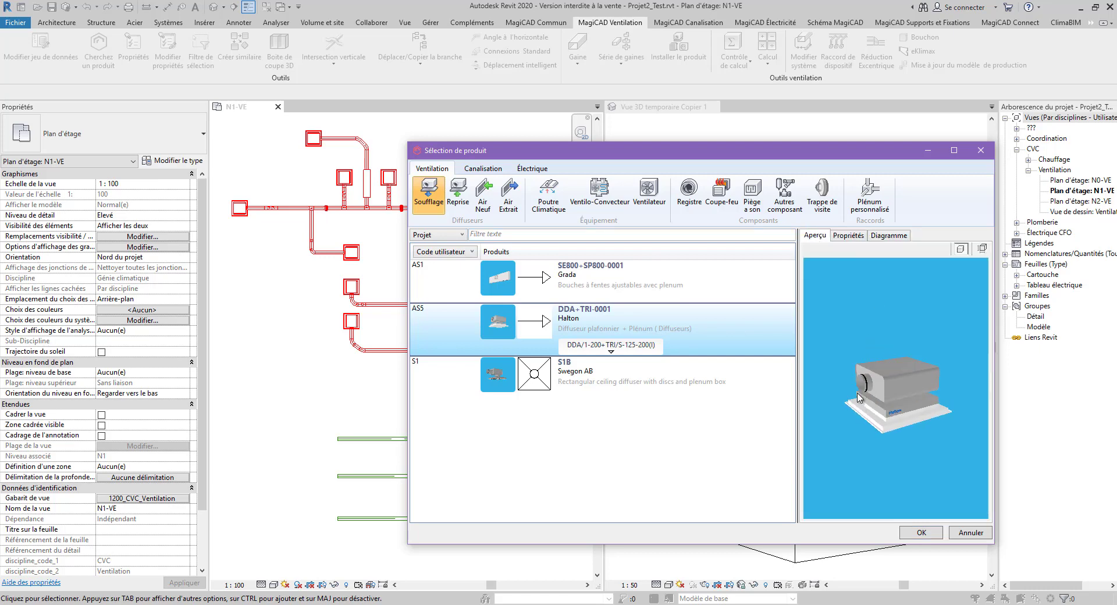
pyautogui.click(893, 237)
pyautogui.click(922, 533)
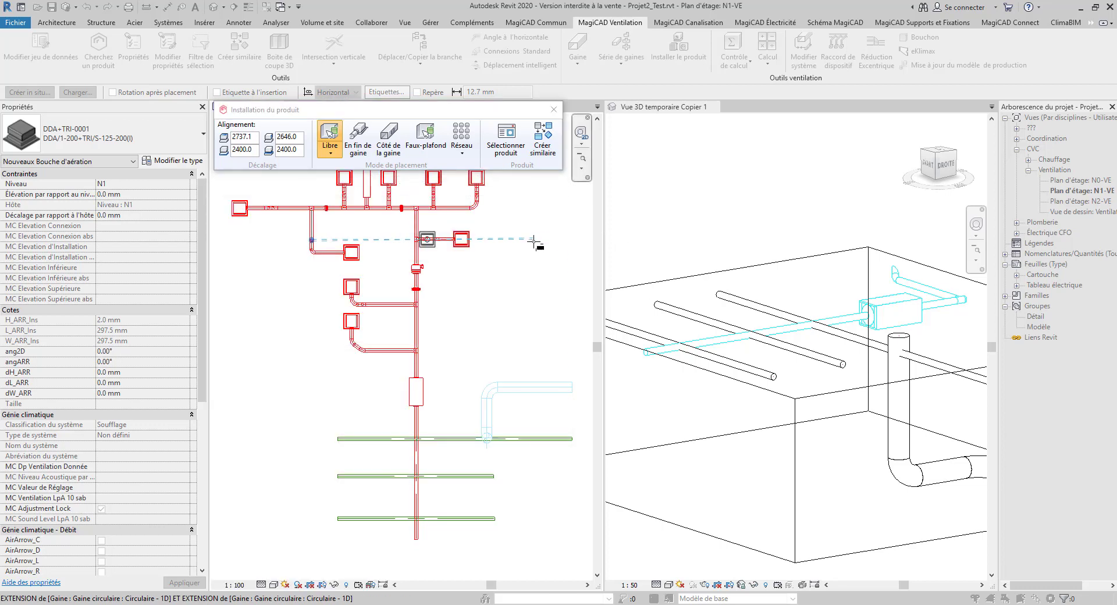
# - Switch the diffuser placement to a Réseau array using Choisir espace and examine its row, column and alignment settings
pyautogui.moveTo(474, 207)
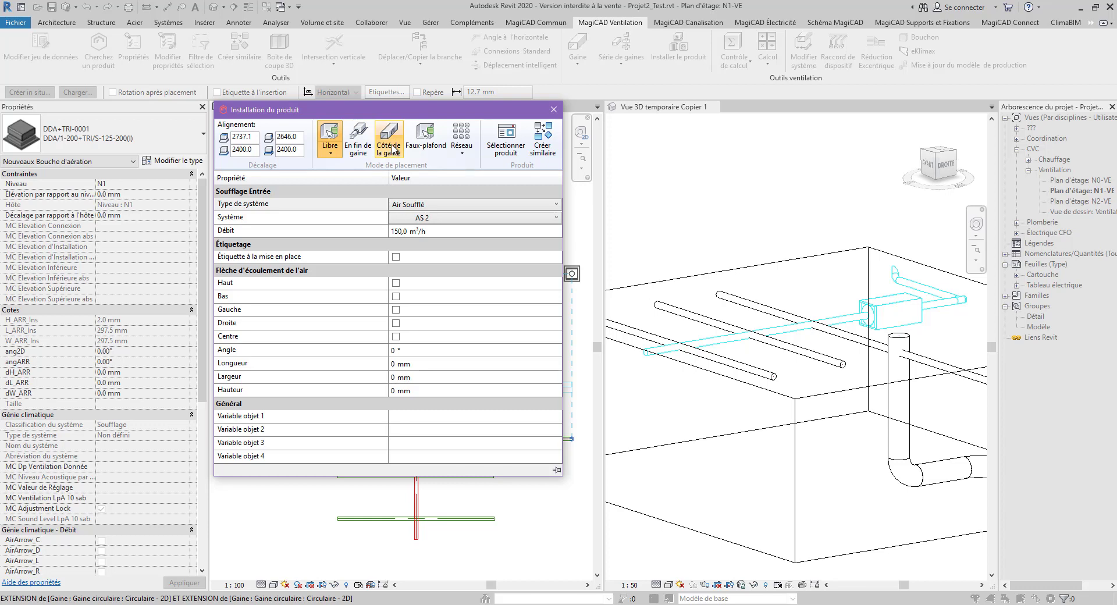
pyautogui.click(458, 150)
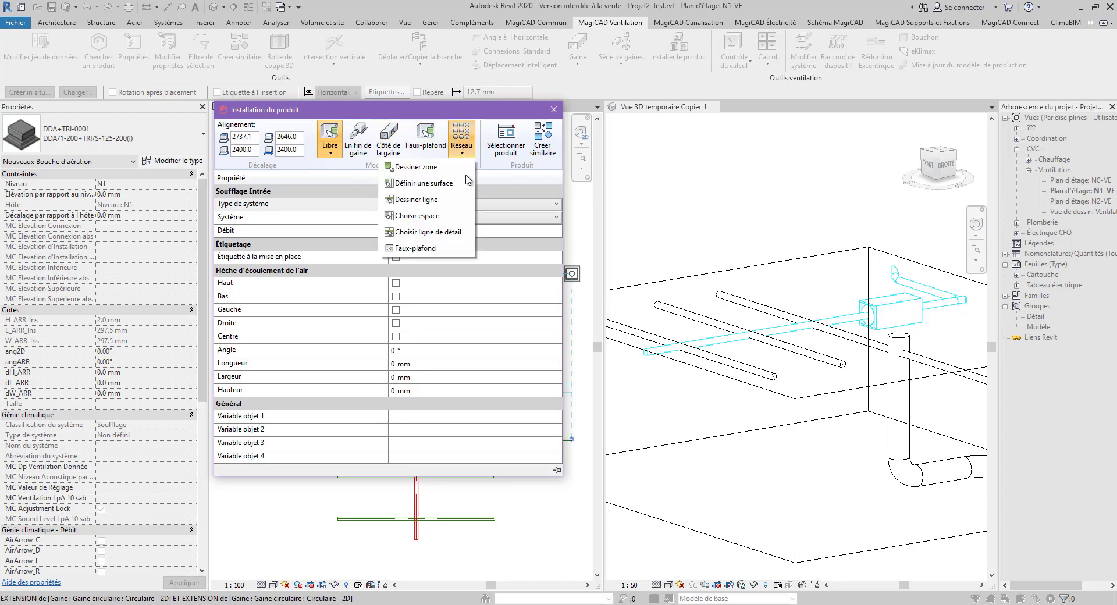
pyautogui.click(433, 216)
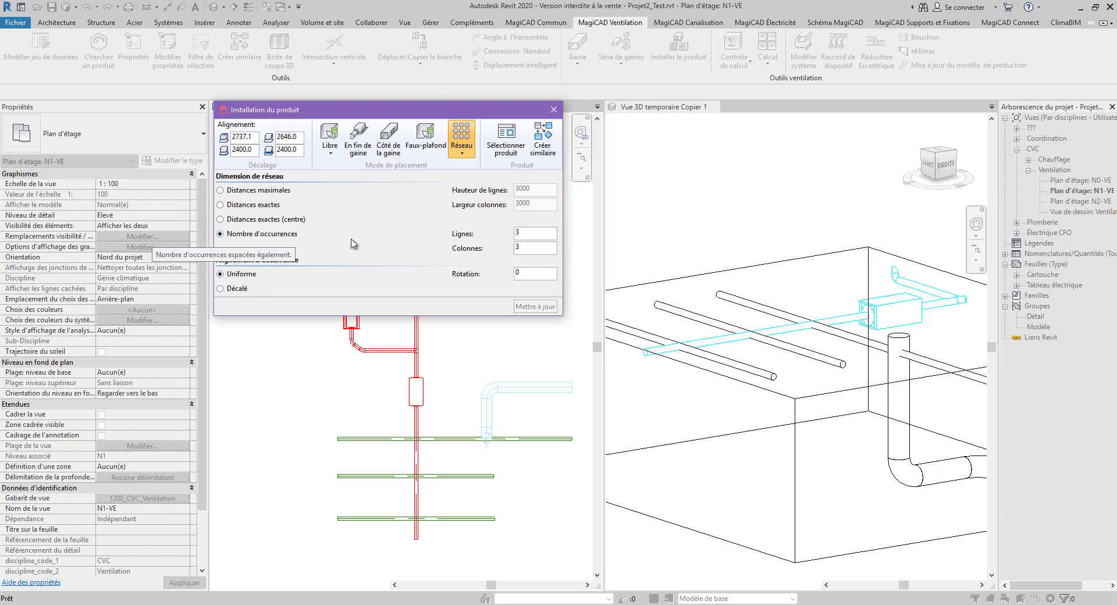
pyautogui.moveTo(545, 234); pyautogui.dragTo(515, 251)
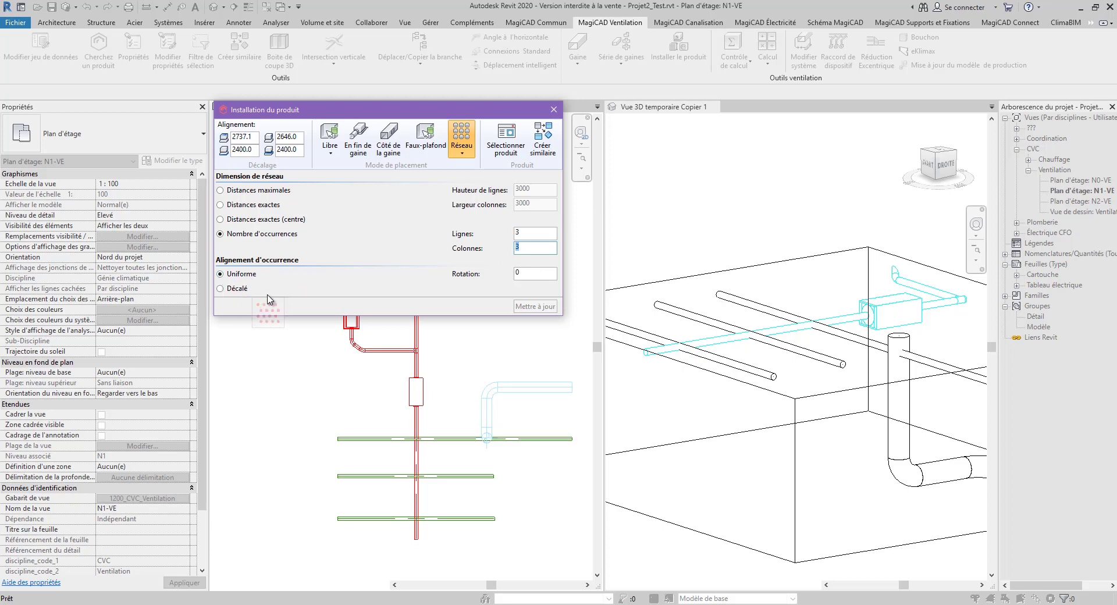
pyautogui.click(506, 137)
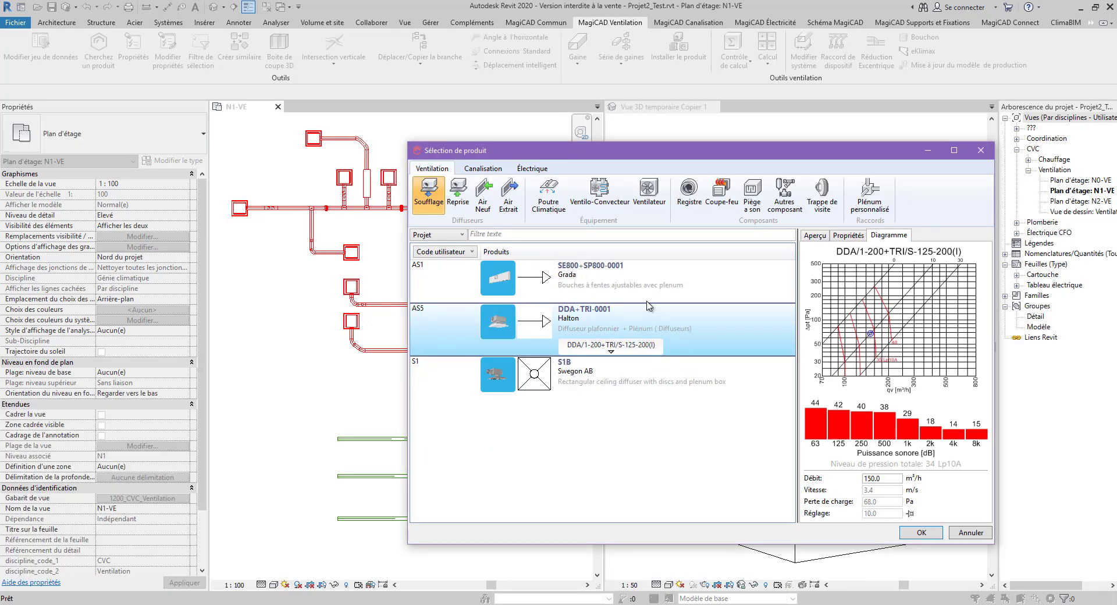
pyautogui.click(620, 287)
pyautogui.click(598, 340)
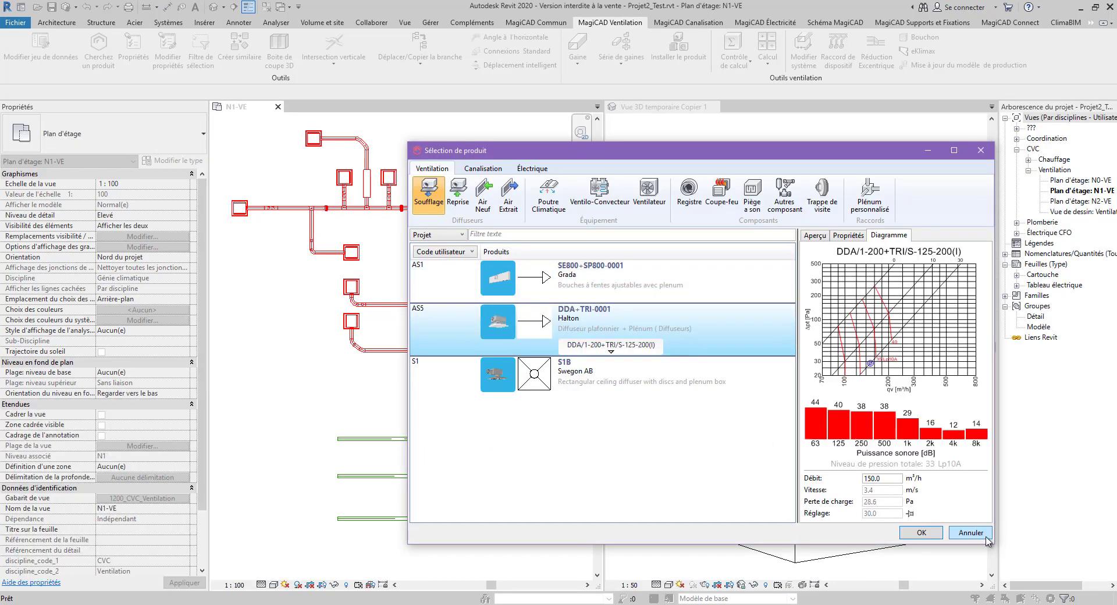
pyautogui.click(971, 533)
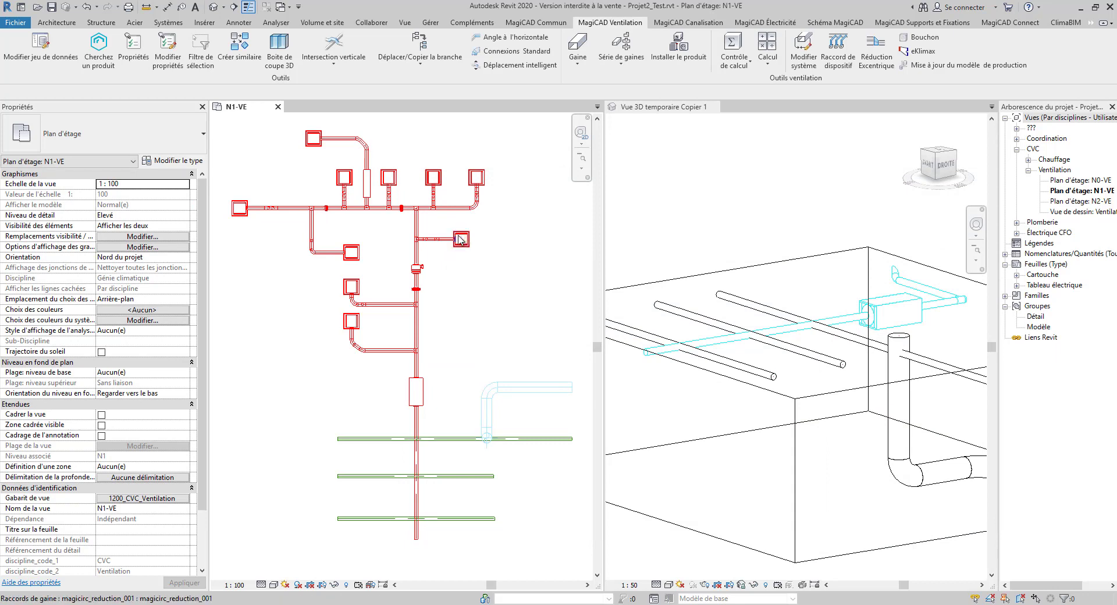
# - Create a similar DDA+TRI-0001 diffuser from the one beside the main duct and place it in Libre mode lower down on the same side
pyautogui.click(471, 242)
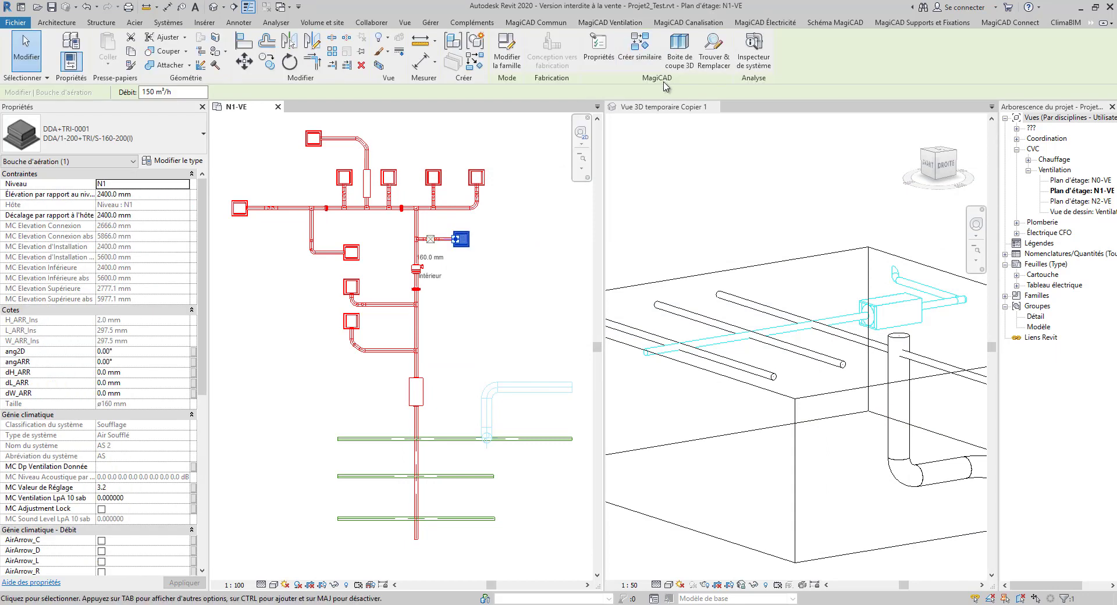
pyautogui.click(640, 51)
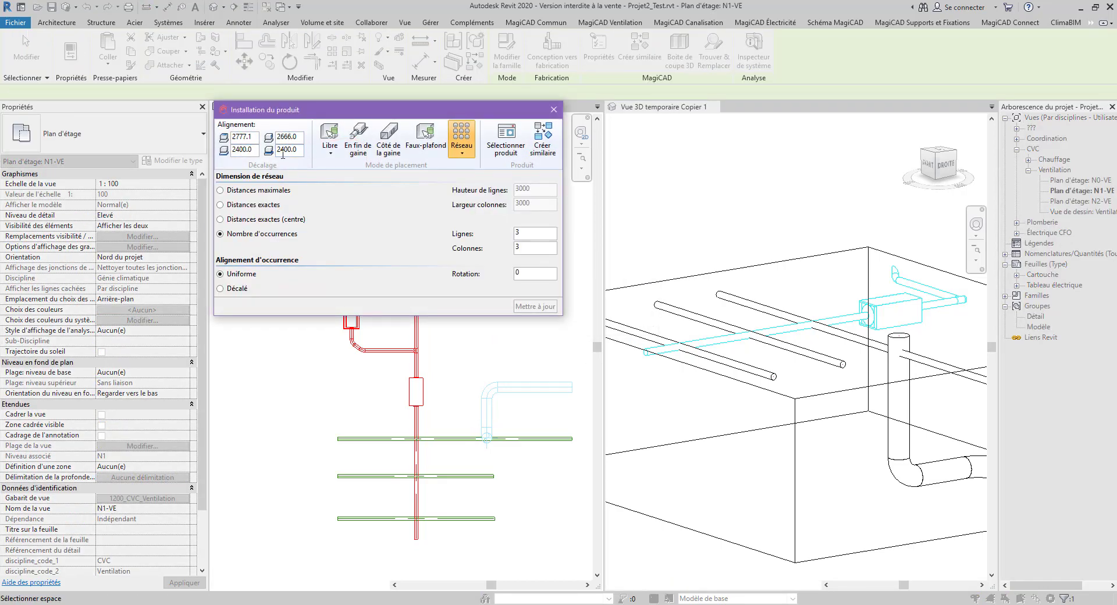
pyautogui.click(329, 137)
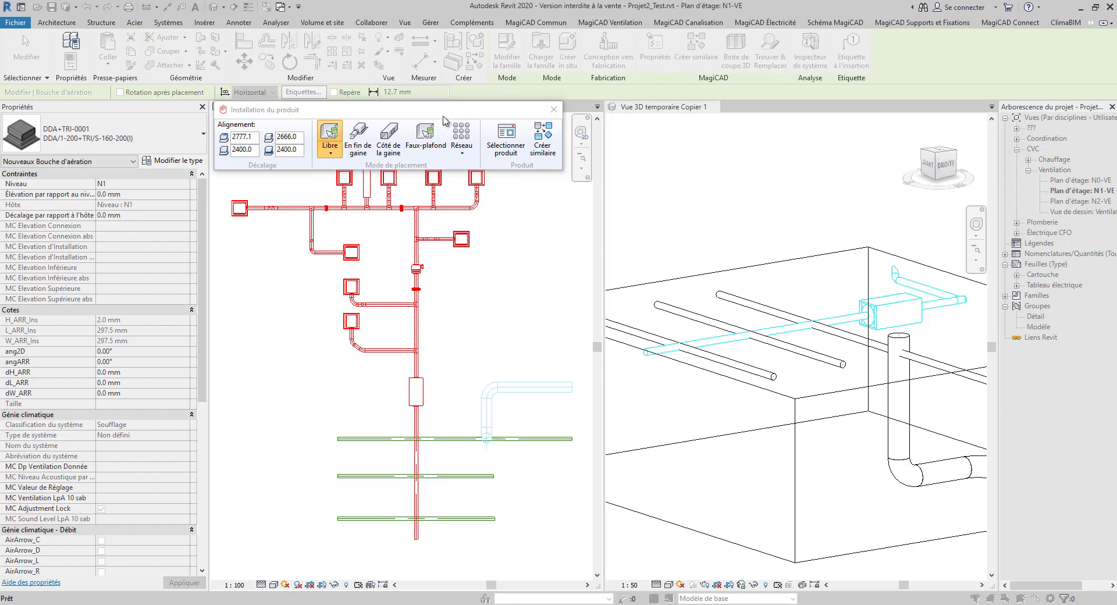
pyautogui.moveTo(271, 134)
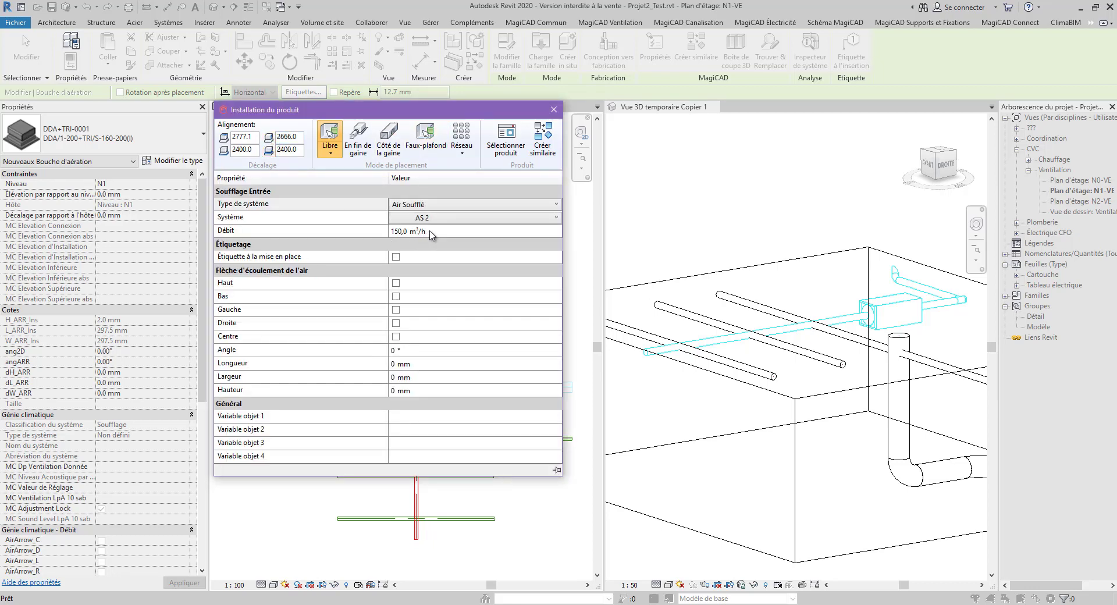
pyautogui.press('Escape')
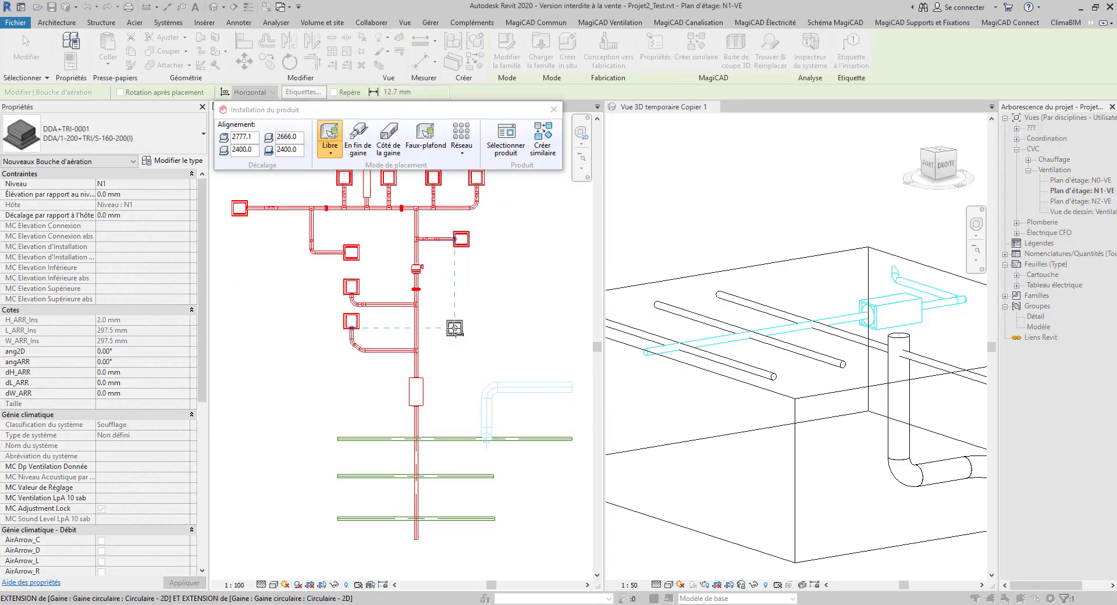
pyautogui.click(462, 328)
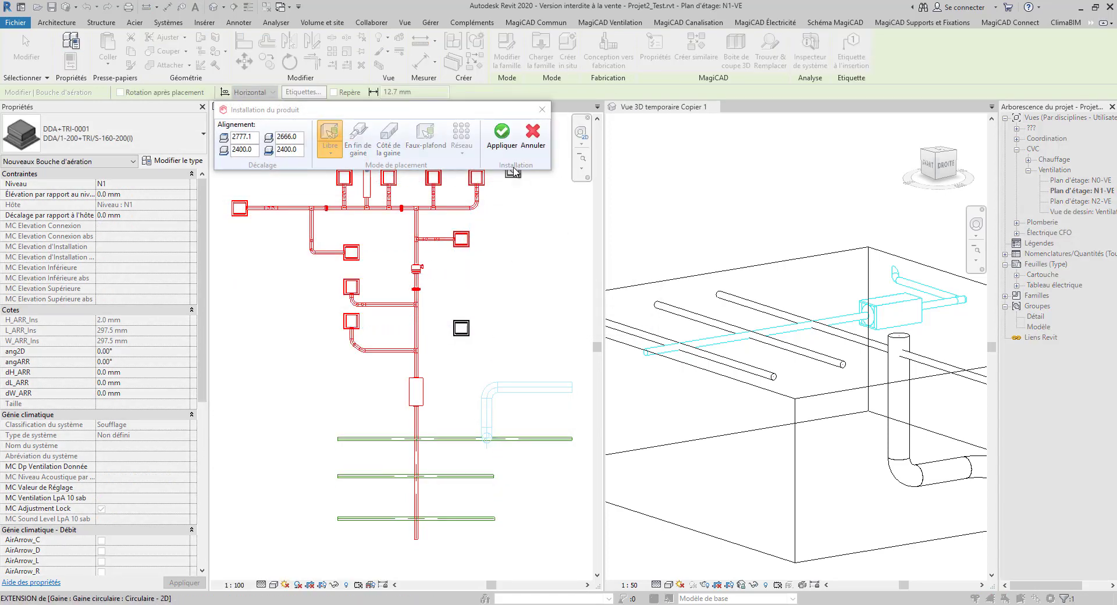
pyautogui.click(510, 148)
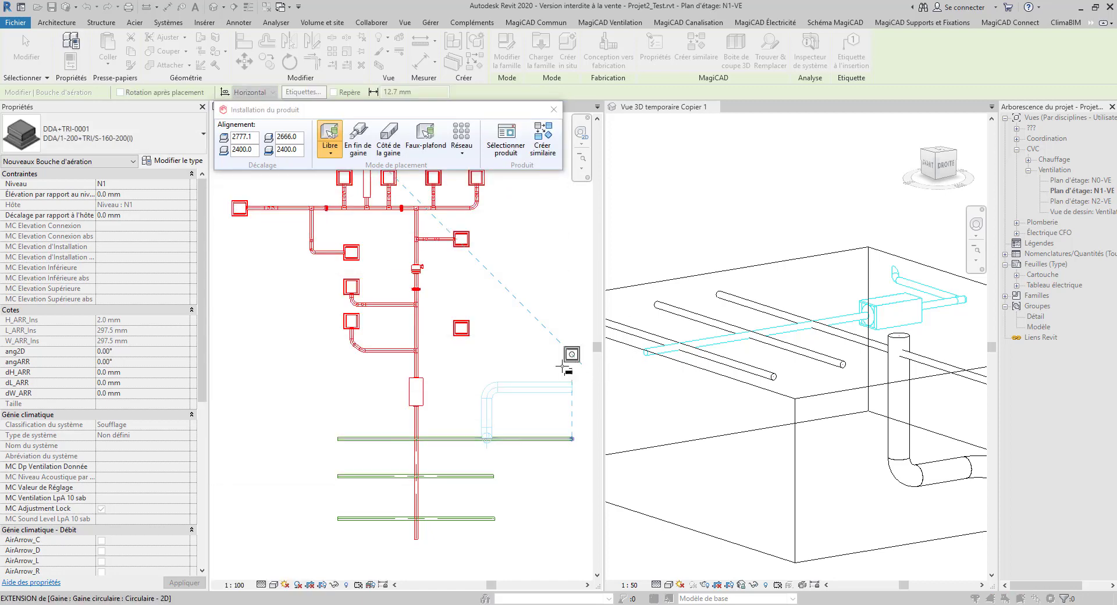
pyautogui.press('Escape')
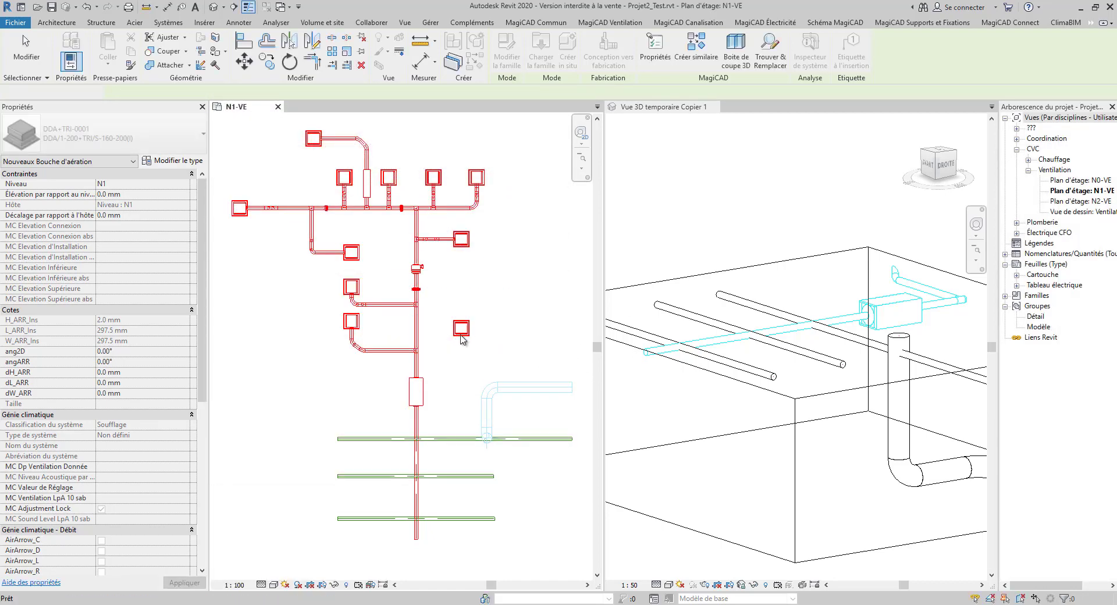
pyautogui.press('Escape')
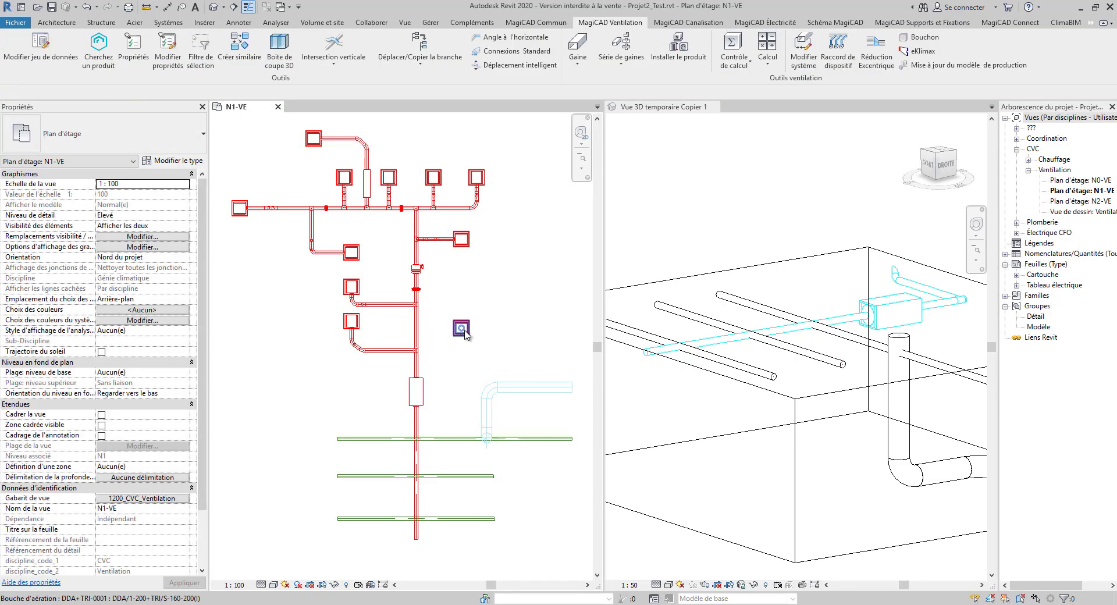
# - Start a Raccord de dispositif connection from the new diffuser to the main duct, show its 3D preview and choose the tap-type junction
pyautogui.click(839, 51)
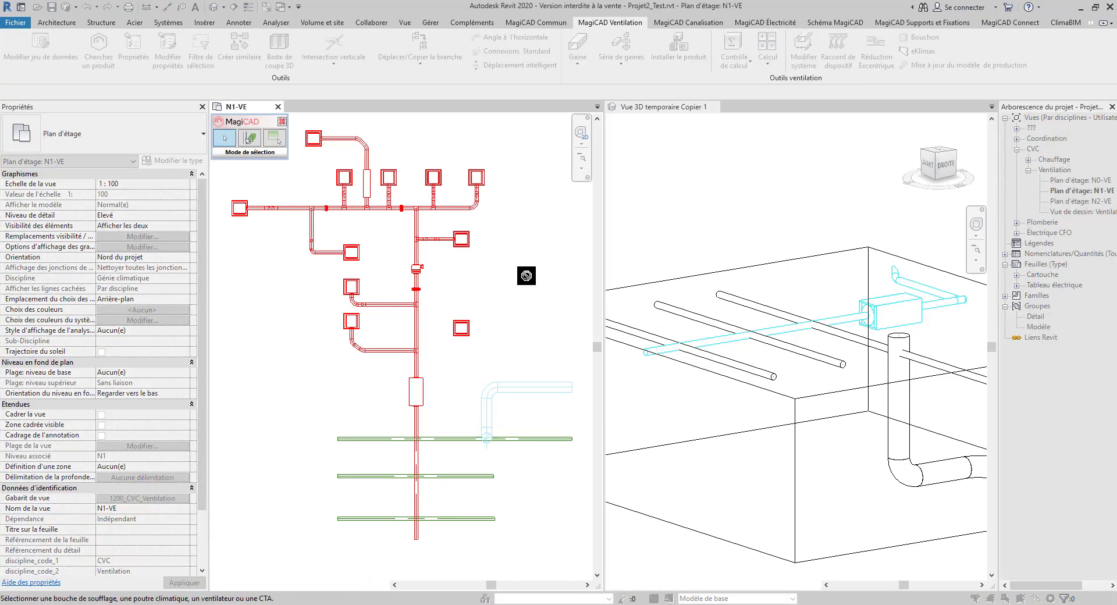
pyautogui.click(462, 329)
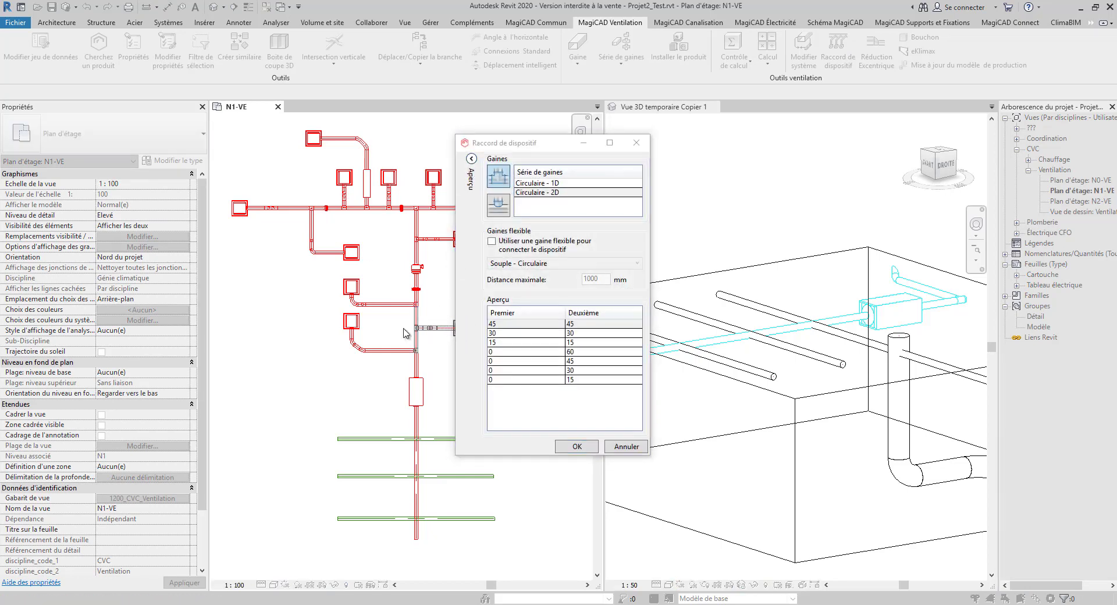
pyautogui.moveTo(545, 144); pyautogui.dragTo(833, 130)
pyautogui.click(760, 146)
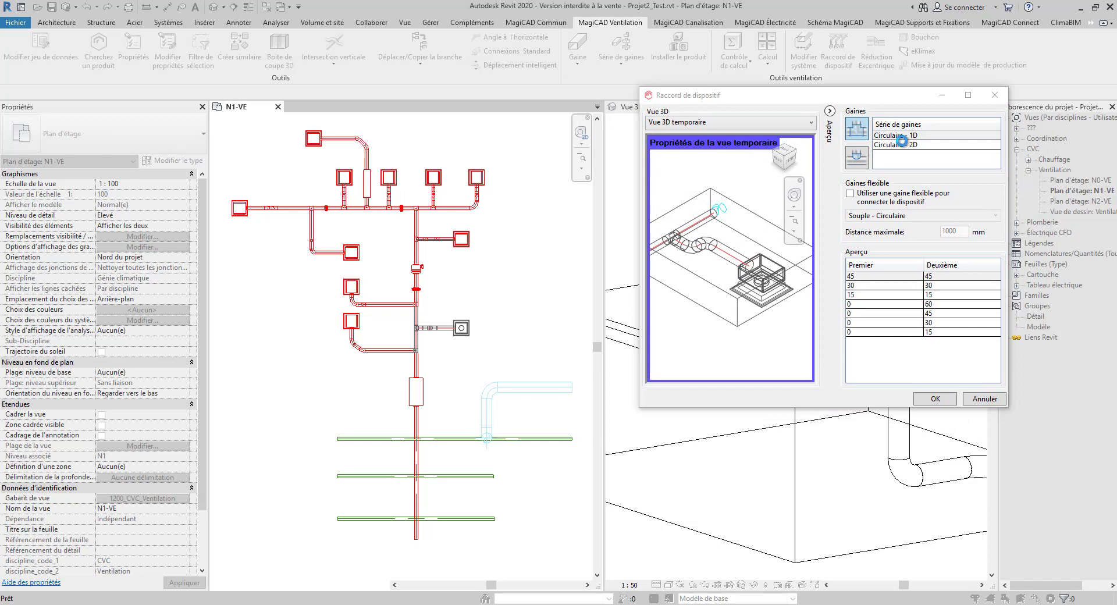
pyautogui.click(856, 163)
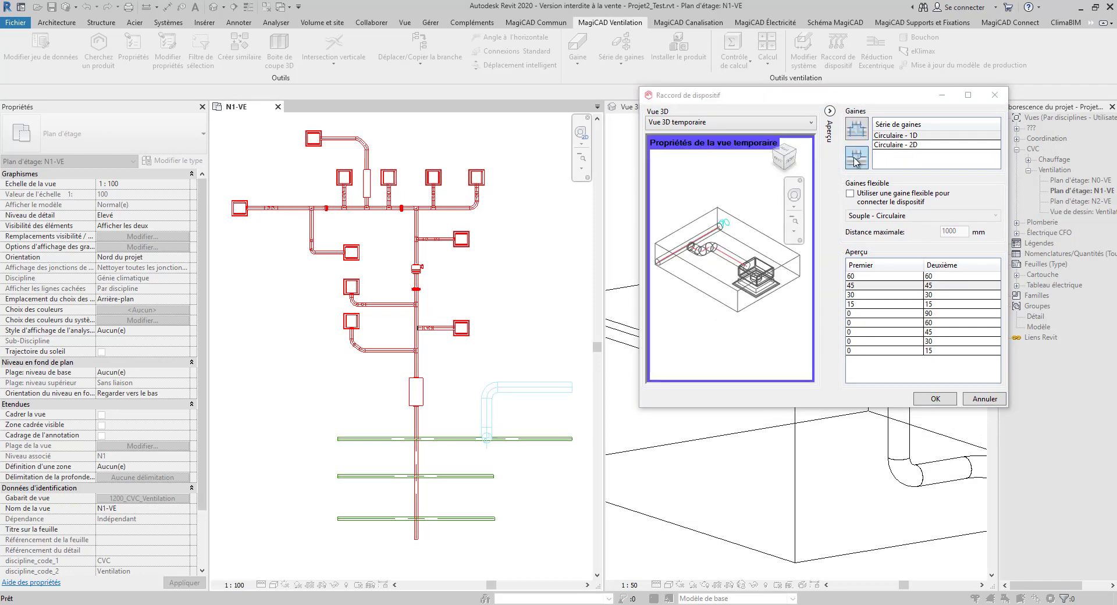
# - Try a Souple - Circulaire flexible duct for connecting the diffuser
pyautogui.click(893, 200)
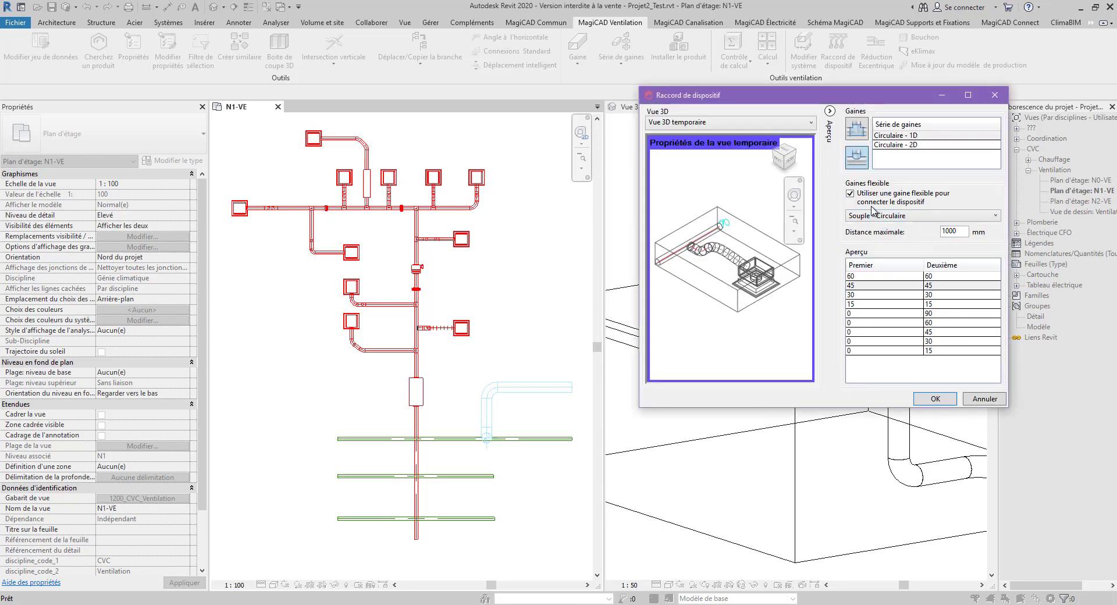
pyautogui.click(897, 215)
pyautogui.click(883, 212)
pyautogui.click(853, 196)
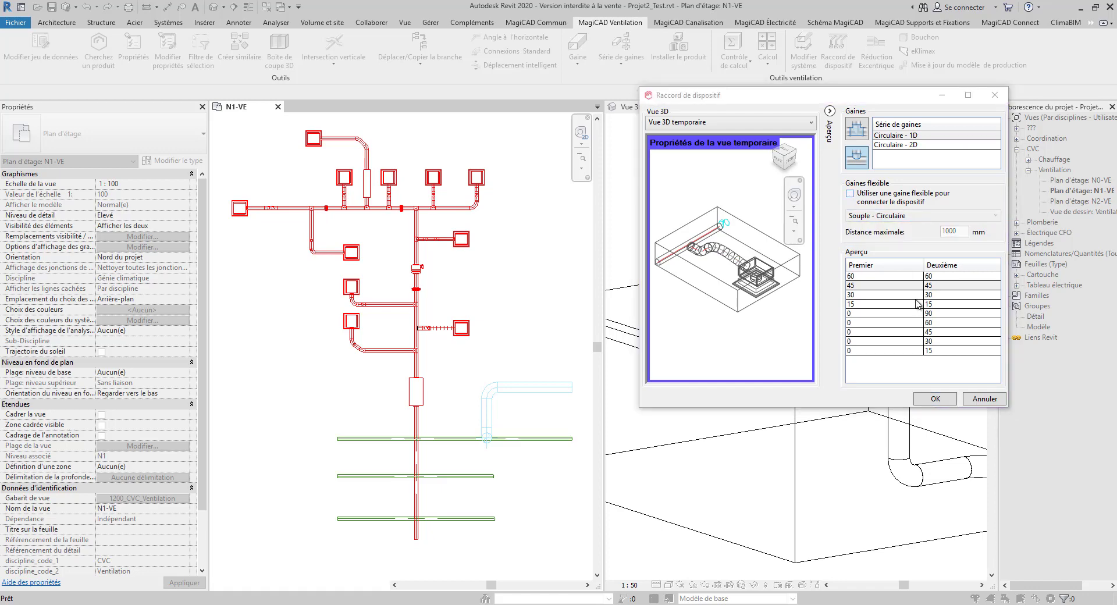
# - Choose the 0 / 45 bend angle combination for the diffuser connection, accept it and leave the connection command
pyautogui.click(939, 332)
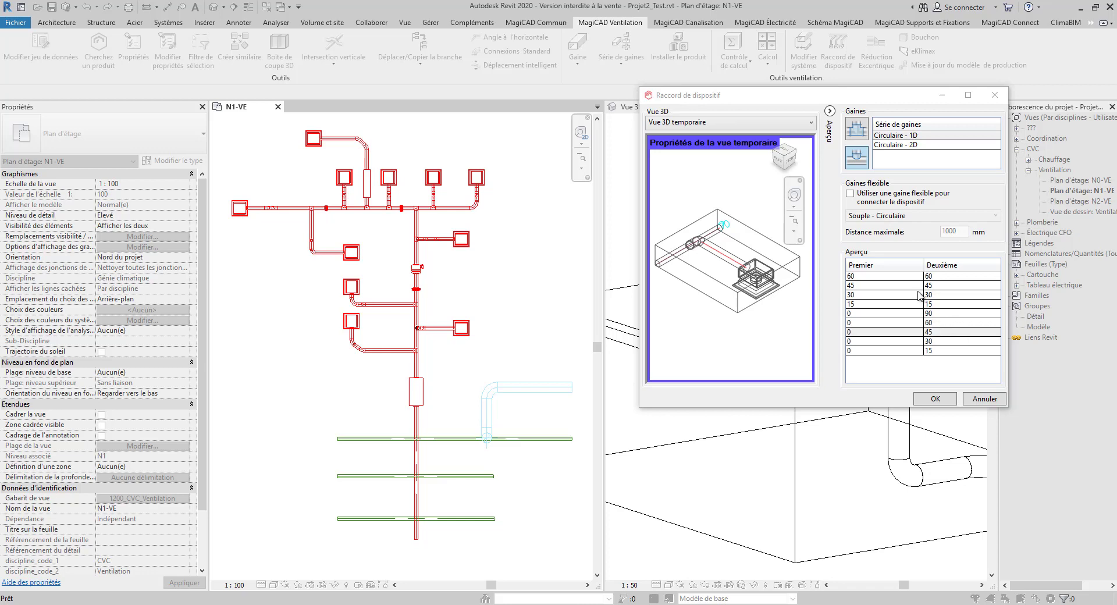
pyautogui.click(943, 396)
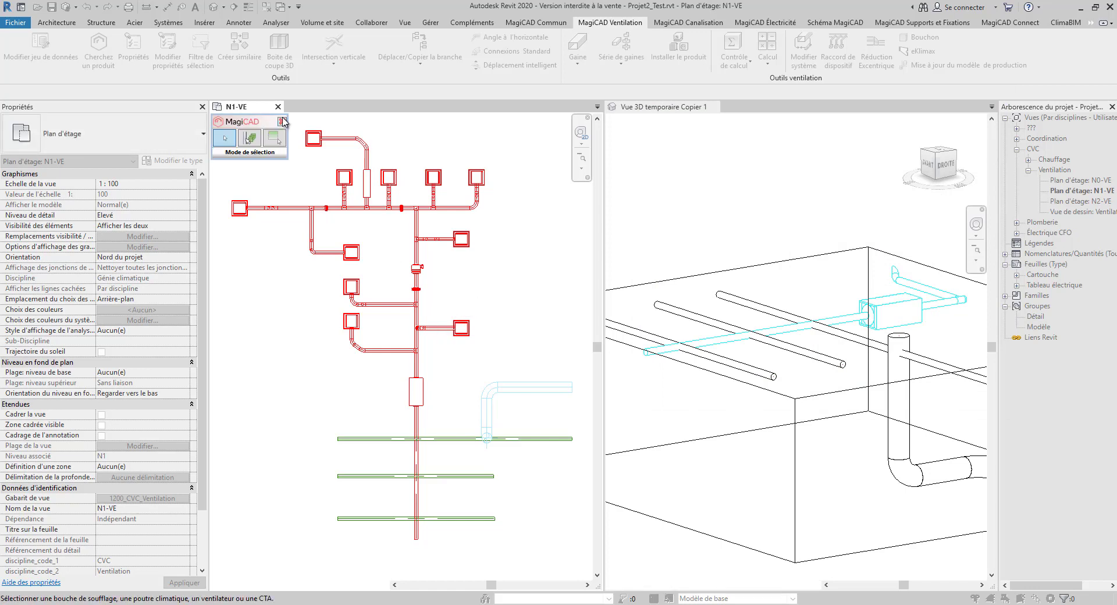
pyautogui.click(282, 122)
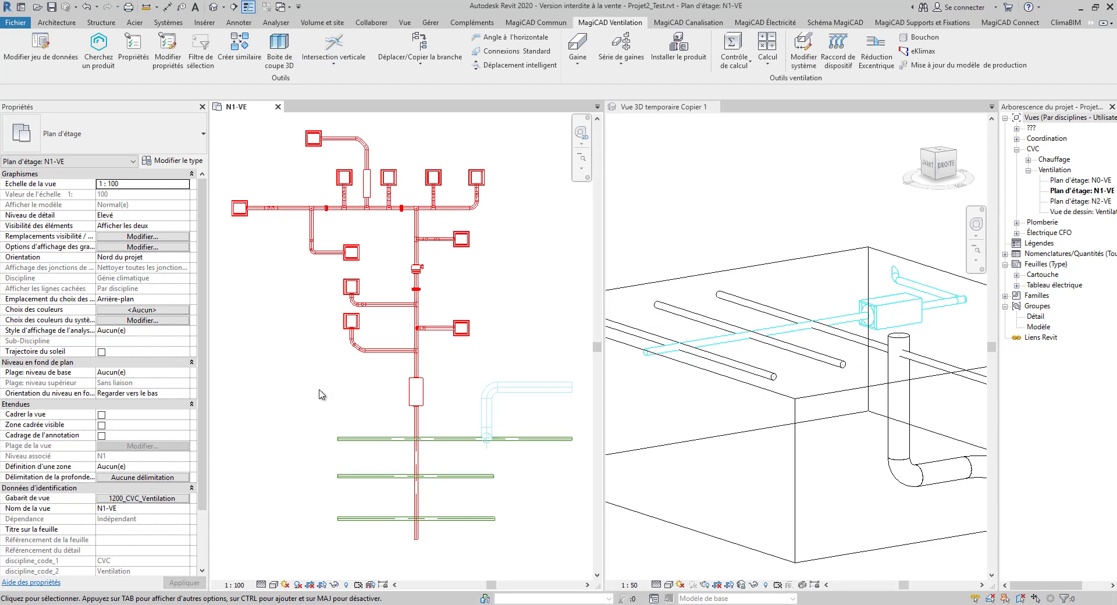
# - Run Dimensionnement on the supply network from the main duct's open end, using the Respect Acoustique method and automatic joint management for taps
pyautogui.click(767, 52)
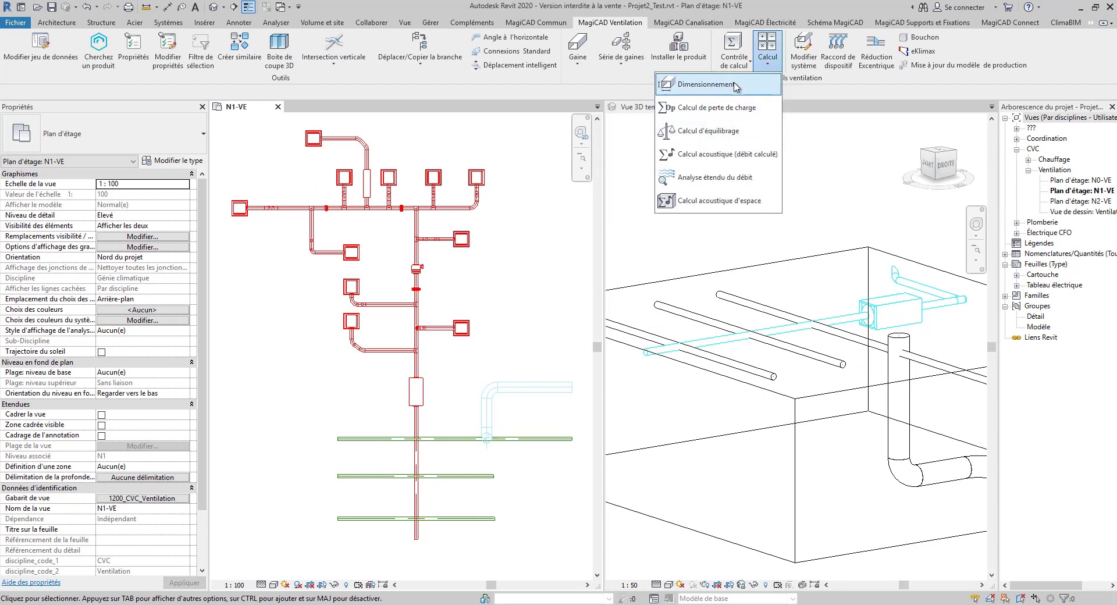
pyautogui.click(687, 86)
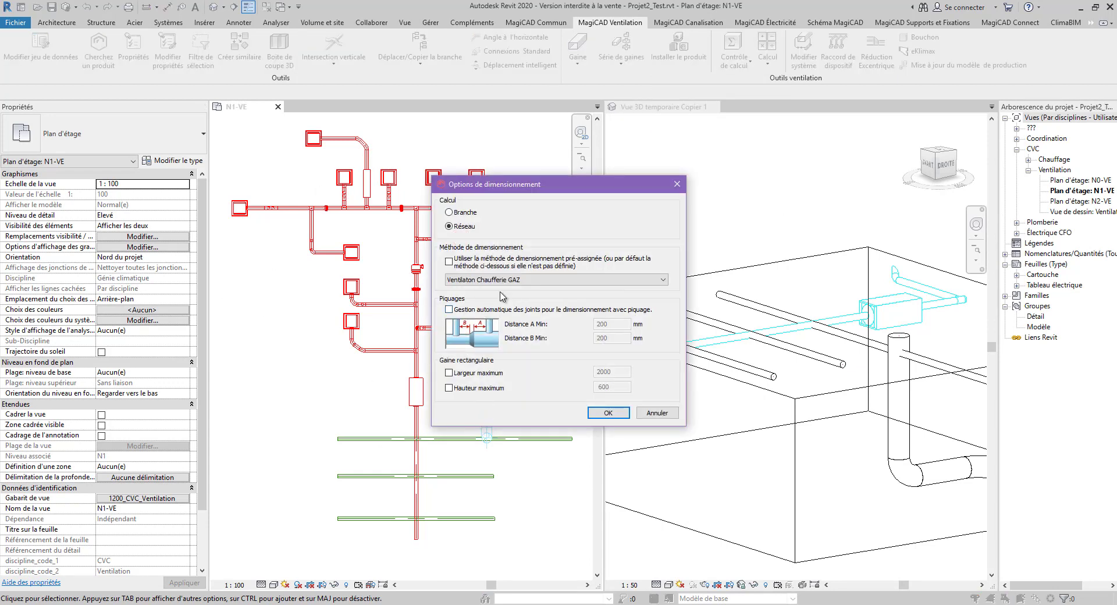
pyautogui.moveTo(506, 185); pyautogui.dragTo(576, 173)
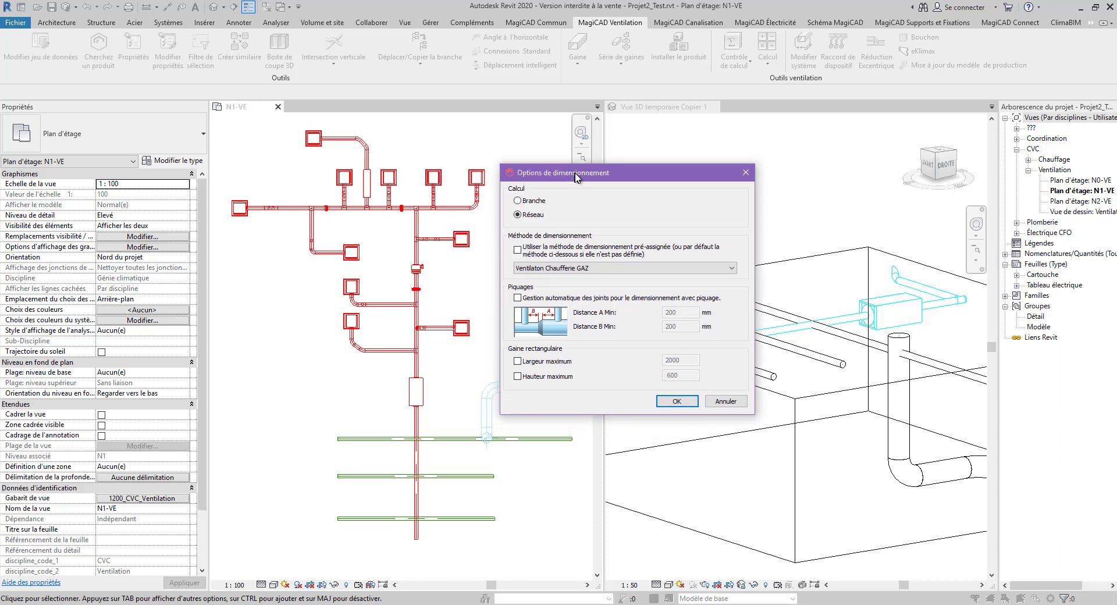
pyautogui.click(569, 269)
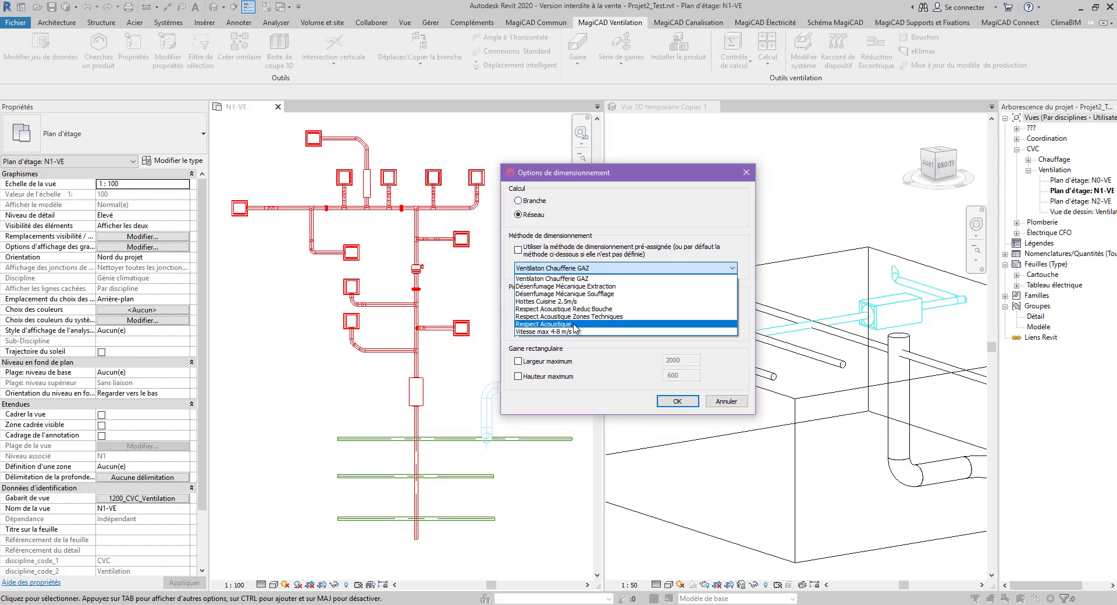
pyautogui.click(544, 324)
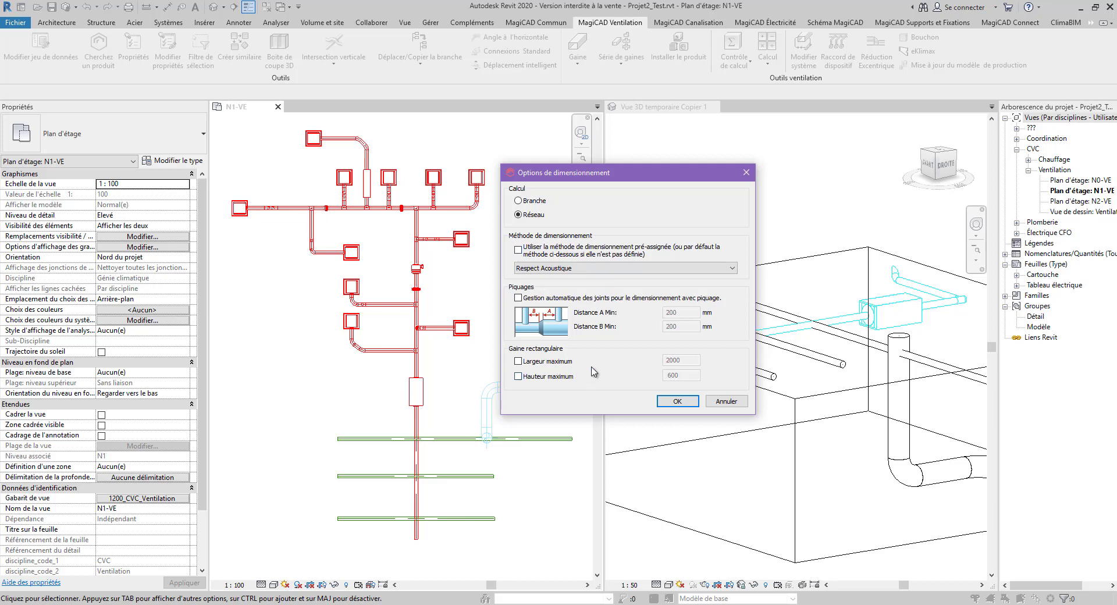
pyautogui.click(518, 298)
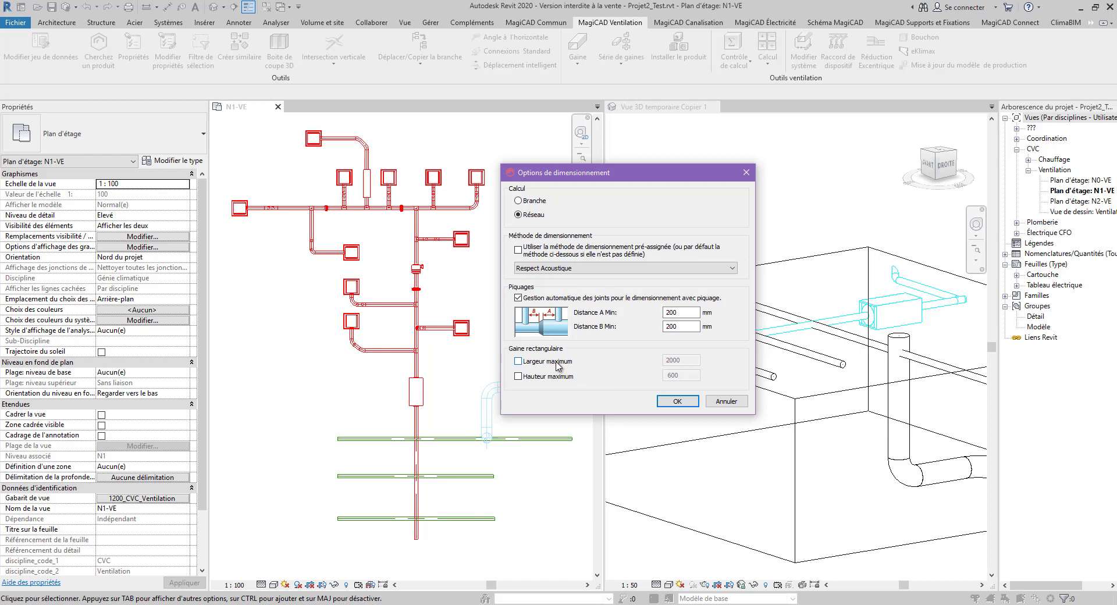
pyautogui.click(680, 403)
pyautogui.click(417, 531)
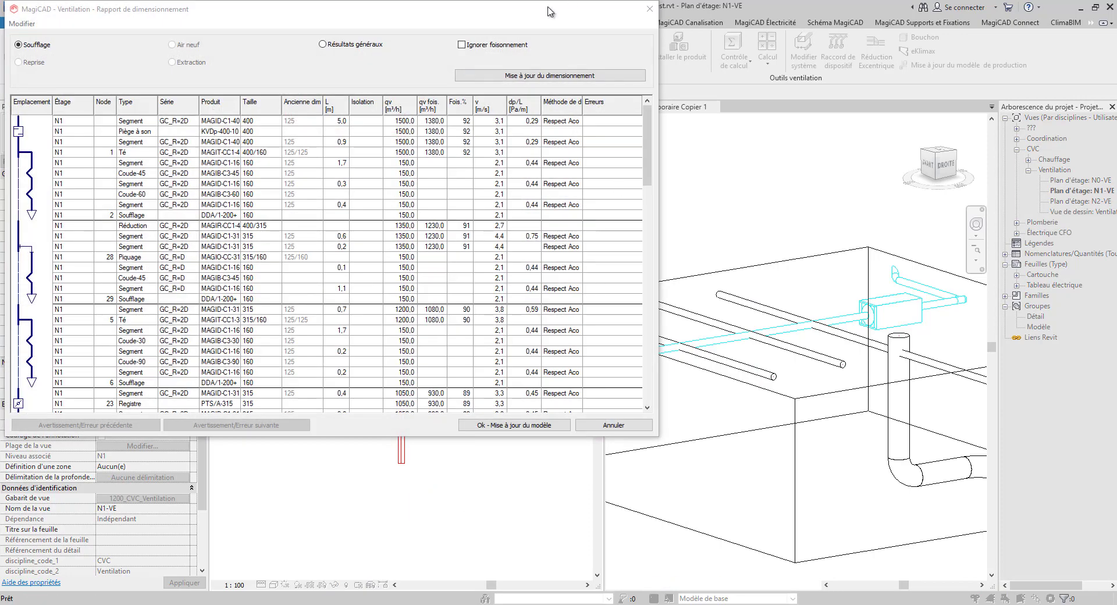
# - Highlight the supply diffusers at nodes 2 and 29 of the sizing report in the plan, and view node 29's product properties
pyautogui.moveTo(550, 12); pyautogui.dragTo(992, 70)
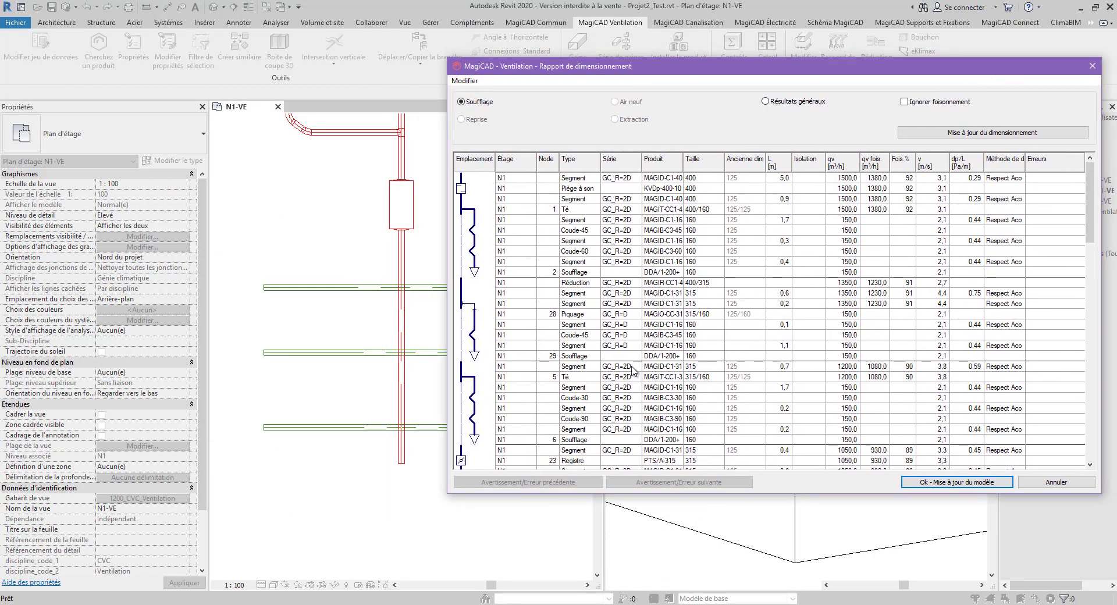
pyautogui.rightClick(700, 275)
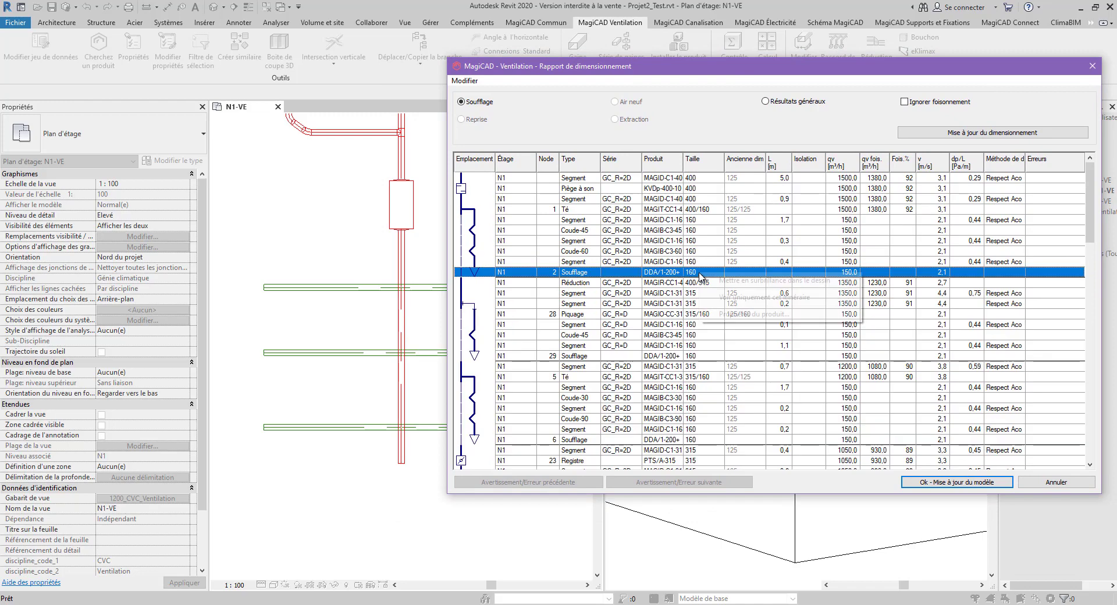
pyautogui.click(774, 280)
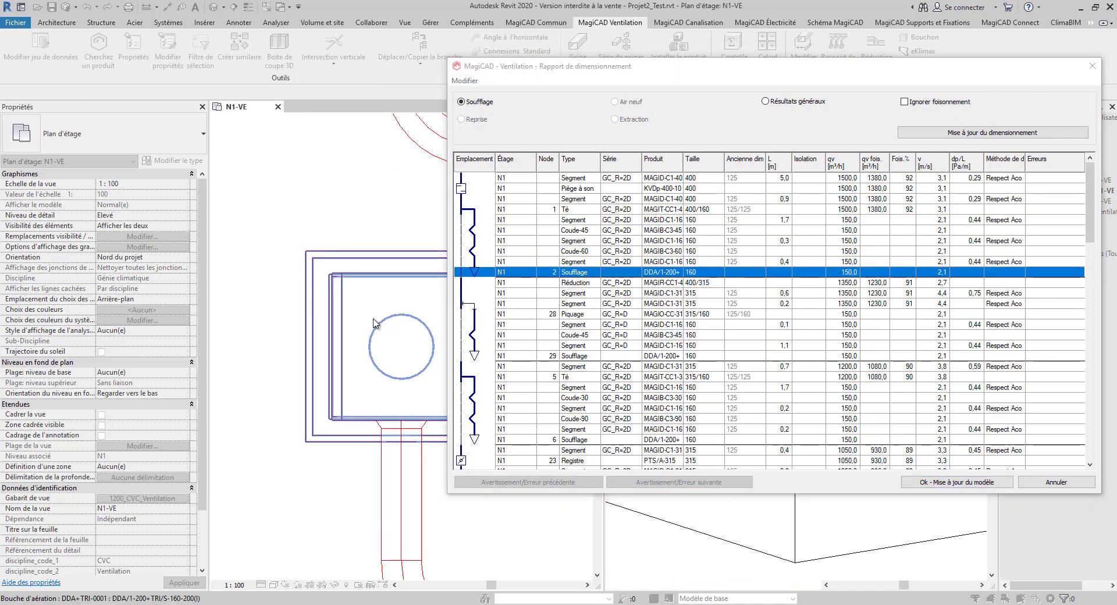
pyautogui.rightClick(669, 355)
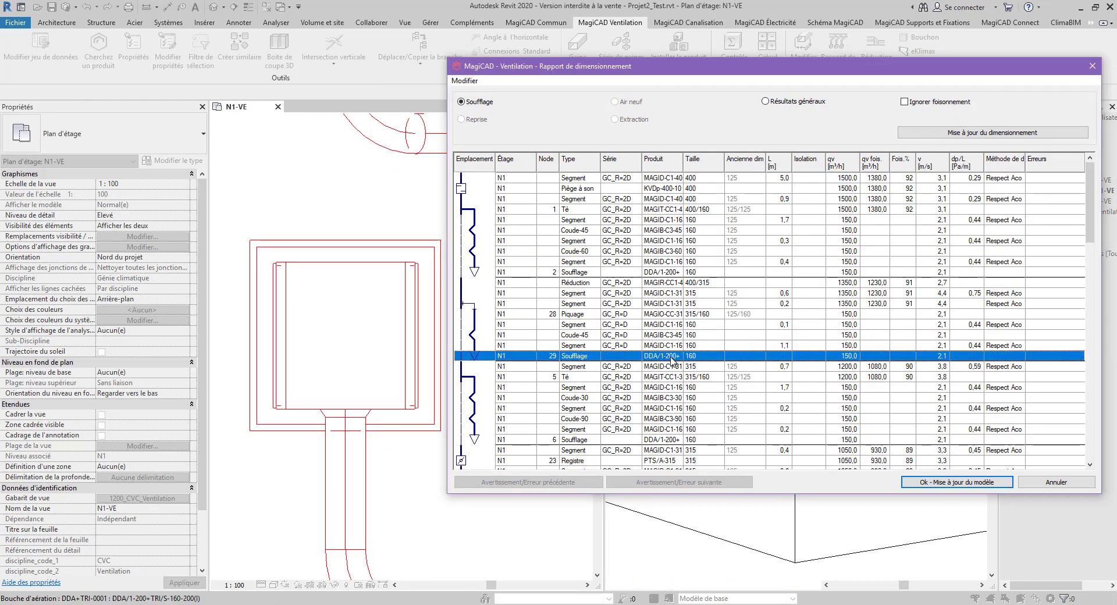
pyautogui.click(716, 363)
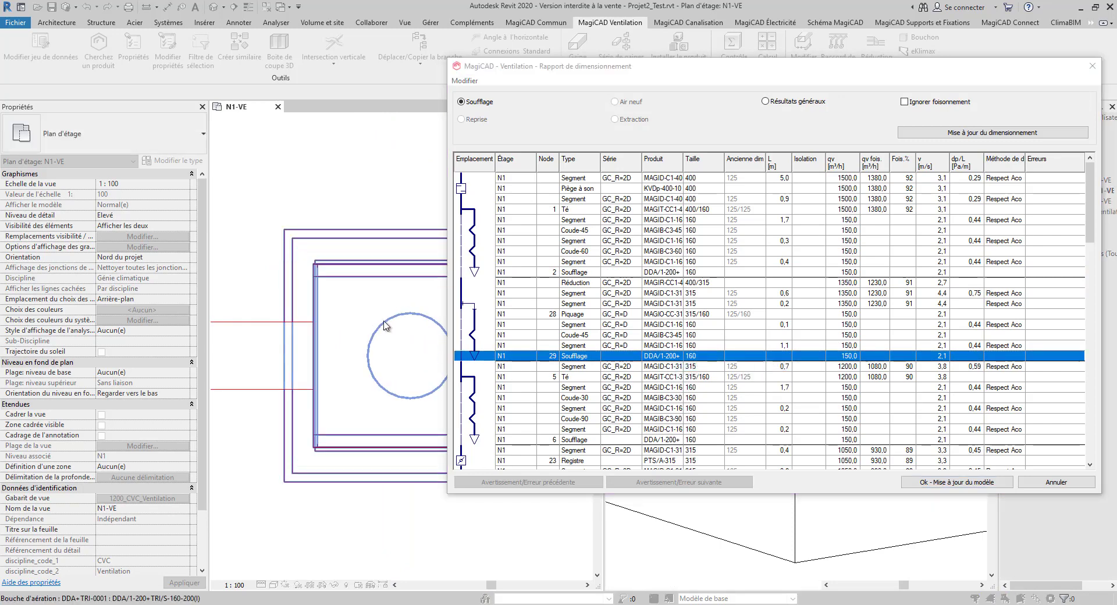
pyautogui.rightClick(724, 359)
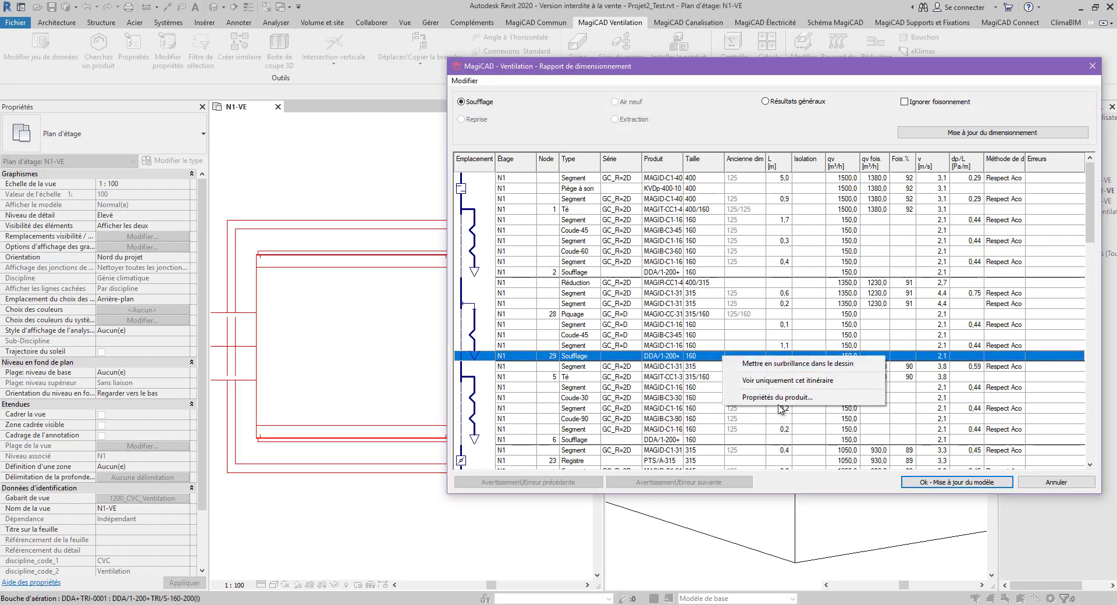
pyautogui.click(756, 398)
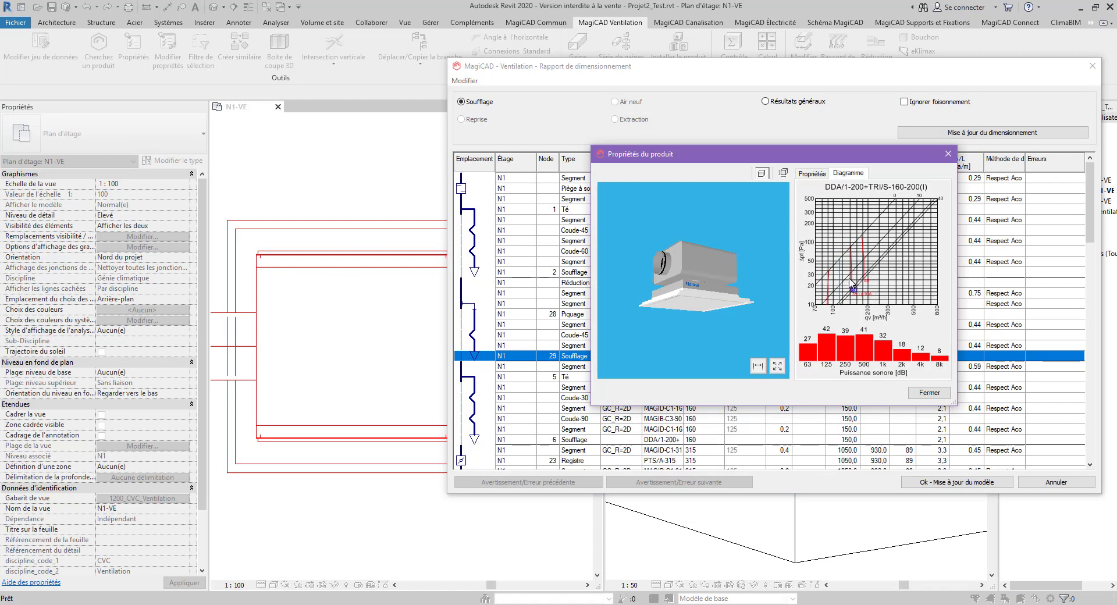
# - Review the node 29 diffuser's product data, close its properties and show only its route in the sizing report
pyautogui.click(812, 174)
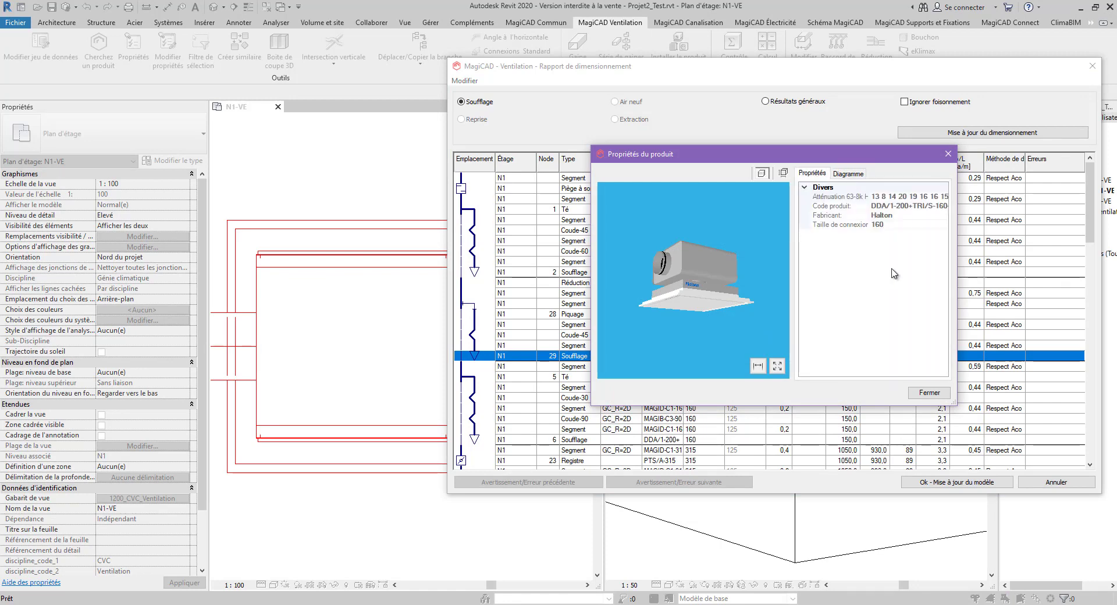
pyautogui.click(929, 393)
pyautogui.rightClick(559, 357)
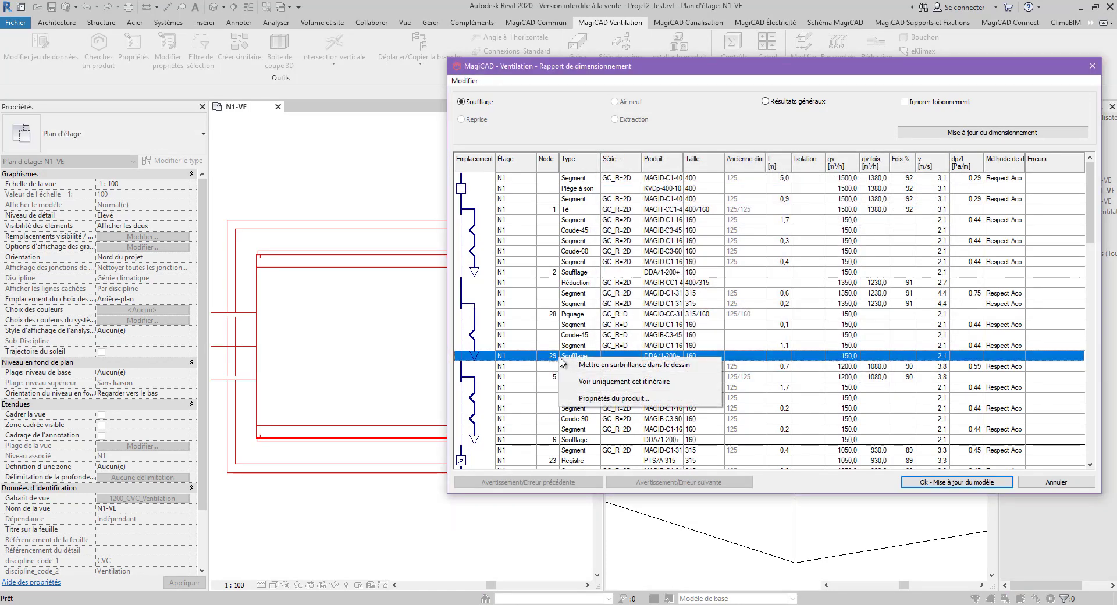
pyautogui.click(640, 382)
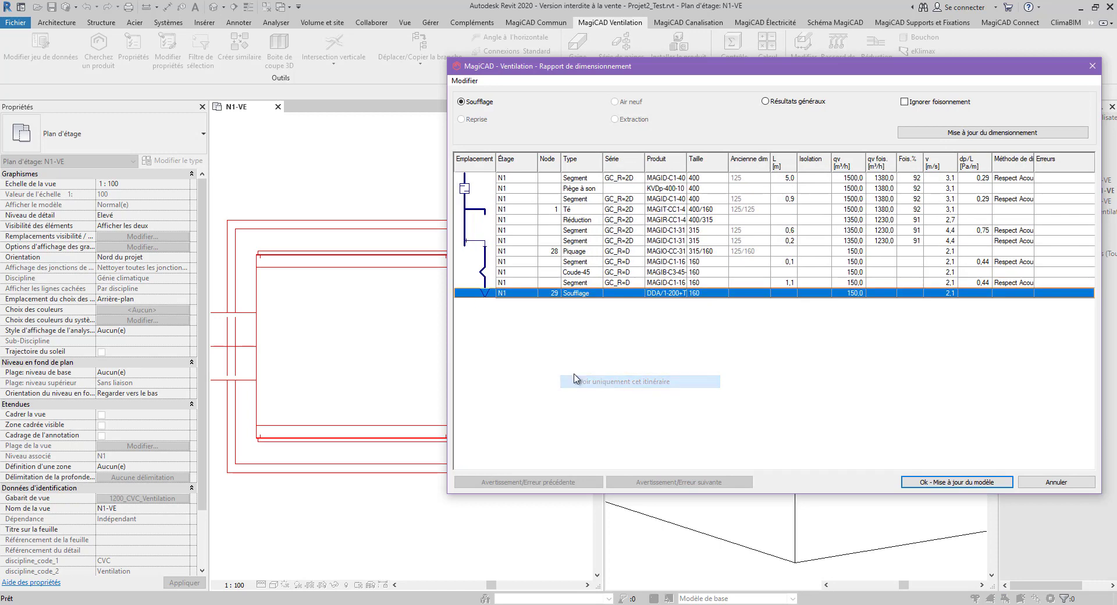
# - Show all routes in the sizing report again, view the Résultats généraux and return to the Soufflage results
pyautogui.click(614, 273)
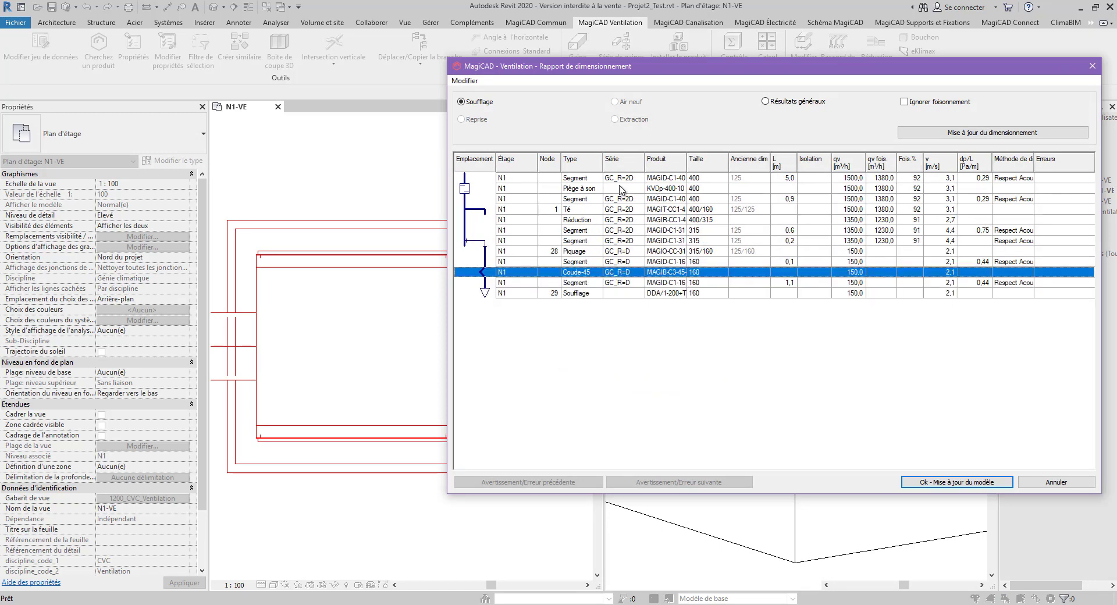
pyautogui.click(524, 294)
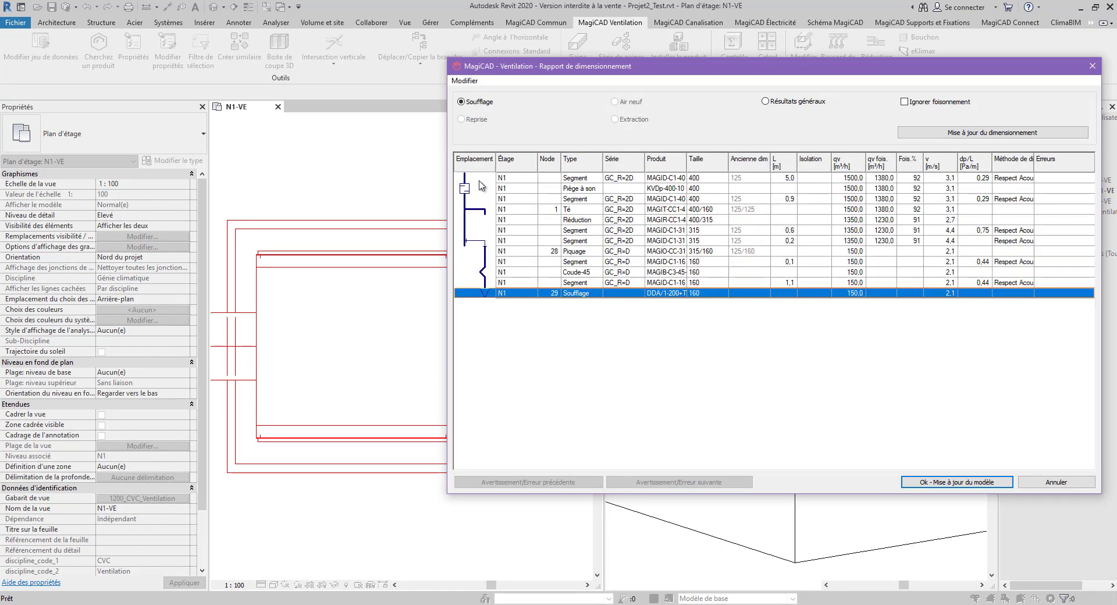
pyautogui.rightClick(579, 295)
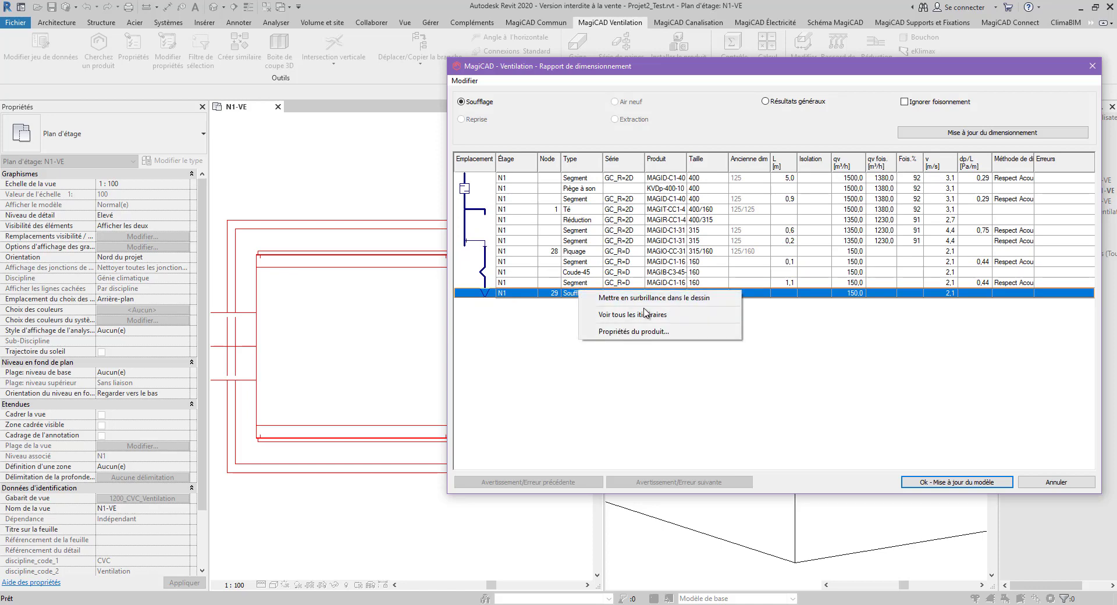
pyautogui.click(664, 316)
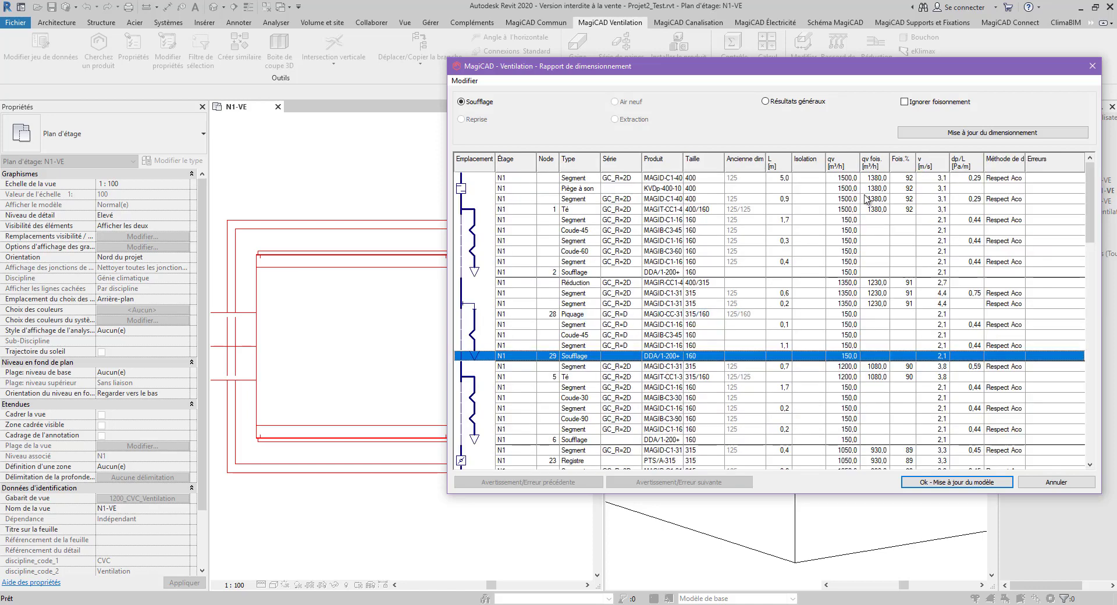
pyautogui.click(801, 102)
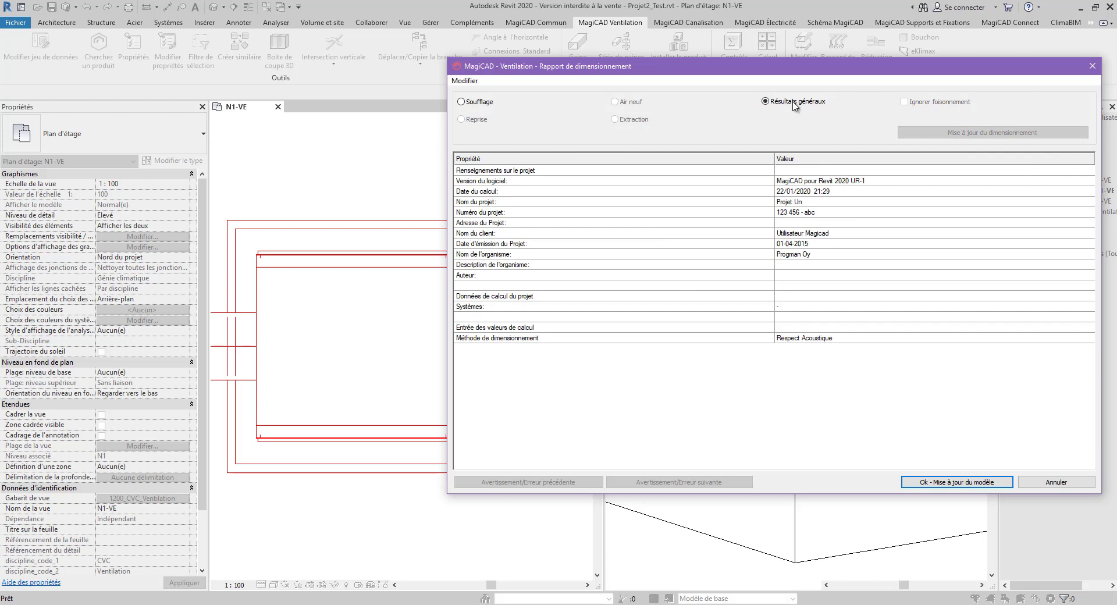
pyautogui.click(476, 102)
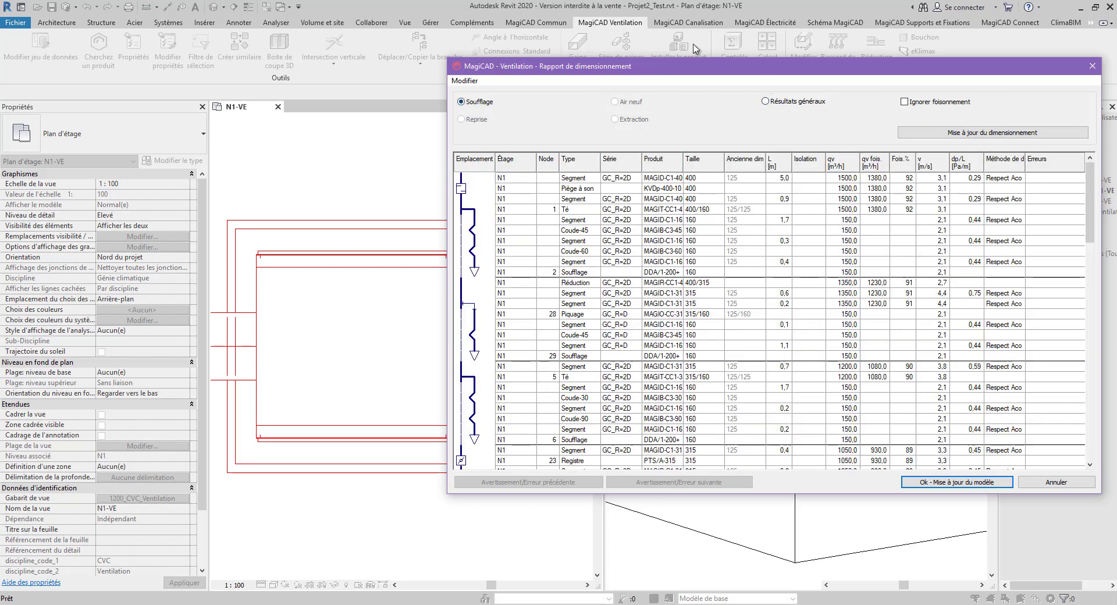
# - Set the sizing report to ignore foisonnement and update the sizing calculation
pyautogui.moveTo(650, 73); pyautogui.dragTo(645, 110)
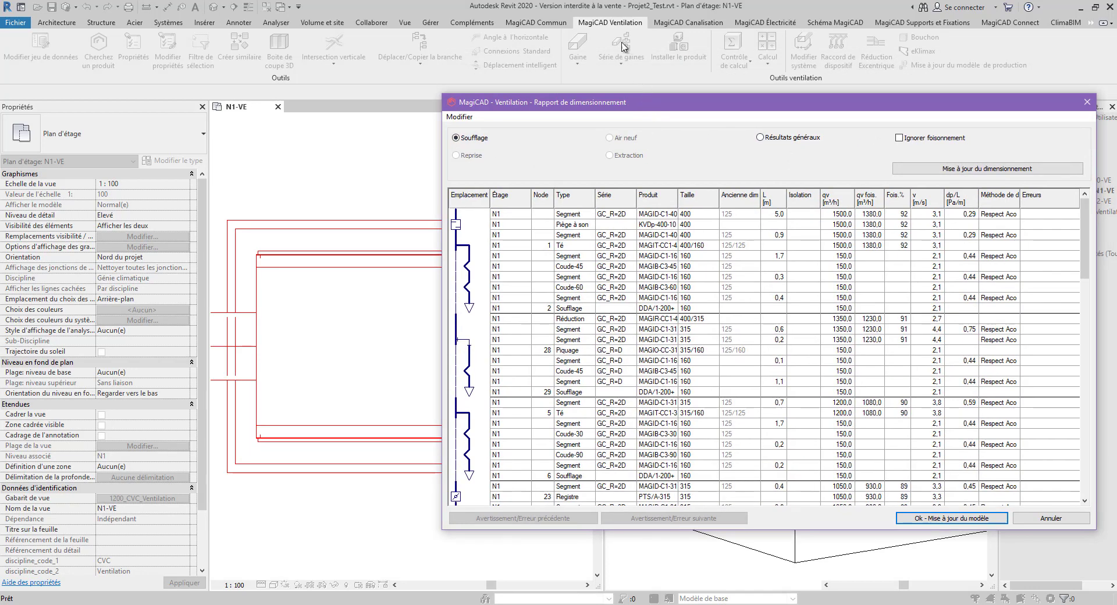
pyautogui.click(899, 138)
pyautogui.click(940, 170)
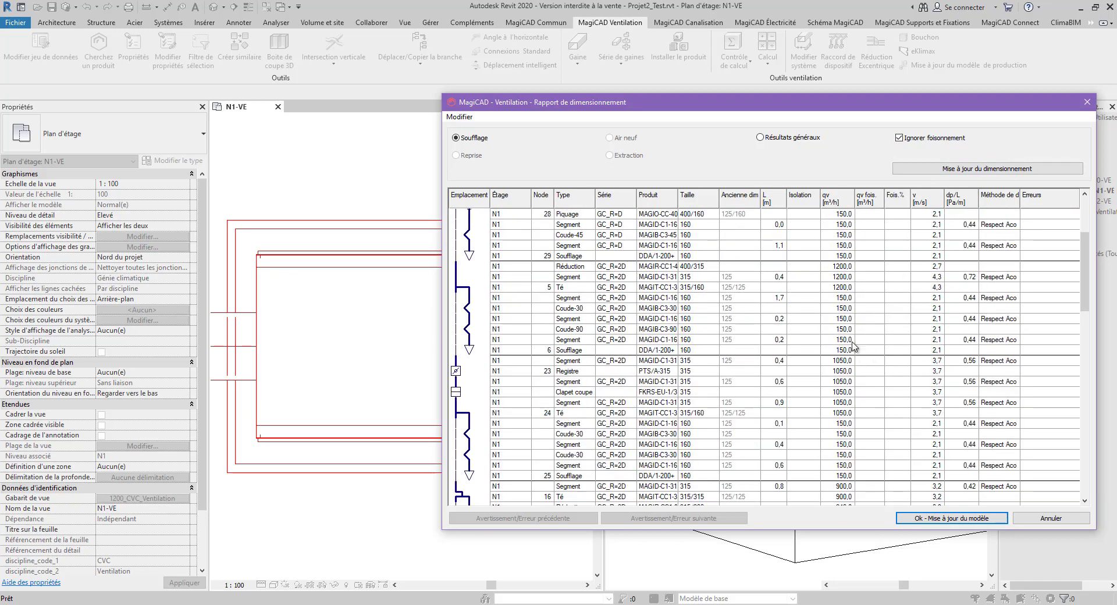
# - Examine the updated sizing report to its end, widening the Méthode de dimensionnement column and fitting the Ancienne dimension column
pyautogui.scroll(-5, 742, 298)
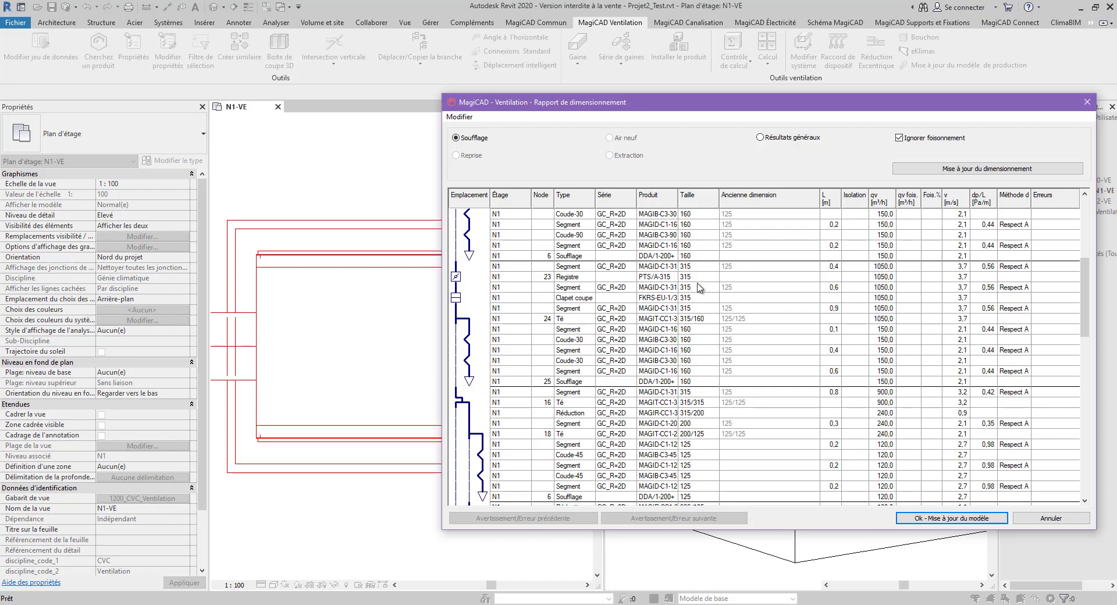
pyautogui.scroll(-1, 701, 378)
pyautogui.scroll(-8, 703, 367)
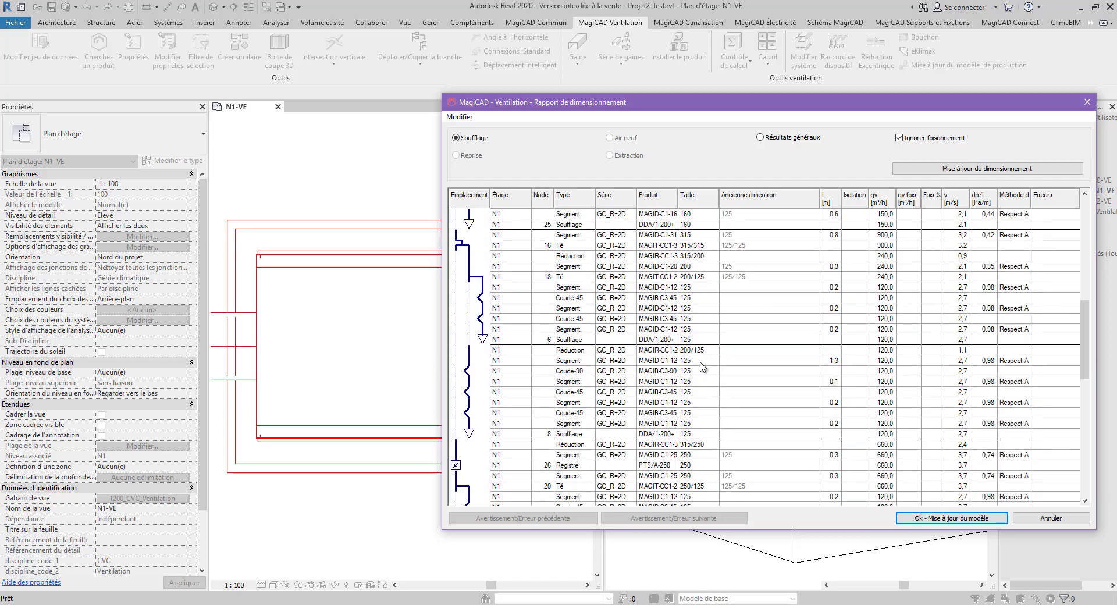
pyautogui.scroll(-7, 703, 366)
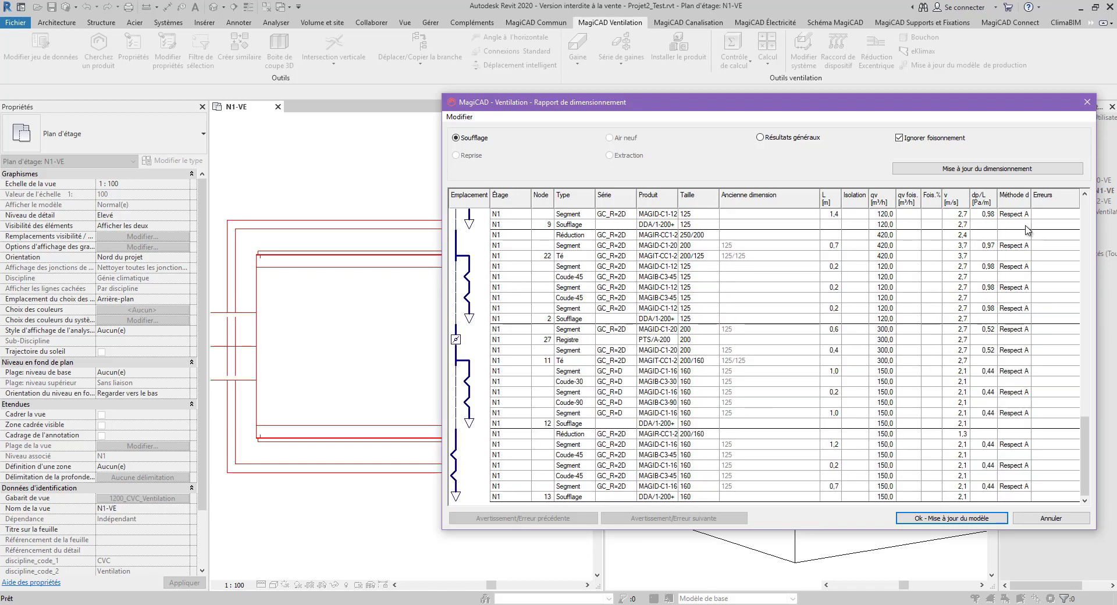
pyautogui.moveTo(1032, 202); pyautogui.dragTo(1063, 202)
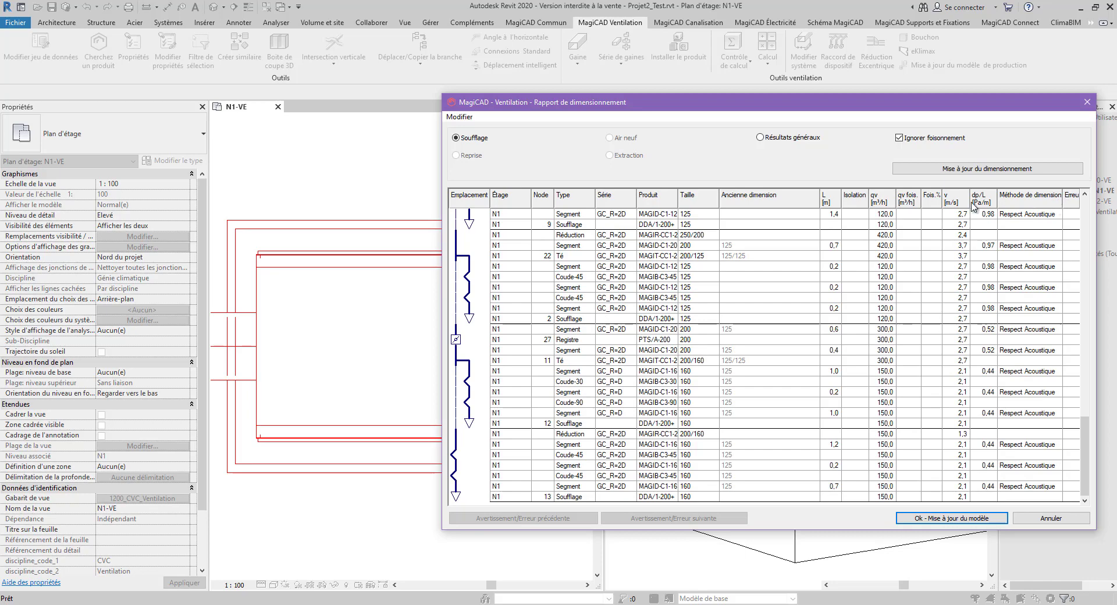
pyautogui.doubleClick(819, 197)
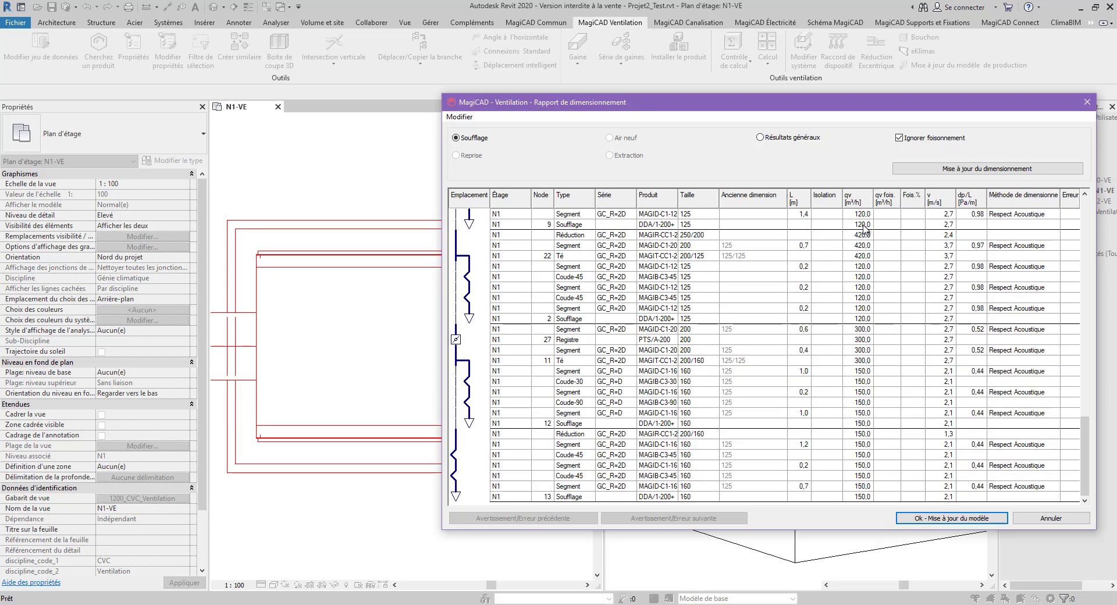
# - Accept the sizing results to update the model, clear the selection and show the resized supply network in the plan
pyautogui.click(963, 518)
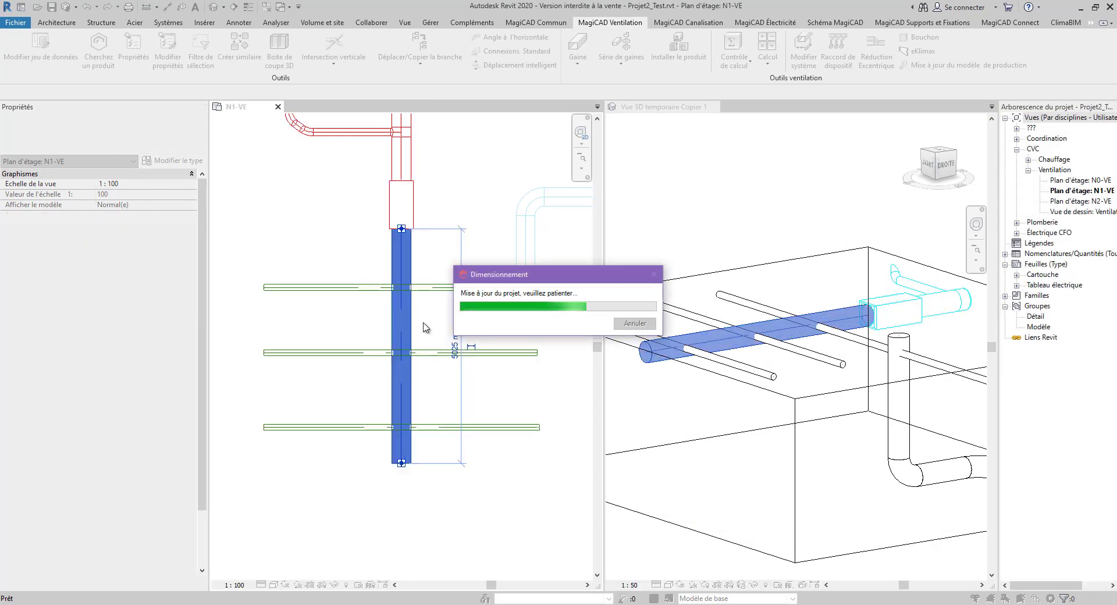
pyautogui.scroll(-3, 459, 352)
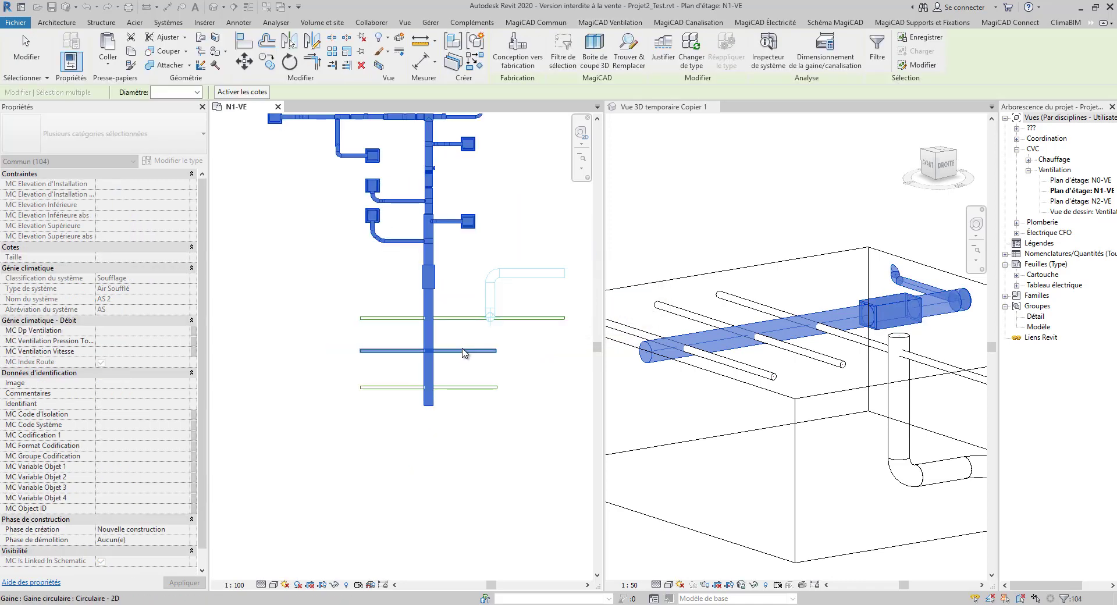
pyautogui.click(518, 218)
pyautogui.moveTo(512, 286); pyautogui.dragTo(503, 326, button='middle')
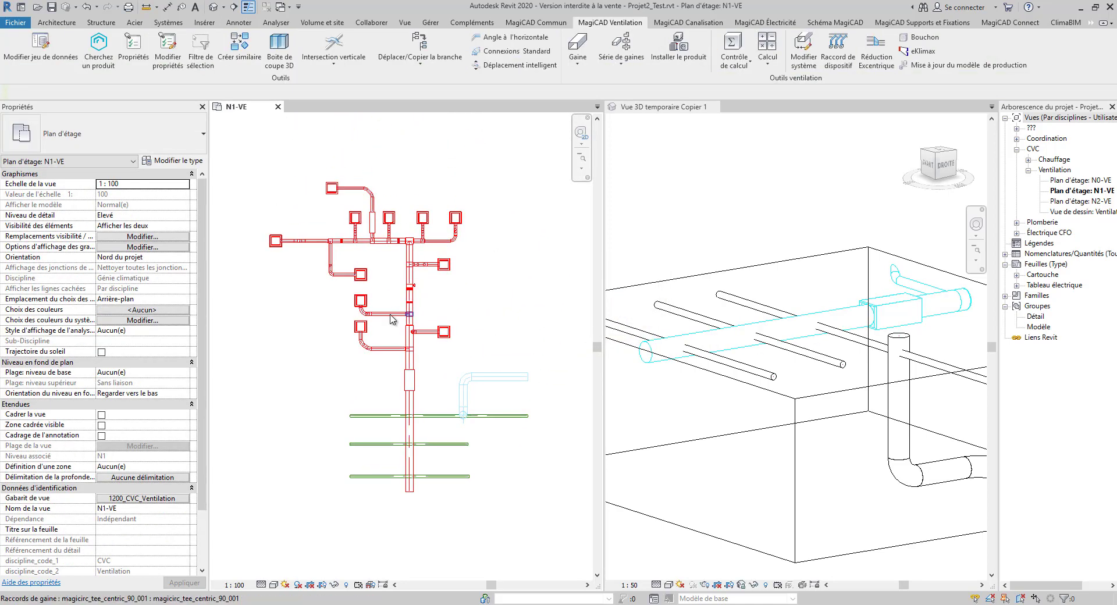
pyautogui.scroll(2, 506, 291)
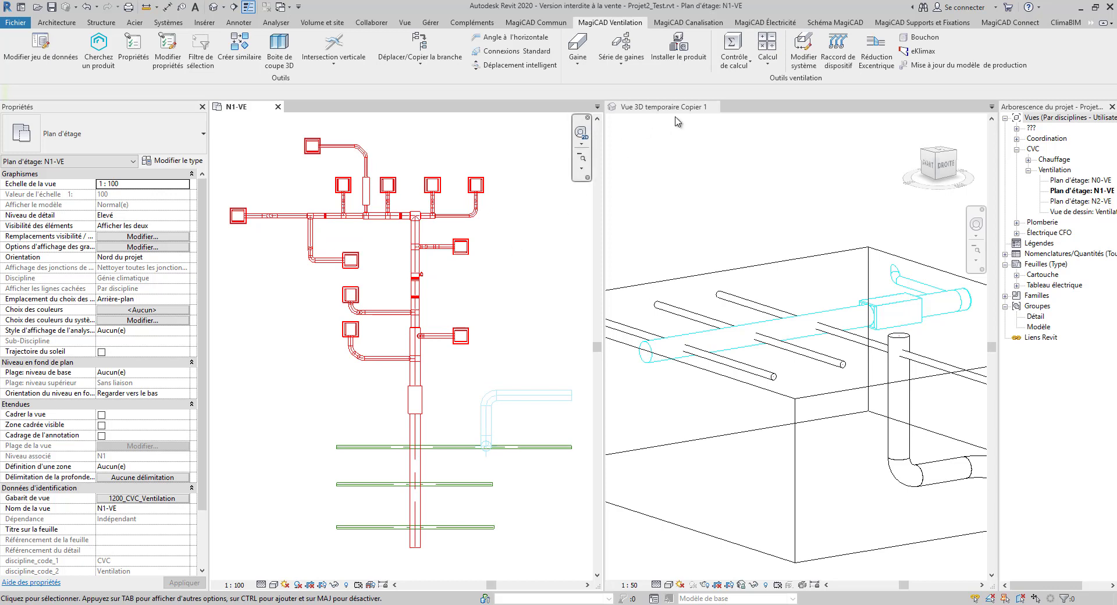
# - Run Calcul de perte de charge on the supply duct network to generate its pressure-drop report
pyautogui.click(769, 66)
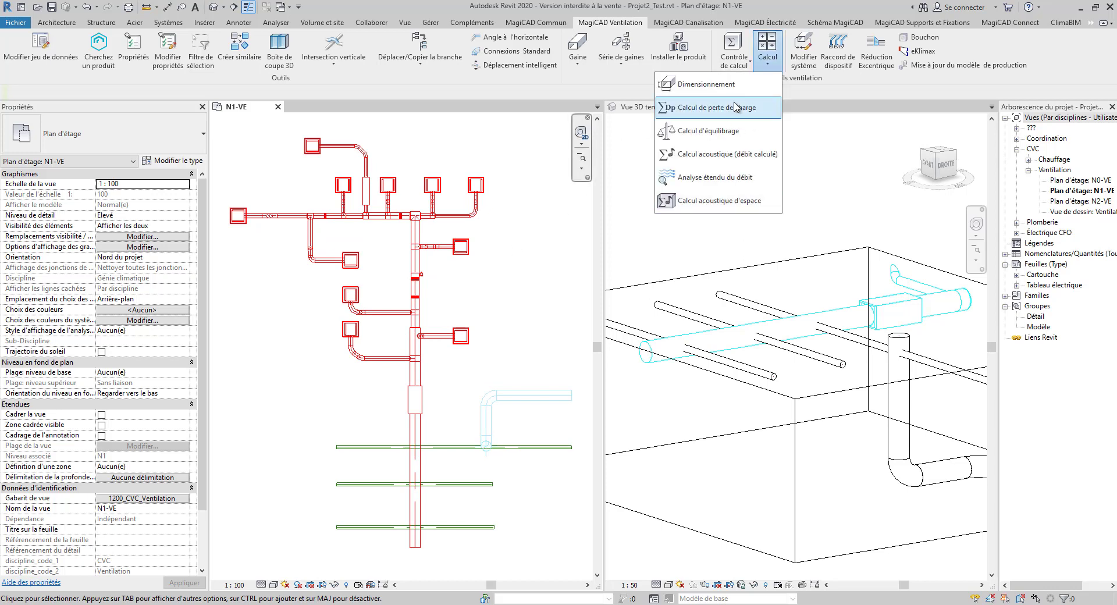
pyautogui.click(710, 123)
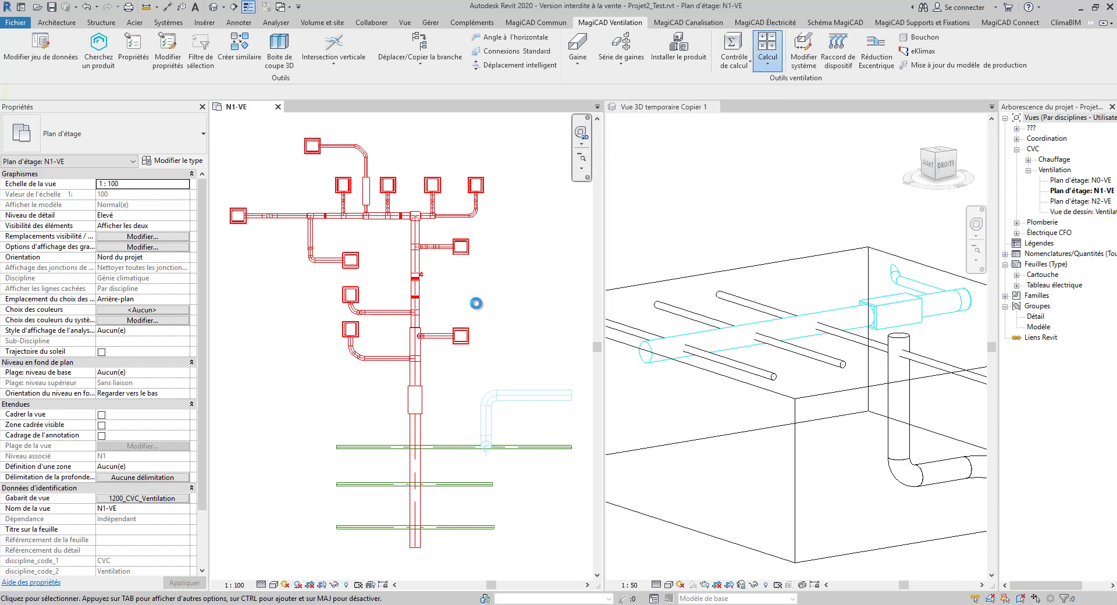
pyautogui.click(607, 408)
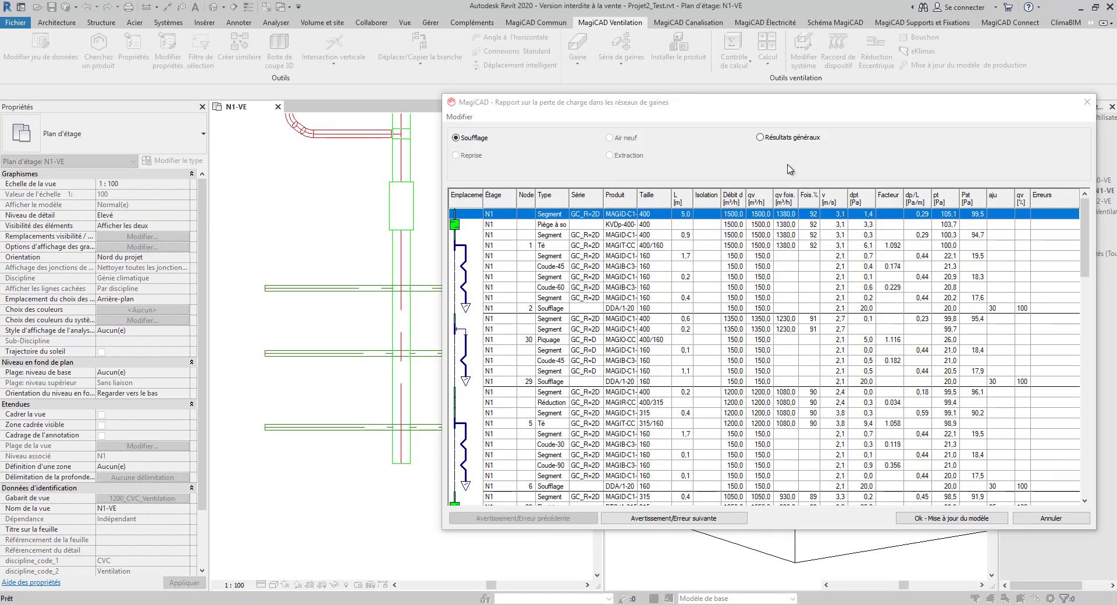
# - Review the pressure-drop report down to the supply diffuser at node 12 and show only that diffuser's route
pyautogui.moveTo(807, 110); pyautogui.dragTo(818, 61)
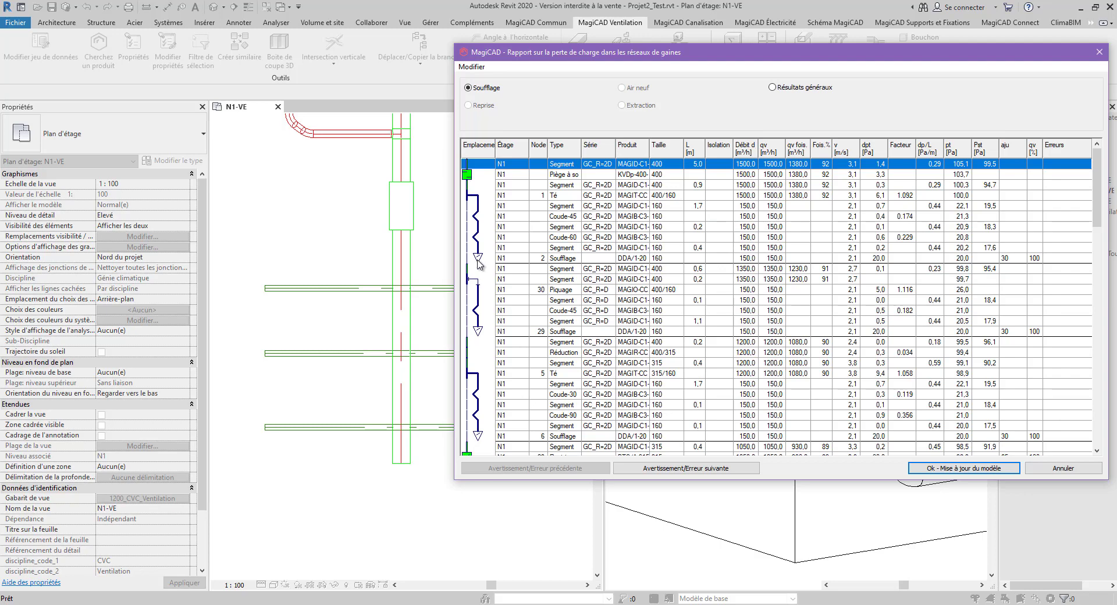
pyautogui.scroll(-15, 480, 326)
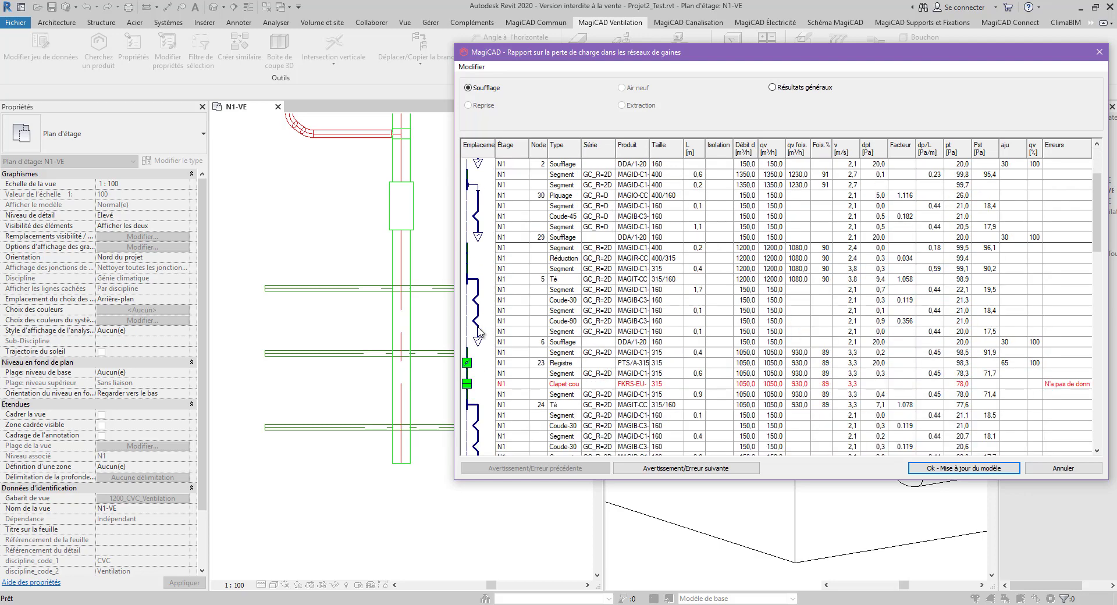
pyautogui.scroll(-5, 481, 336)
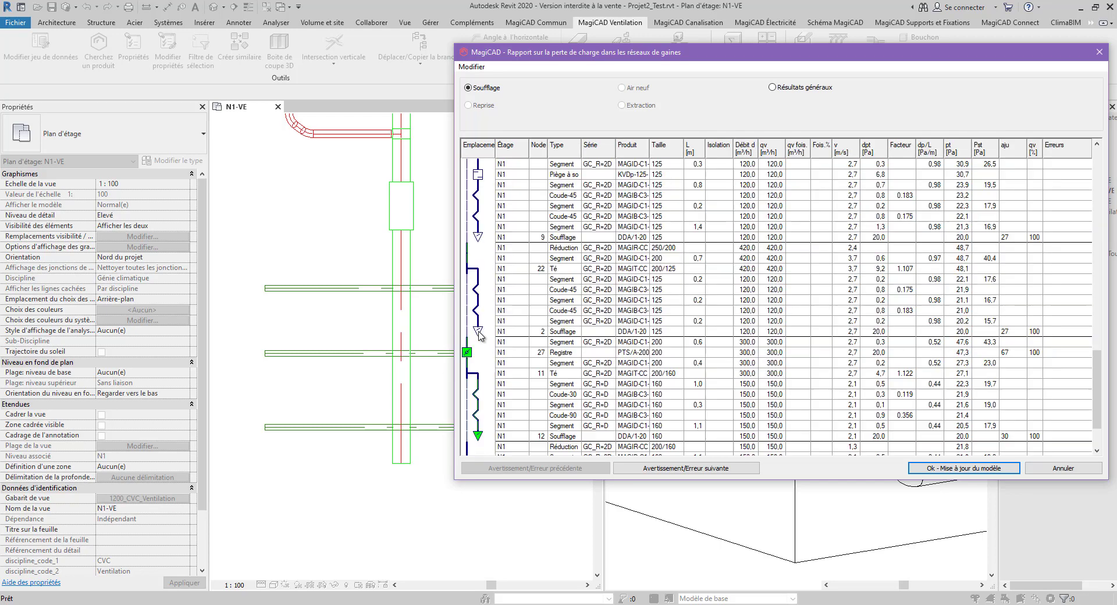
pyautogui.click(515, 377)
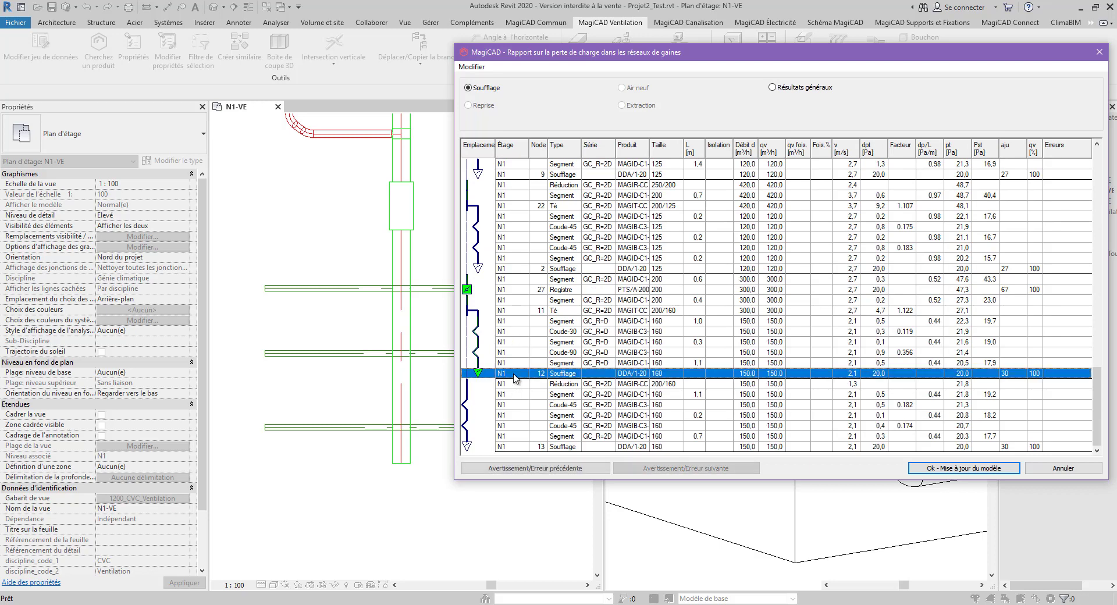
pyautogui.rightClick(515, 376)
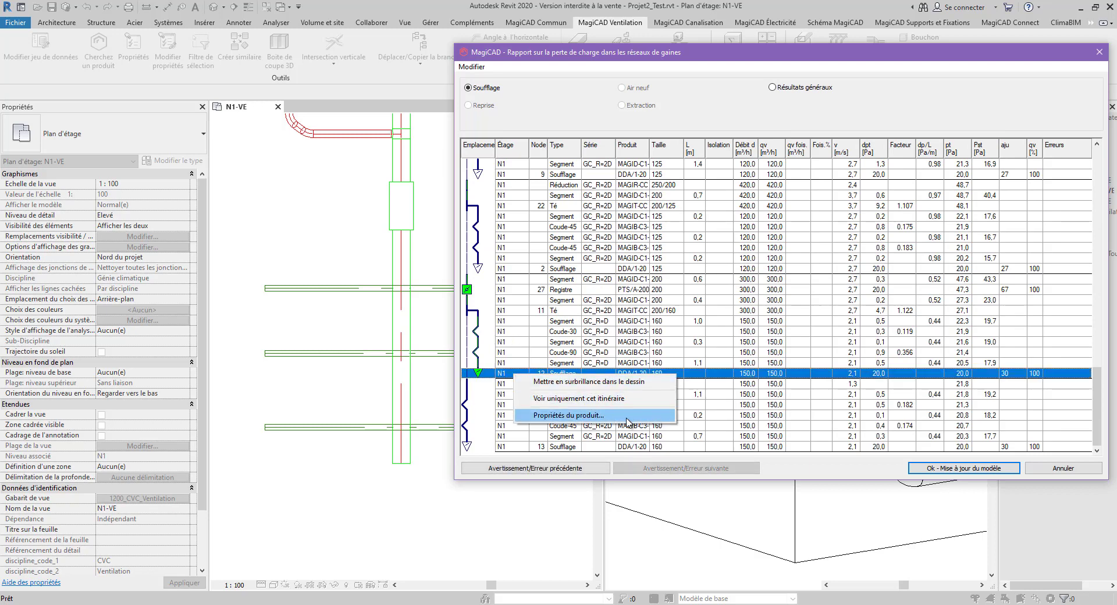
pyautogui.click(597, 399)
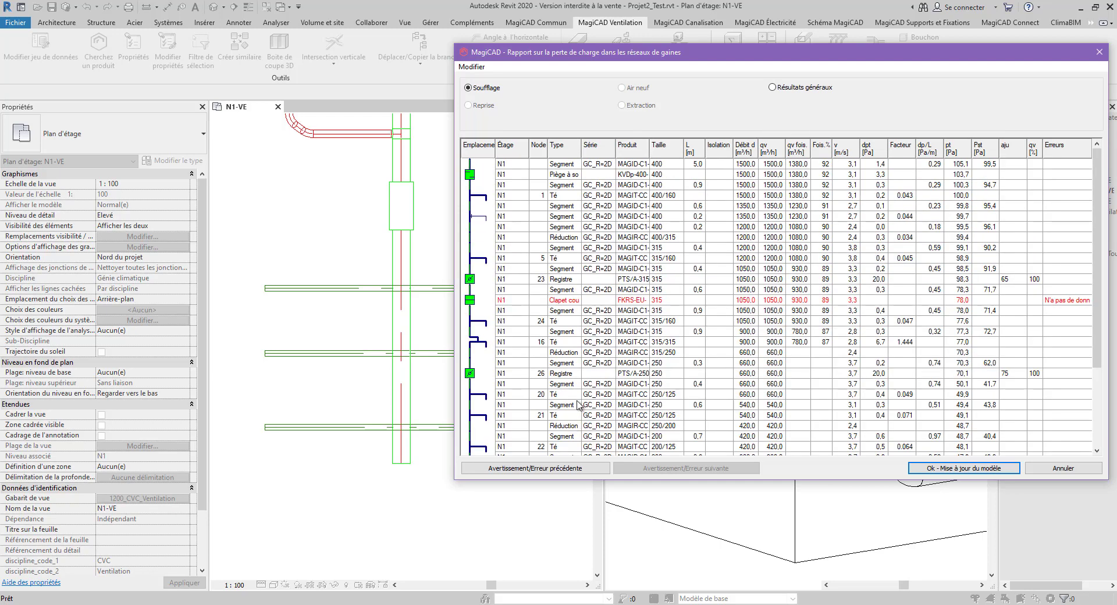
# - Copy the isolated route's pressure-drop report to the clipboard and paste it into a new blank Excel workbook
pyautogui.click(472, 67)
pyautogui.click(505, 84)
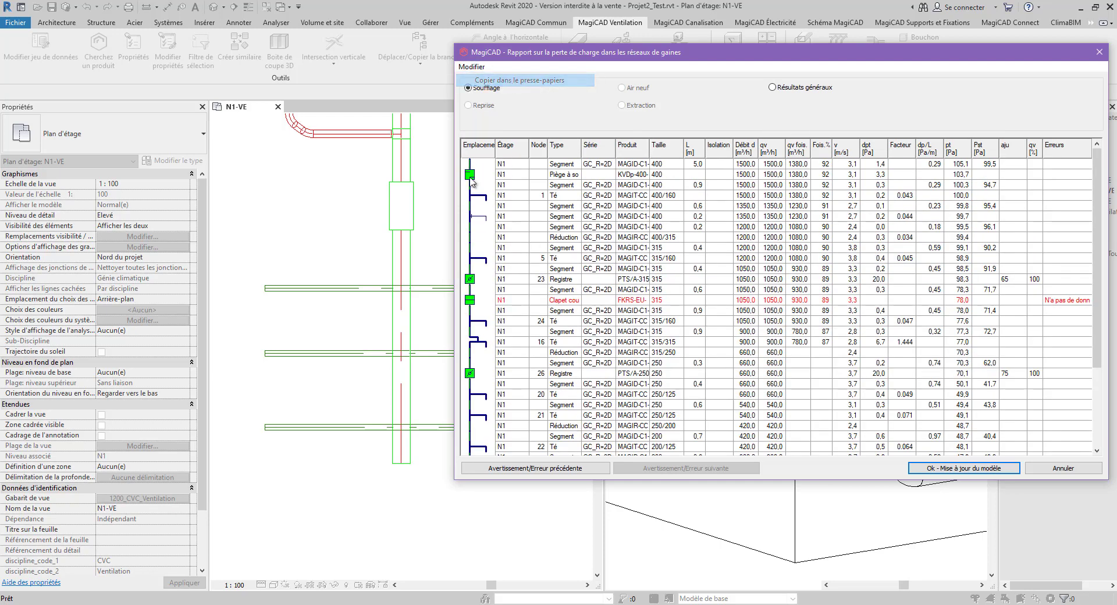
pyautogui.click(303, 604)
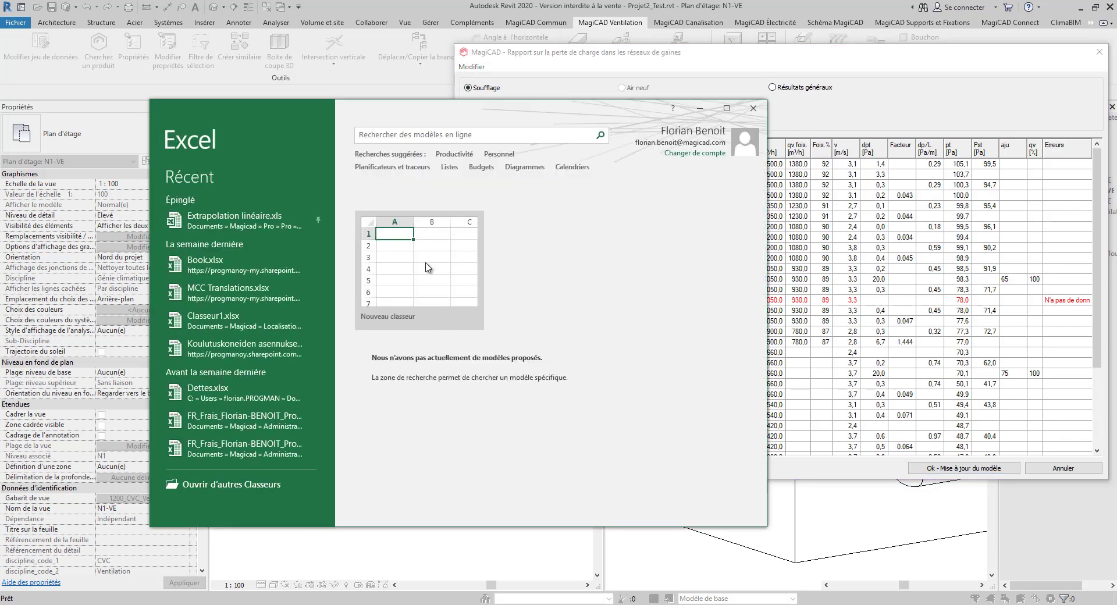
pyautogui.click(384, 262)
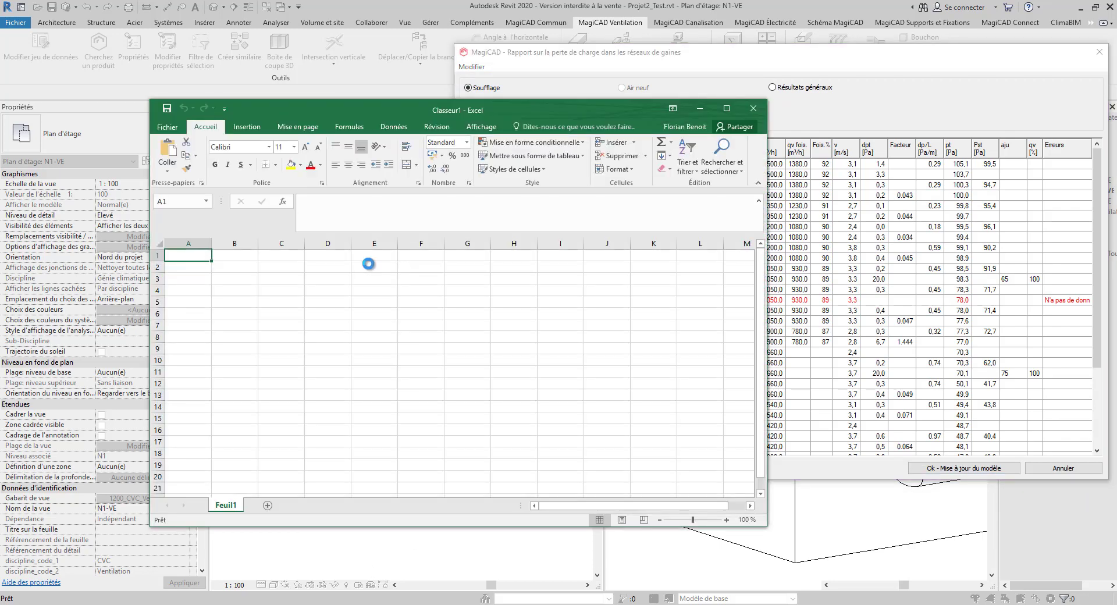
pyautogui.hotkey('ctrl', 'v')
# - Enlarge the Excel window and review the rows and columns of the pasted pressure-drop report
pyautogui.click(479, 325)
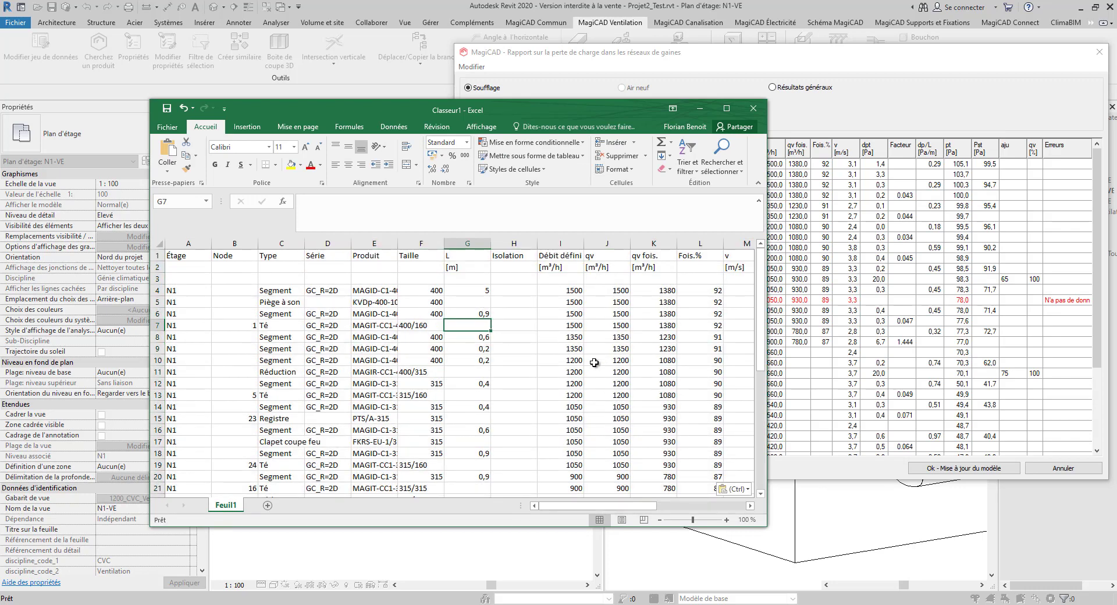
pyautogui.scroll(-8, 587, 363)
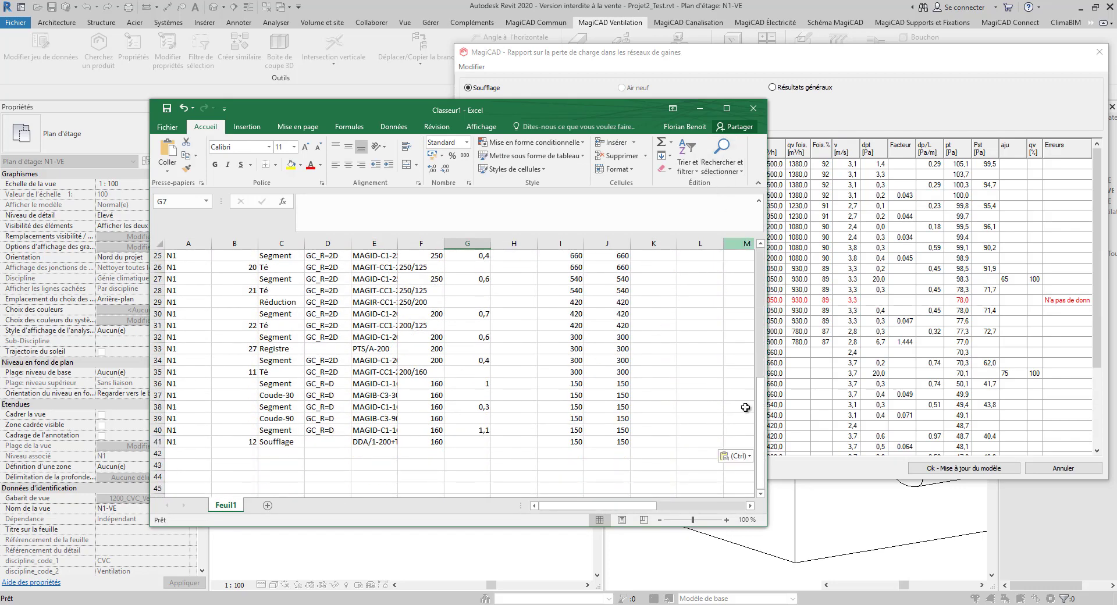
pyautogui.moveTo(766, 526); pyautogui.dragTo(1046, 603)
pyautogui.scroll(3, 868, 489)
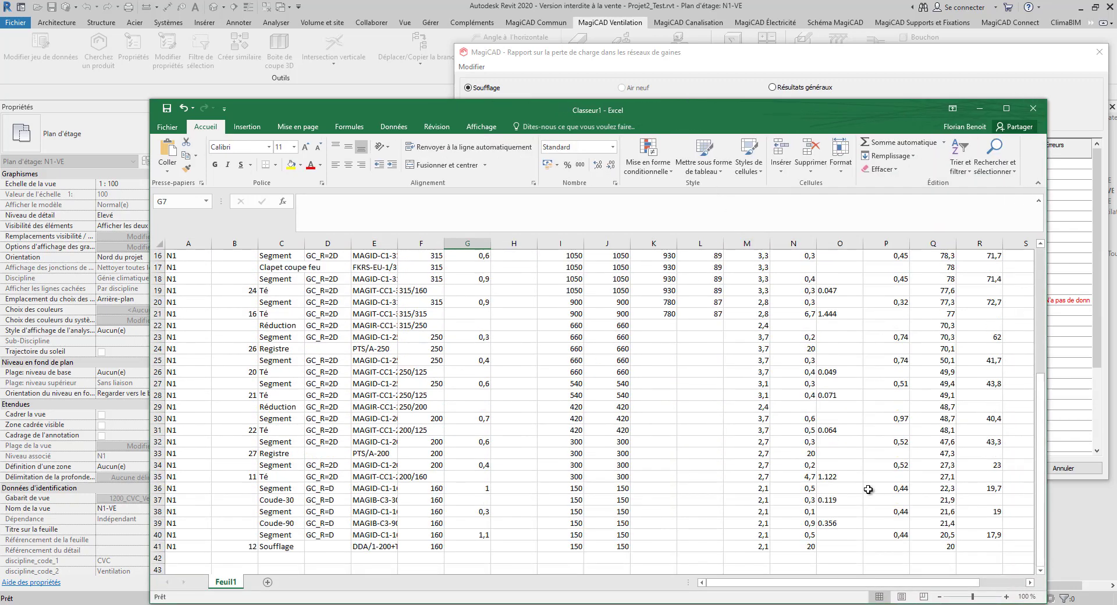
# - Check the airflow columns in the first rows of the Excel report and switch back to the MagiCAD pressure-drop report
pyautogui.scroll(5, 869, 490)
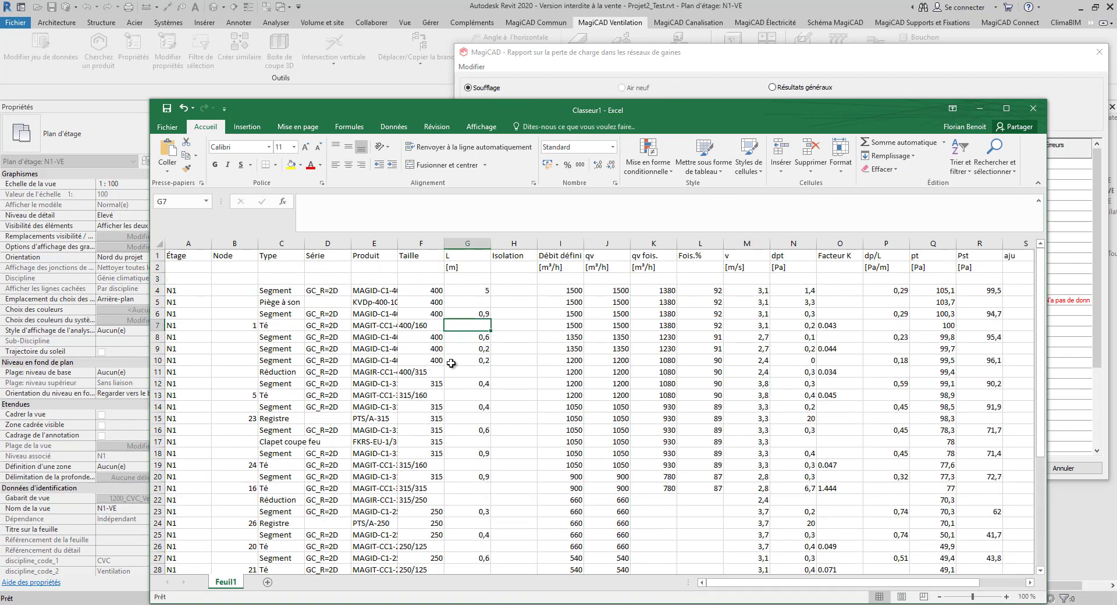
pyautogui.click(674, 326)
pyautogui.click(627, 325)
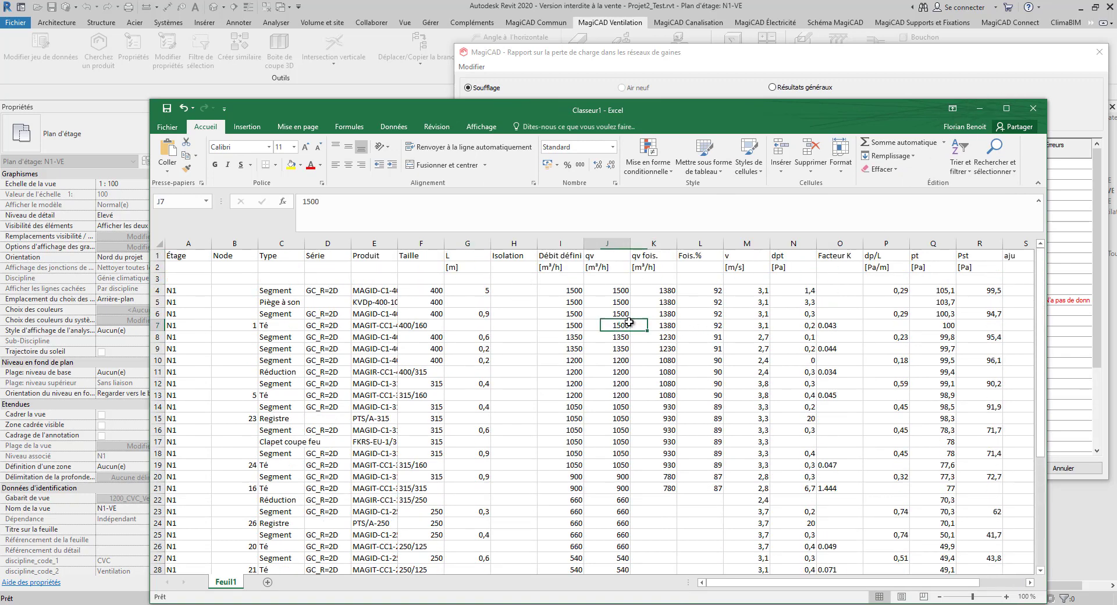
pyautogui.click(979, 108)
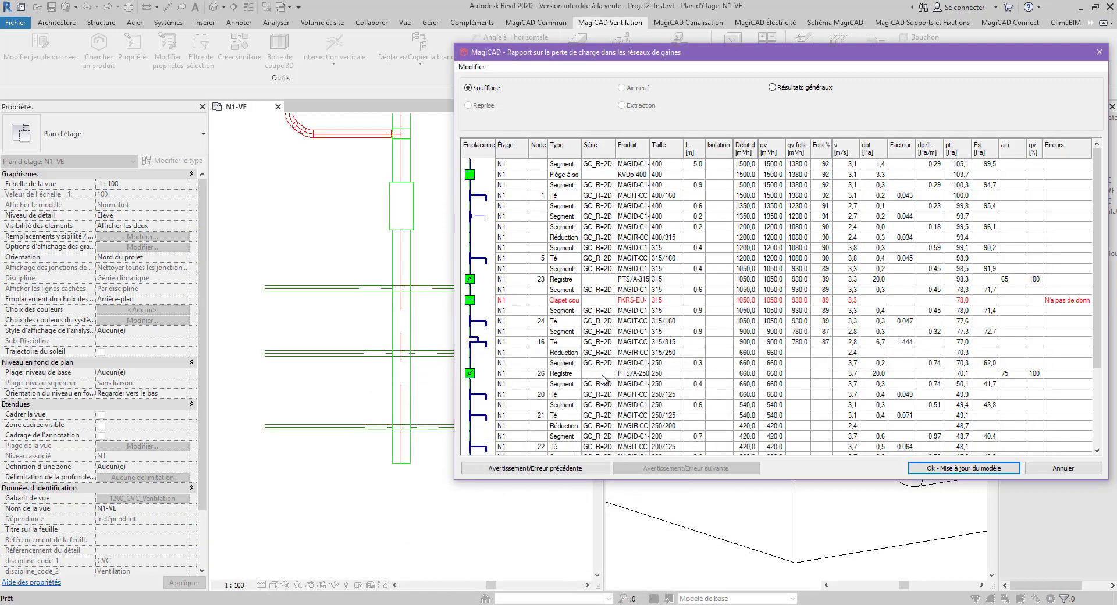
# - View the product diagram and properties of the PTS/A-200 damper at node 27 in the pressure-drop report
pyautogui.scroll(-1, 604, 380)
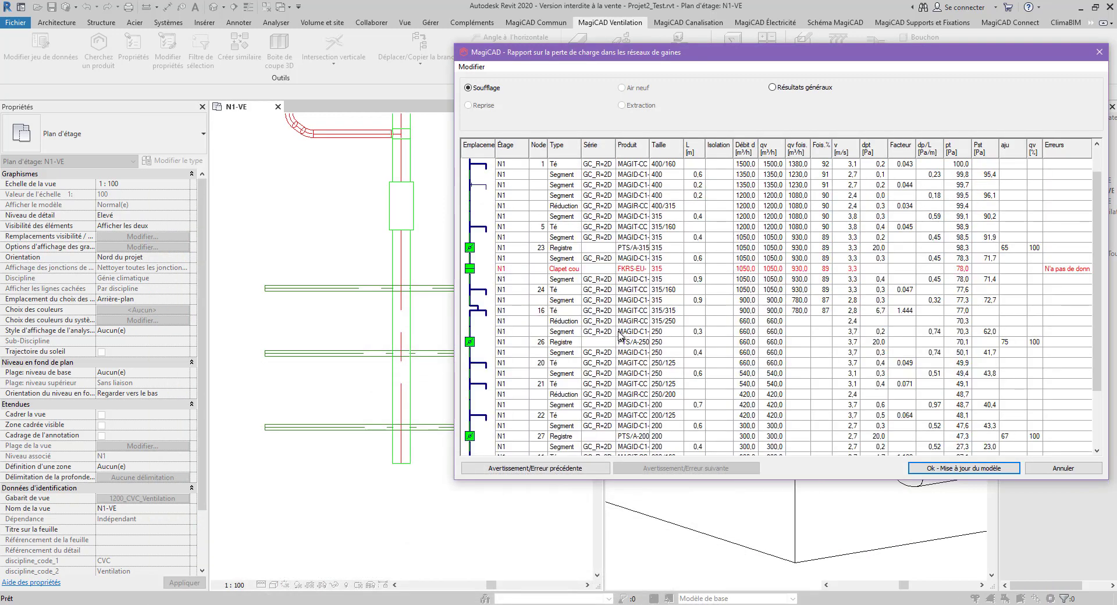
pyautogui.scroll(-3, 635, 374)
pyautogui.rightClick(640, 362)
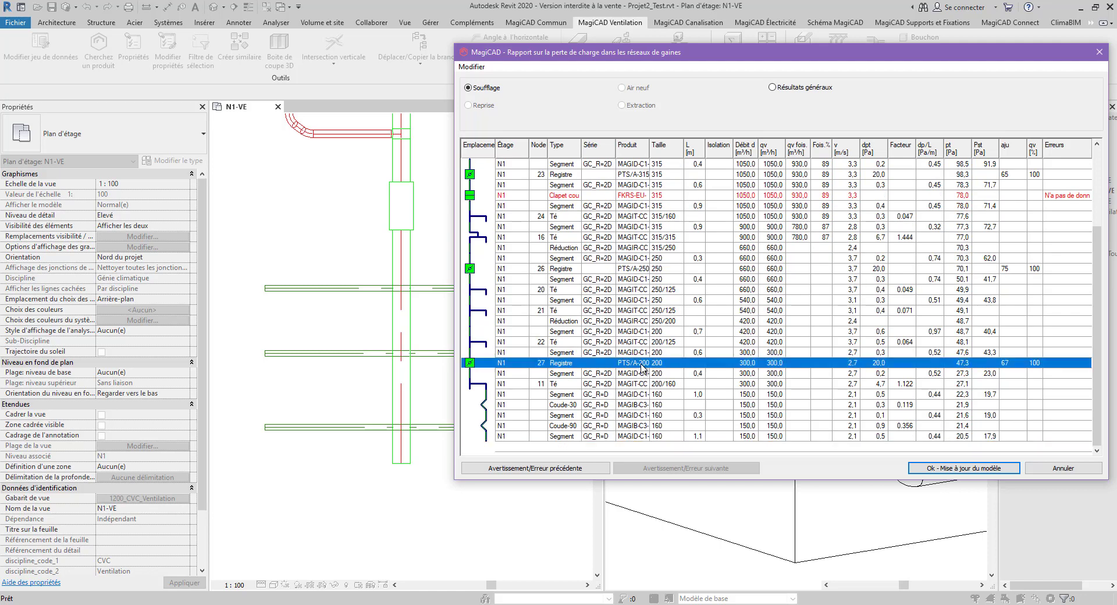
pyautogui.click(704, 392)
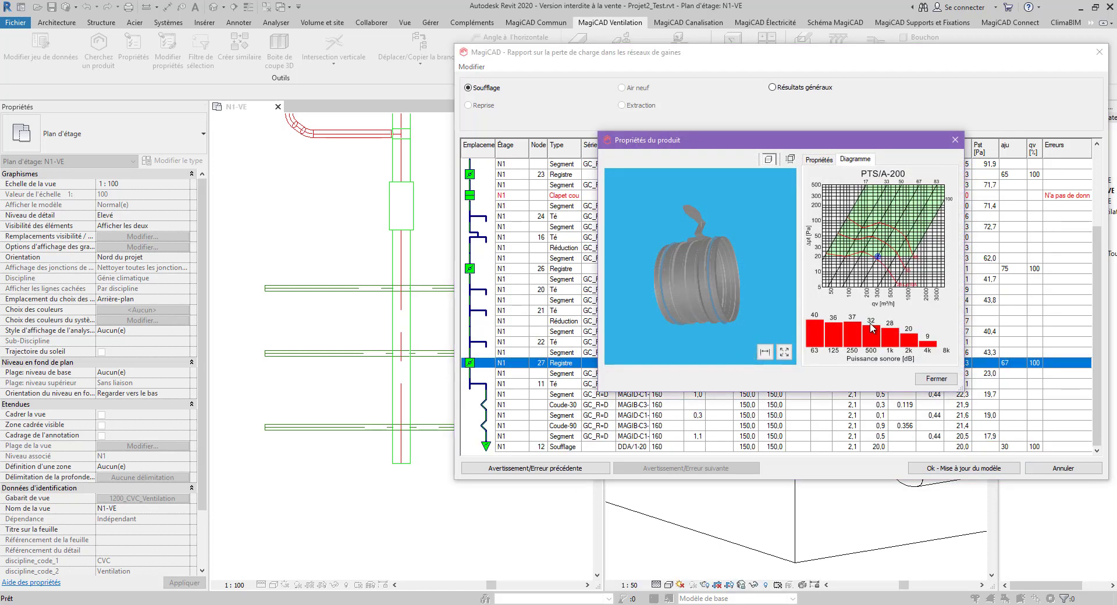
pyautogui.click(822, 163)
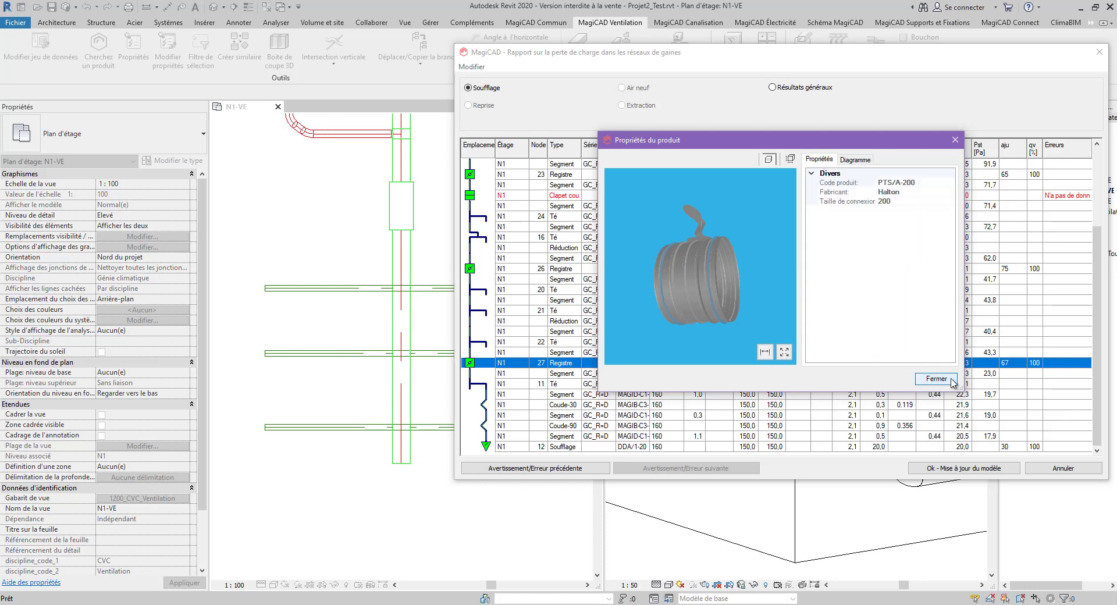
pyautogui.click(936, 379)
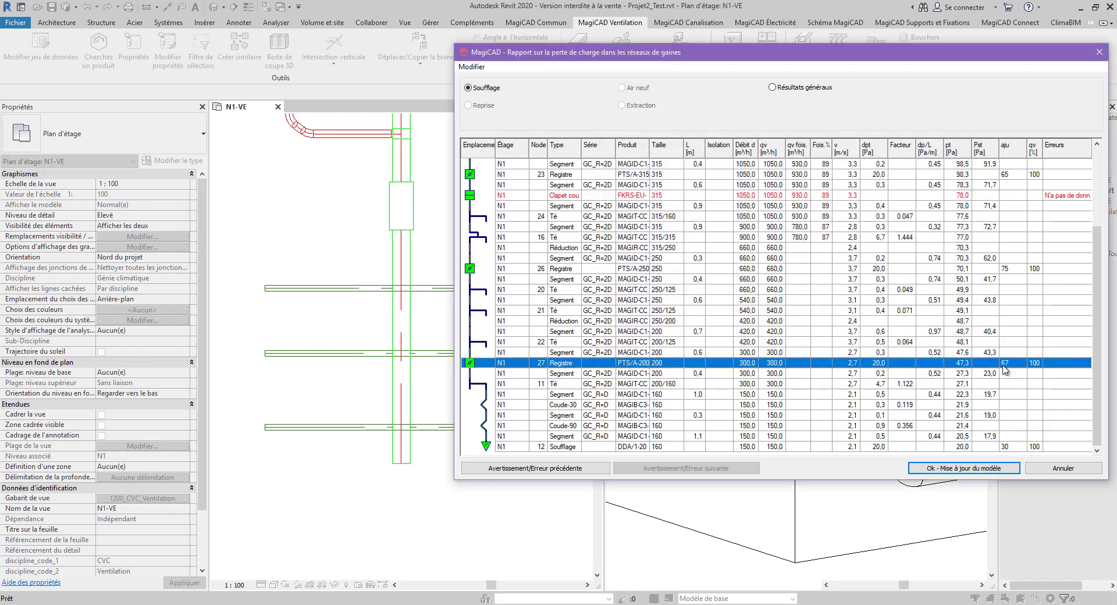
# - Return to the start of the pressure-drop report and update the model with its results
pyautogui.scroll(3, 1005, 368)
pyautogui.scroll(1, 1007, 286)
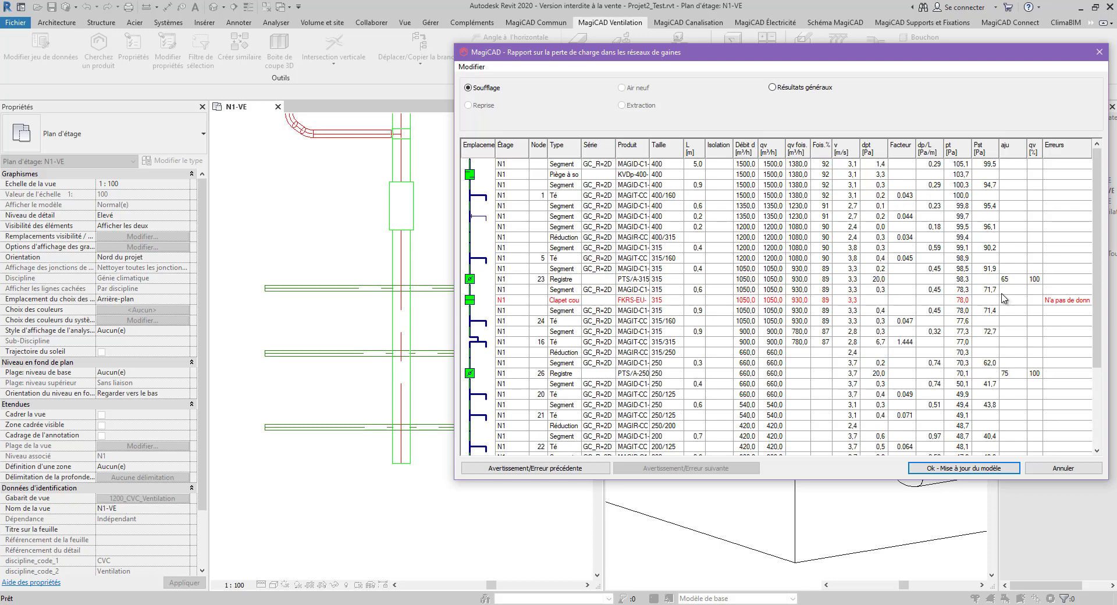
pyautogui.click(949, 471)
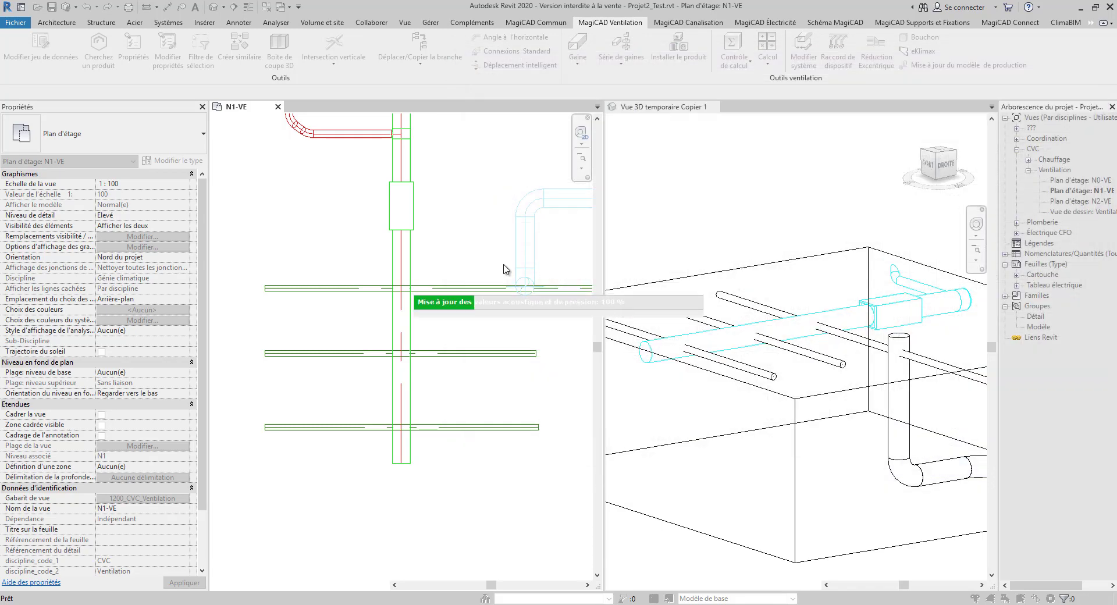
# - Inspect the main supply duct's MagiCAD airflow, pressure and velocity parameters in its properties
pyautogui.click(416, 254)
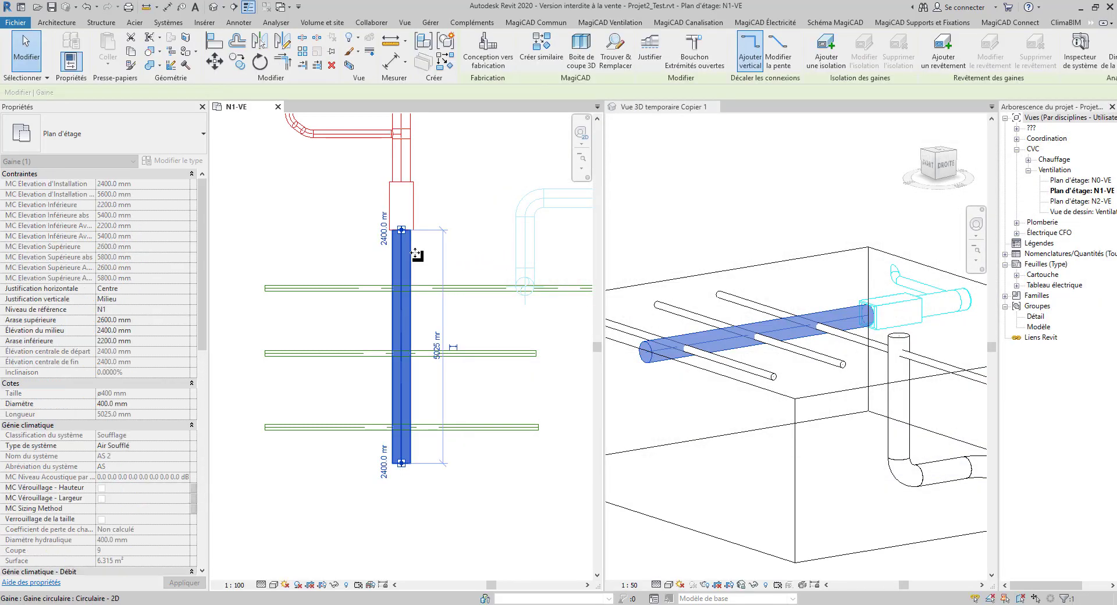
pyautogui.moveTo(202, 324); pyautogui.dragTo(202, 477)
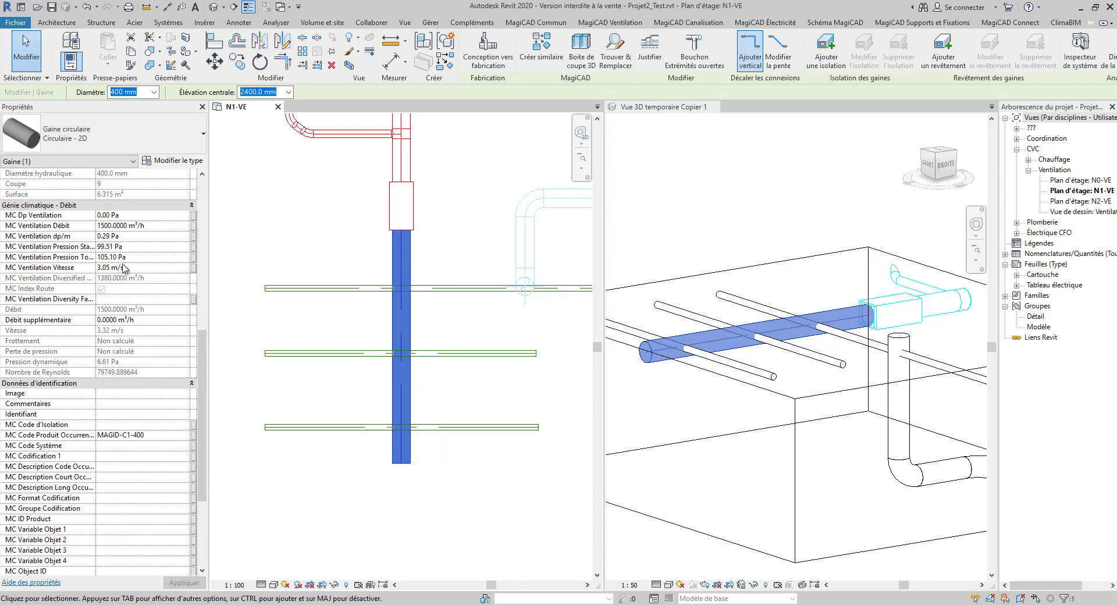
pyautogui.click(486, 170)
# - Run the balancing calculation from the main supply duct on the whole network, balanced to minimum pressure with the most unfavourable section highlighted
pyautogui.scroll(-2, 500, 181)
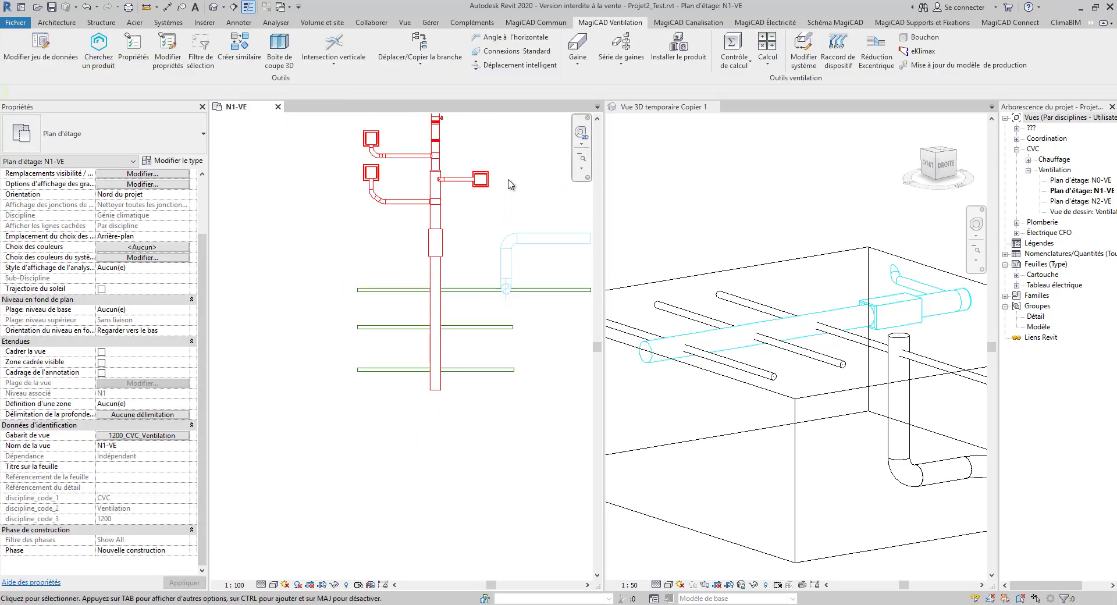
pyautogui.moveTo(474, 355); pyautogui.dragTo(457, 485, button='middle')
pyautogui.click(768, 63)
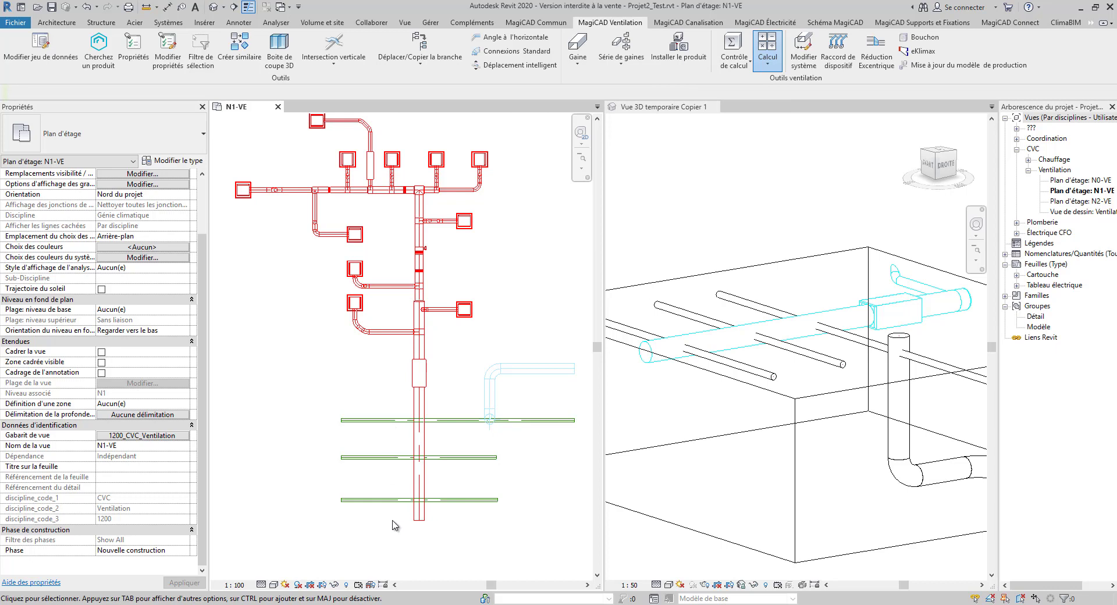
pyautogui.click(416, 520)
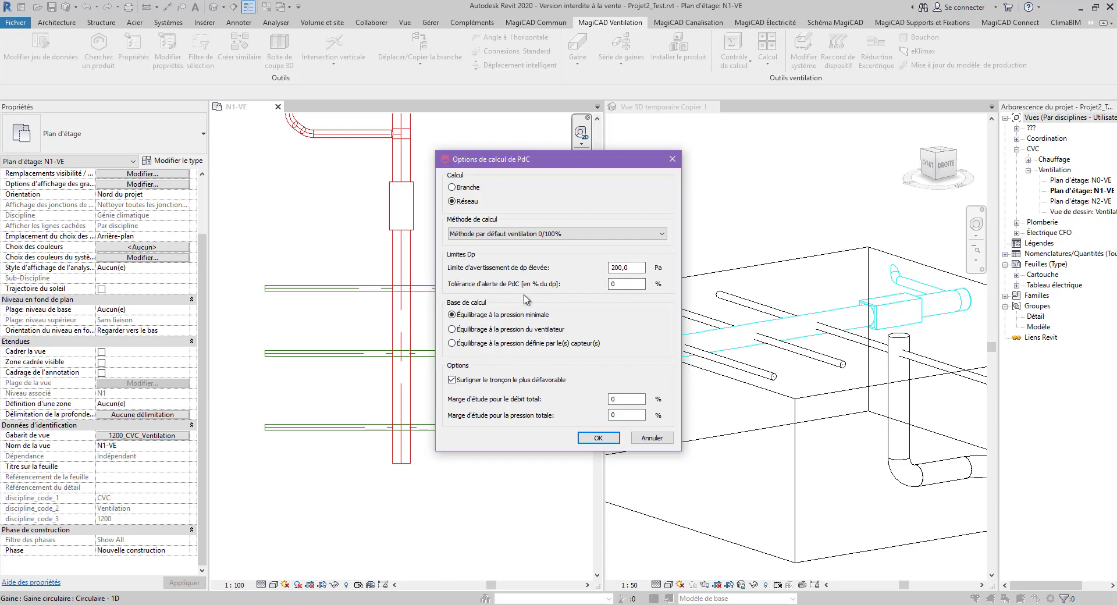
pyautogui.click(598, 437)
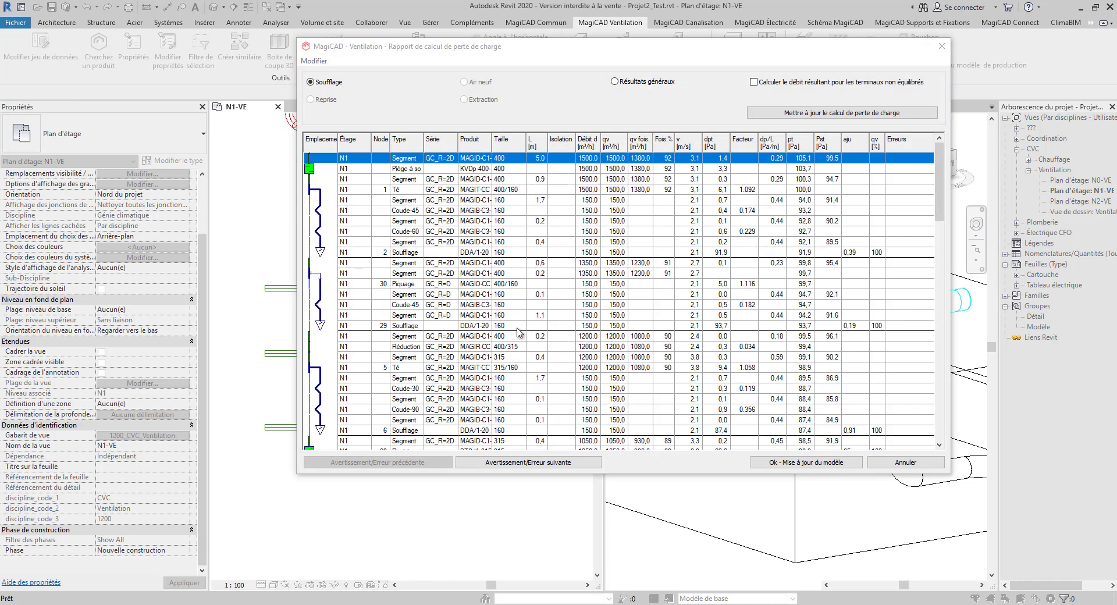
# - Review the calculation report down to the last supply diffusers, checking the adjustment values and the unbalanced terminals
pyautogui.scroll(-8, 518, 334)
pyautogui.scroll(-3, 363, 332)
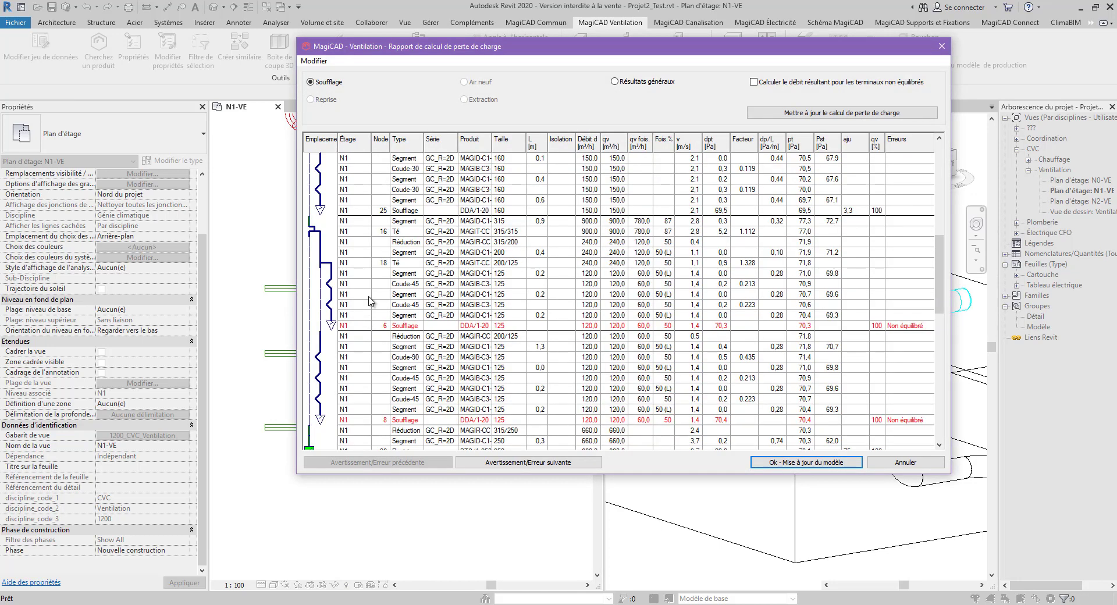
pyautogui.scroll(-3, 370, 301)
pyautogui.scroll(-2, 372, 302)
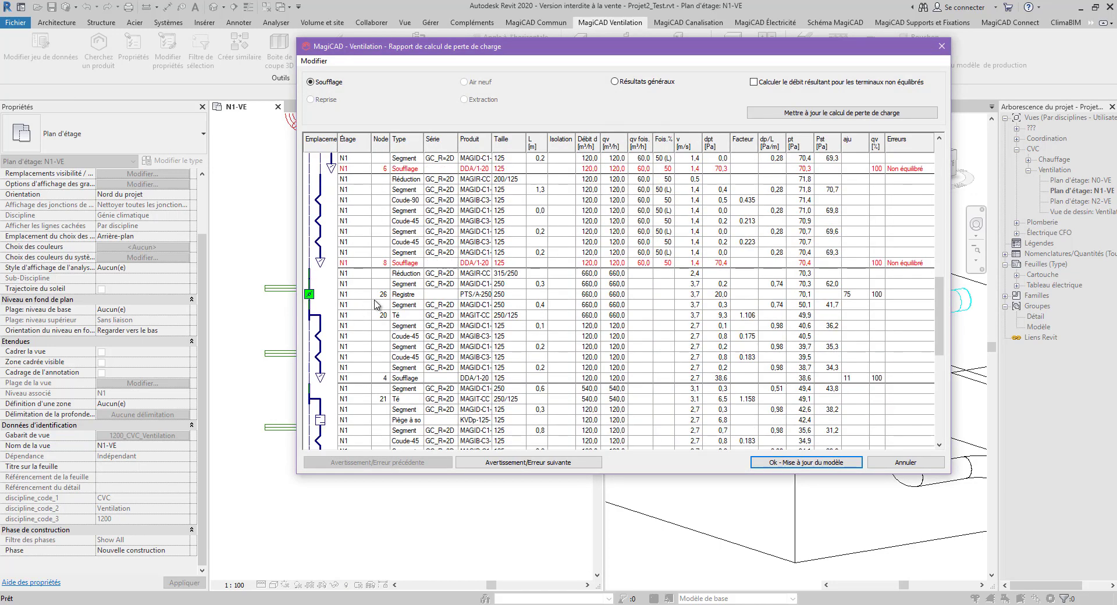
pyautogui.scroll(-10, 359, 316)
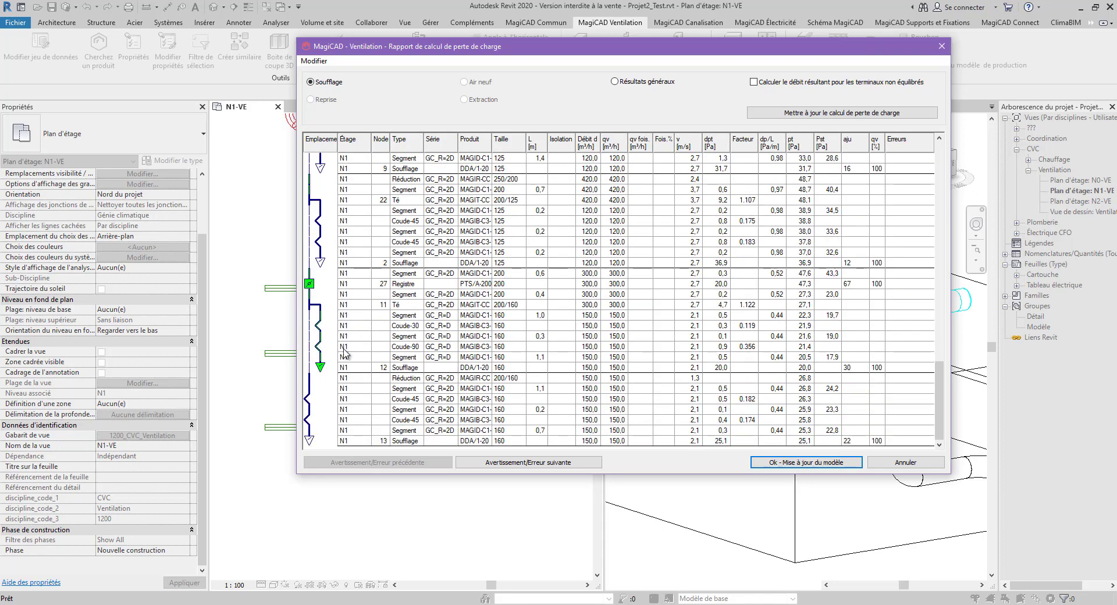
pyautogui.click(403, 376)
pyautogui.click(454, 369)
# - Locate the unbalanced supply diffuser at node 8 and view its product properties diagram
pyautogui.scroll(4, 576, 368)
pyautogui.scroll(5, 579, 371)
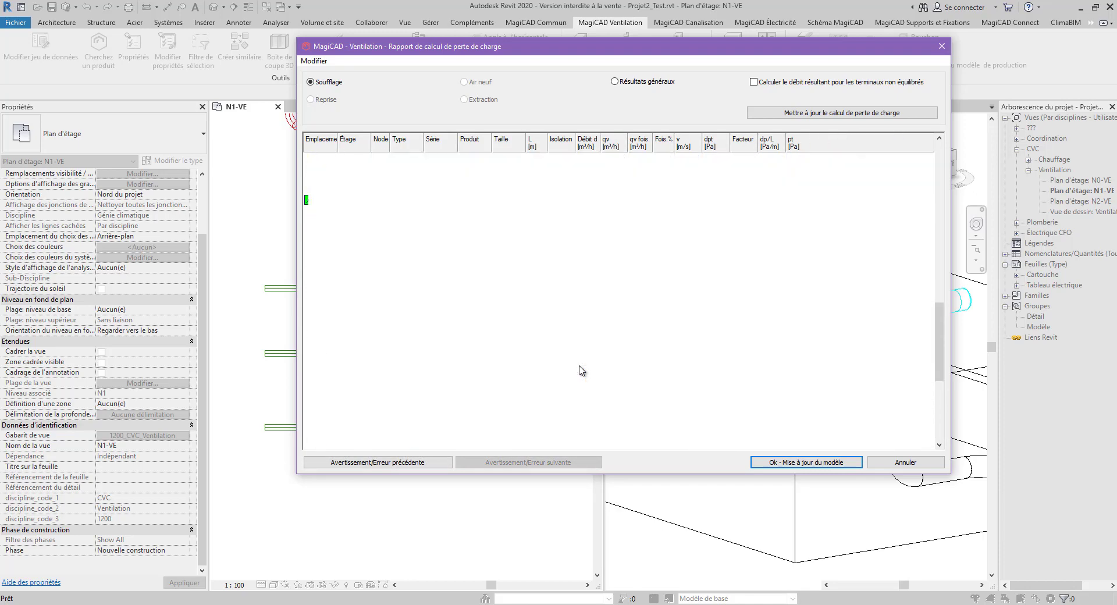
pyautogui.click(681, 233)
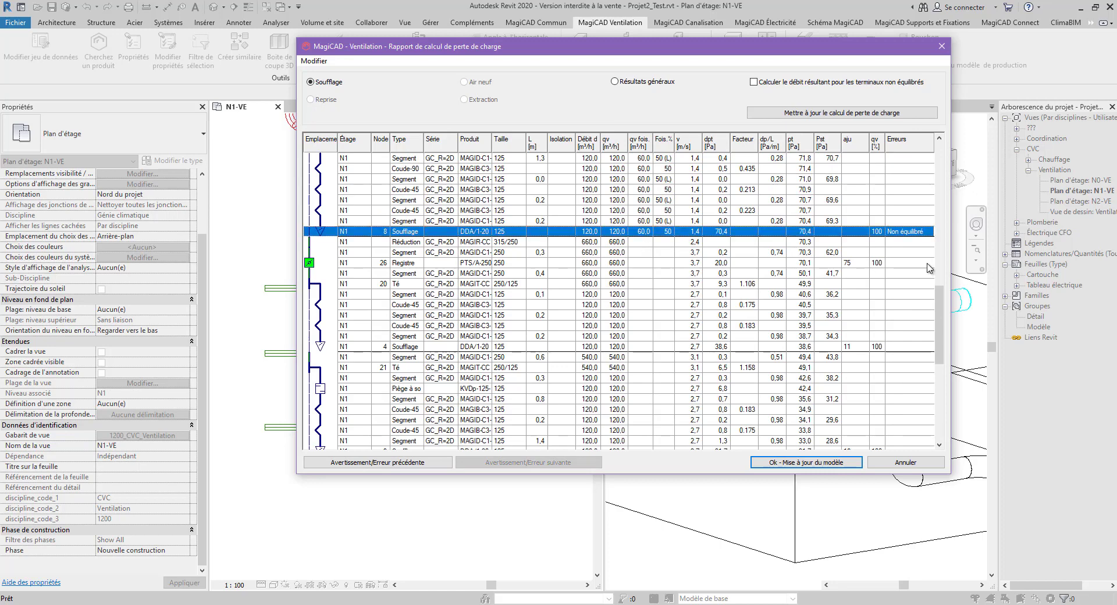
pyautogui.rightClick(910, 238)
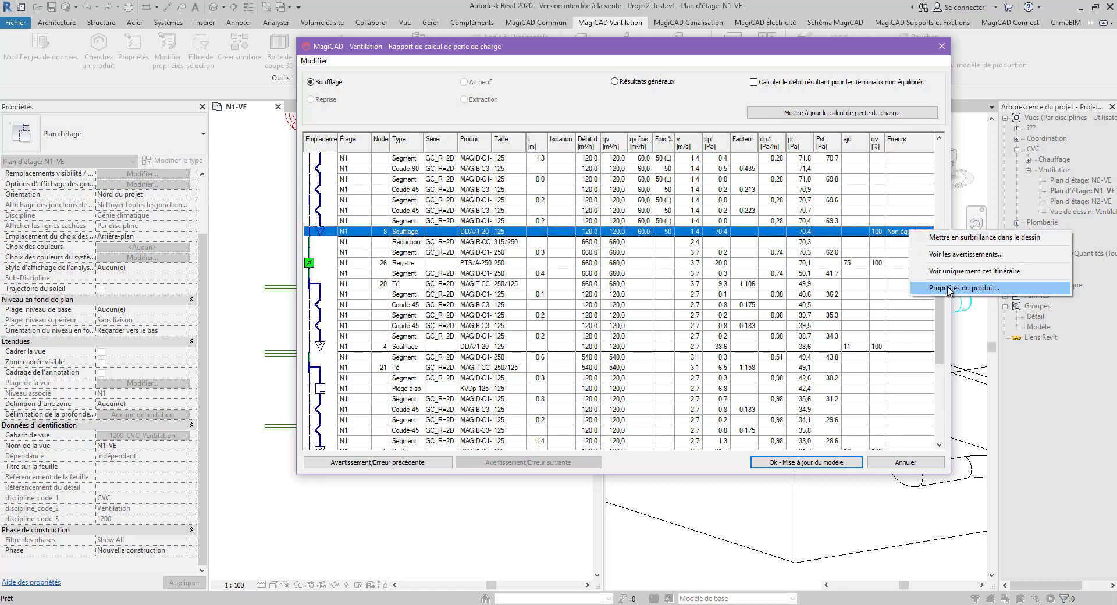
pyautogui.click(985, 289)
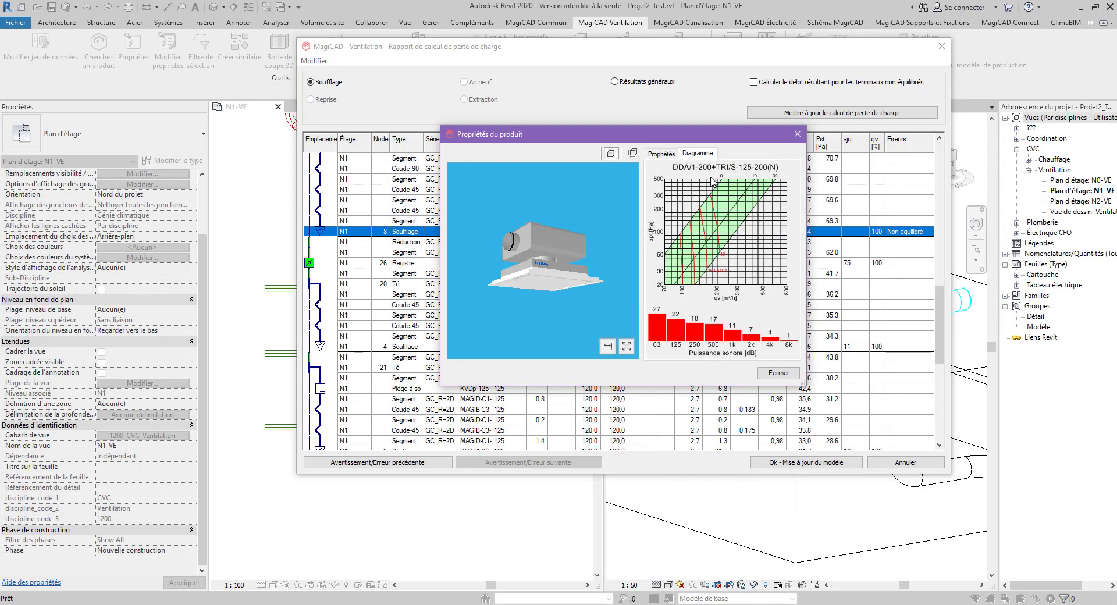
pyautogui.click(780, 372)
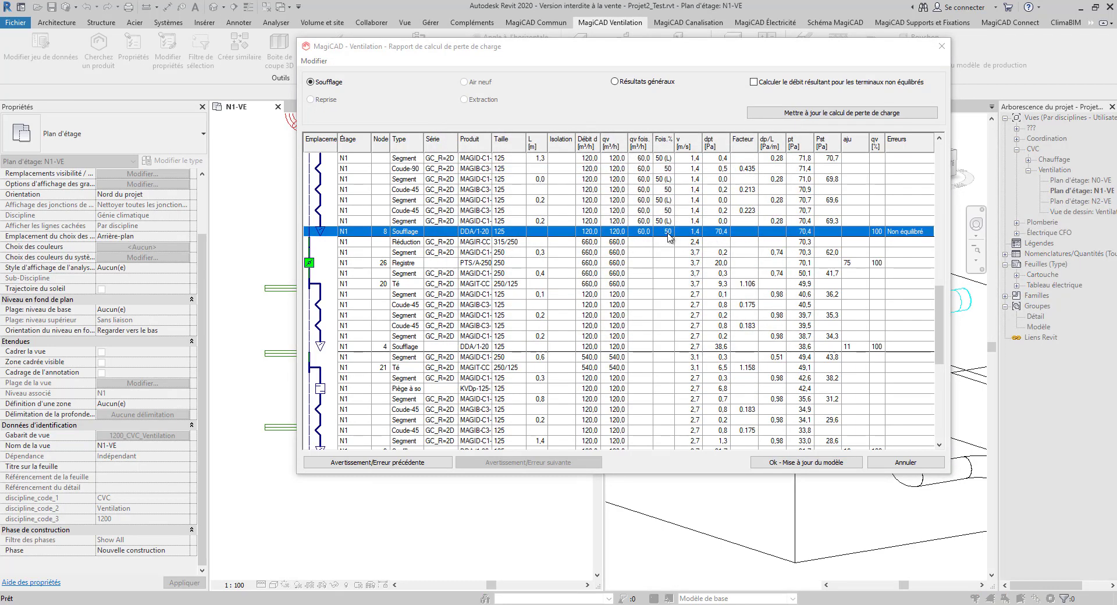
# - Recalculate the pressure drops with the resulting airflow computed for unbalanced terminals, and update the model with the results
pyautogui.scroll(5, 591, 281)
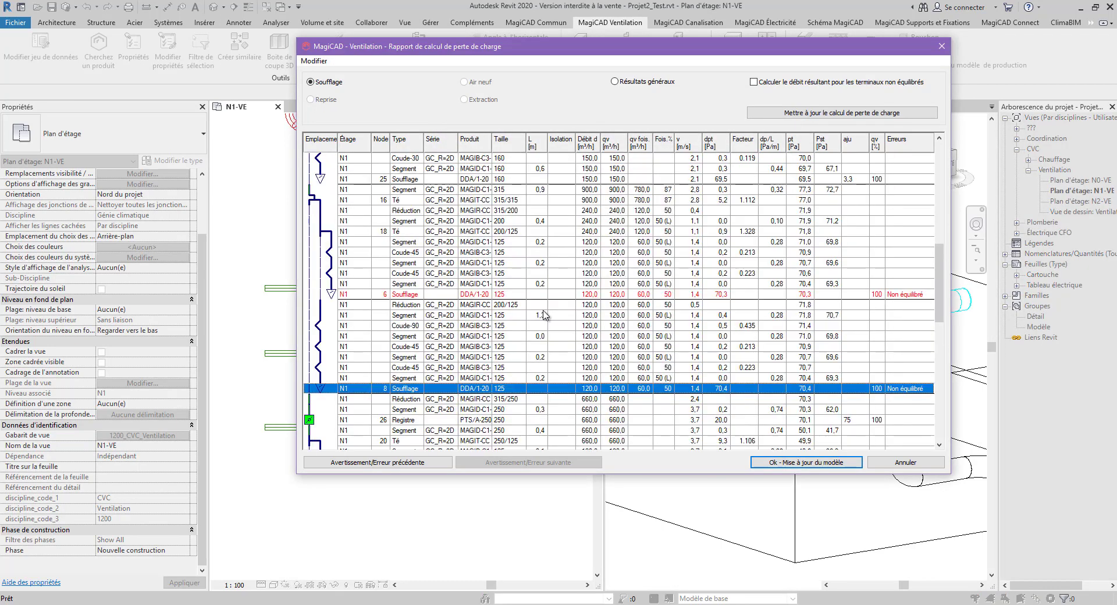
pyautogui.click(624, 295)
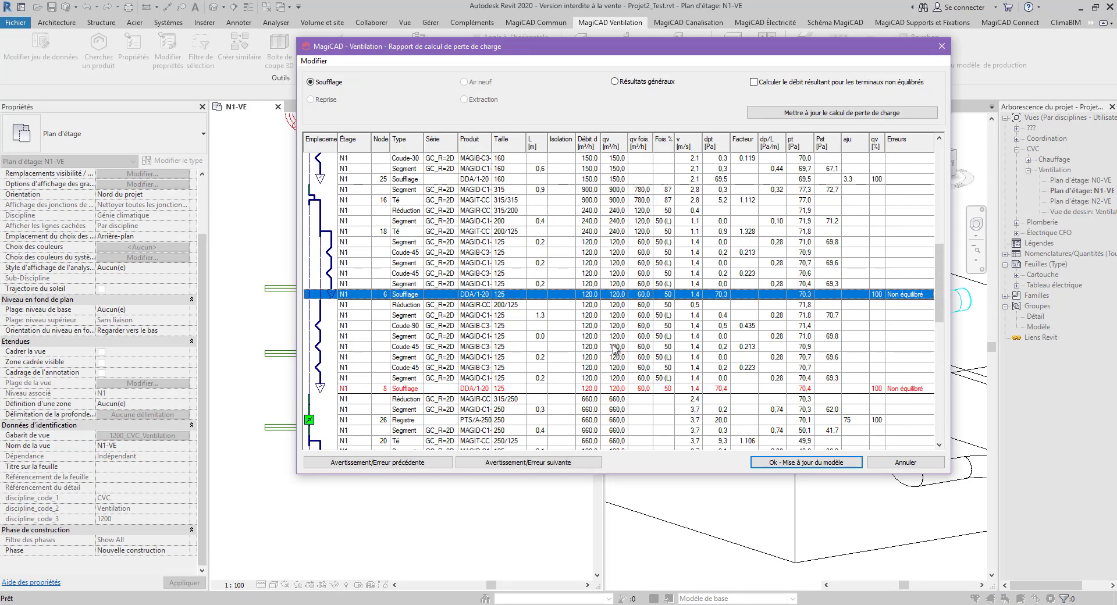
pyautogui.click(754, 82)
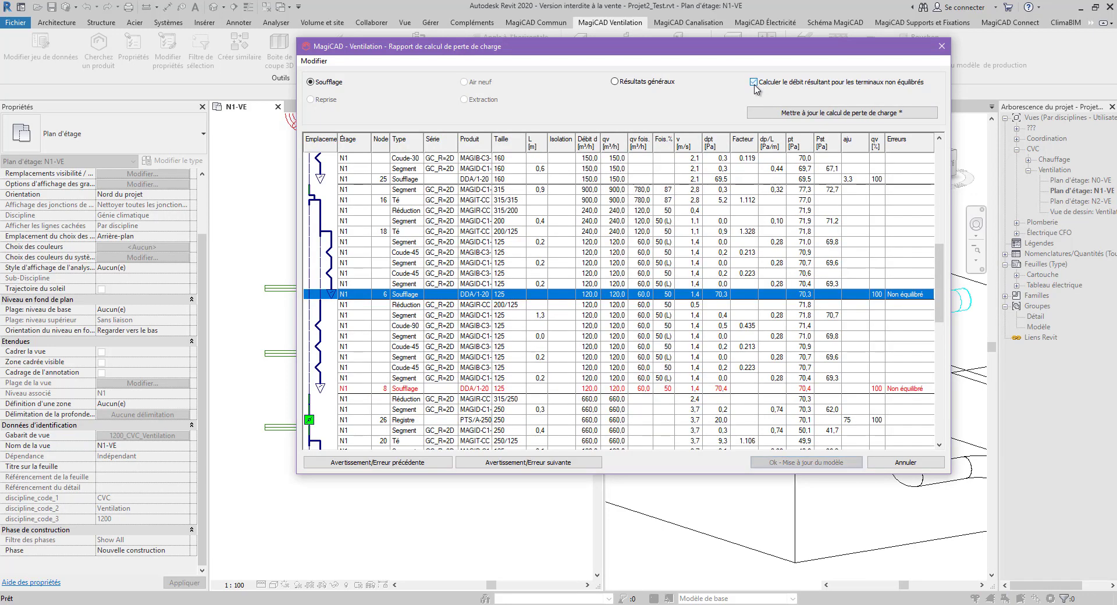
pyautogui.click(813, 113)
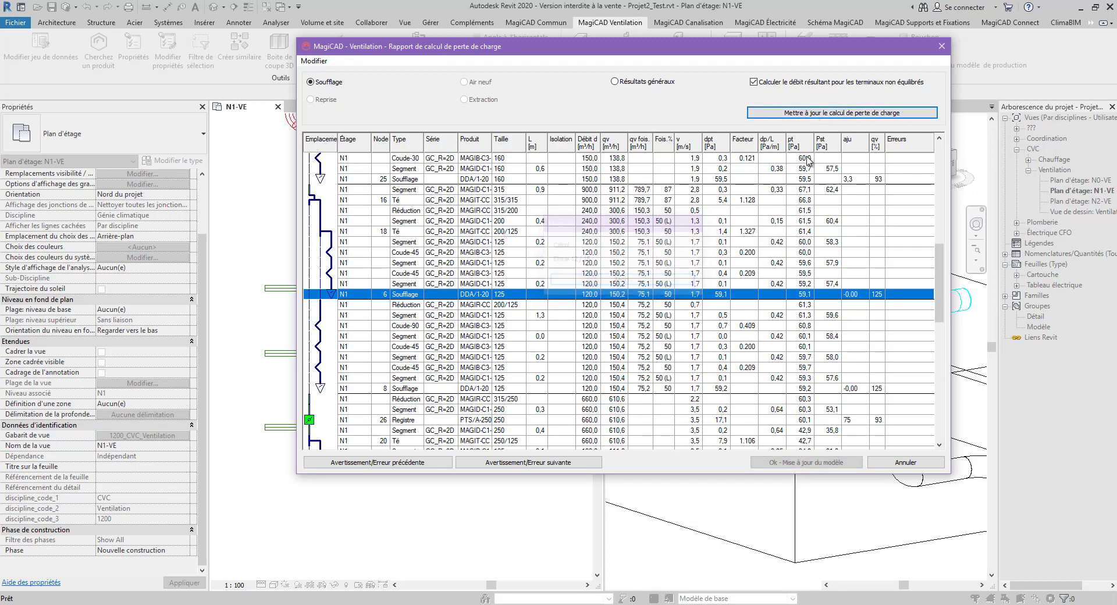
pyautogui.click(879, 389)
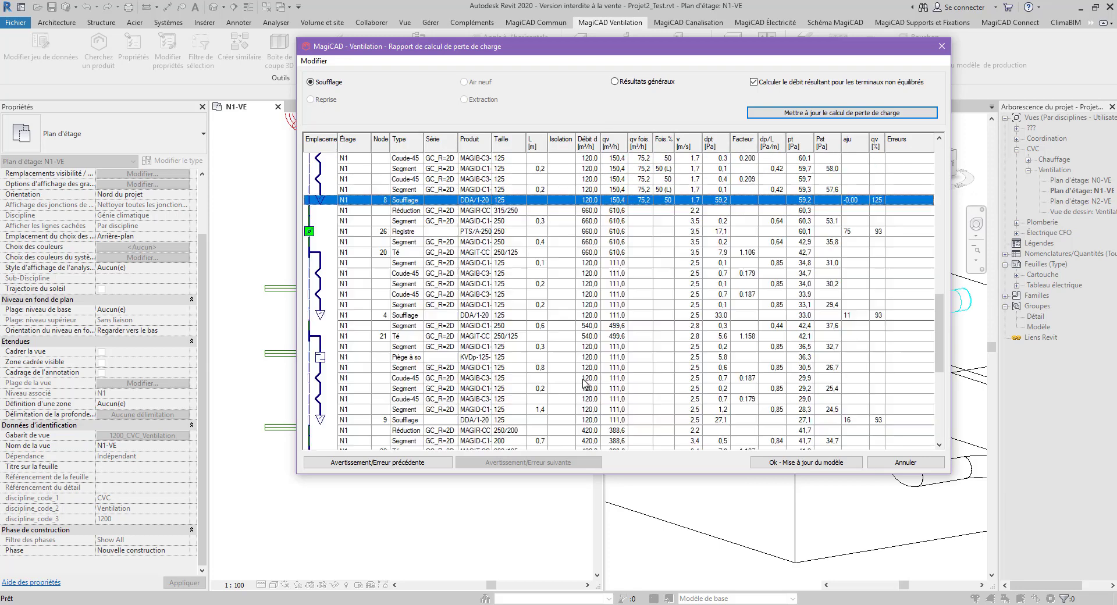
pyautogui.click(806, 462)
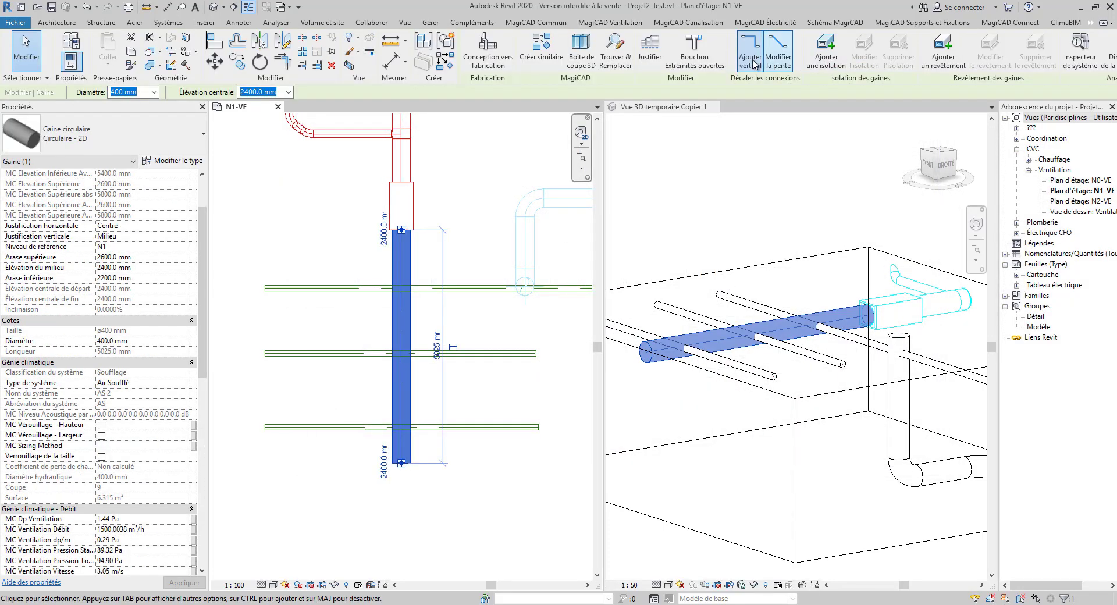
# - Run Analyse étendu du débit on the main supply duct's network, balanced to minimum pressure, and review the simulated diffuser airflows
pyautogui.click(614, 22)
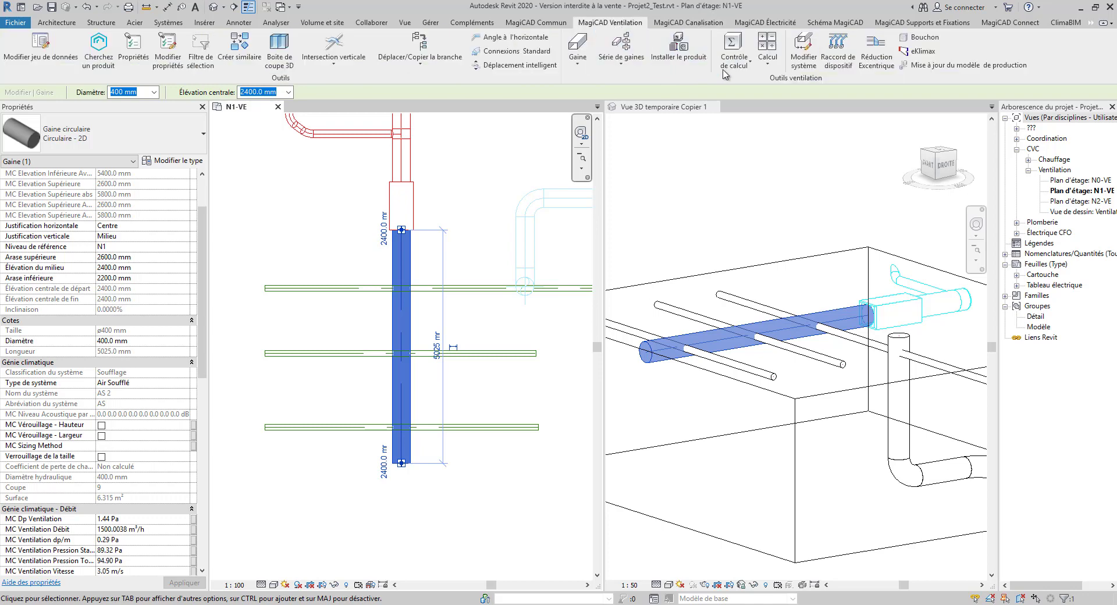
pyautogui.click(768, 60)
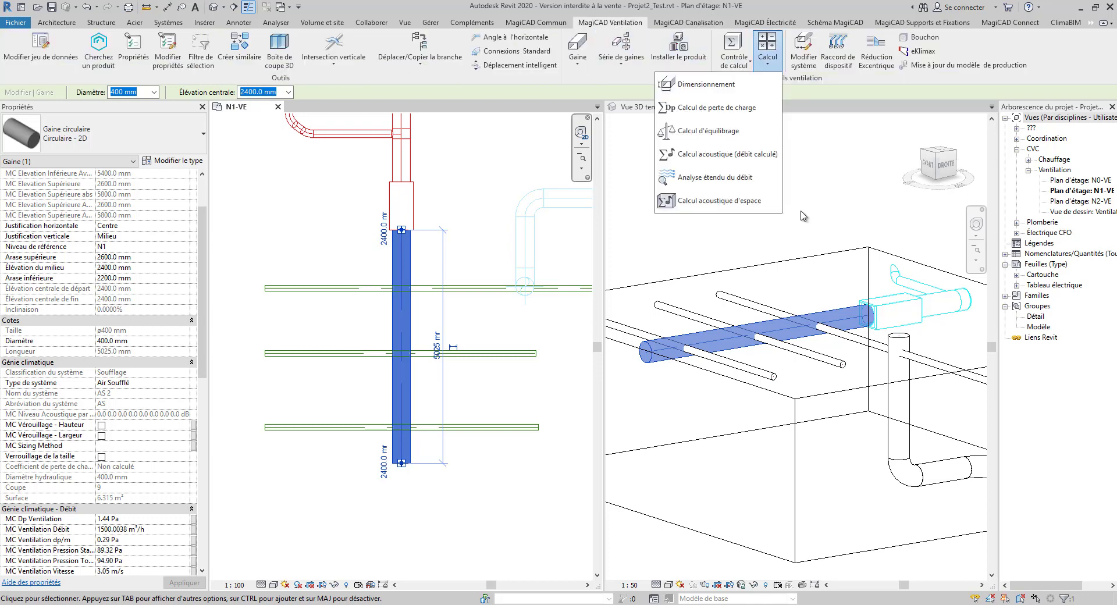
pyautogui.click(734, 178)
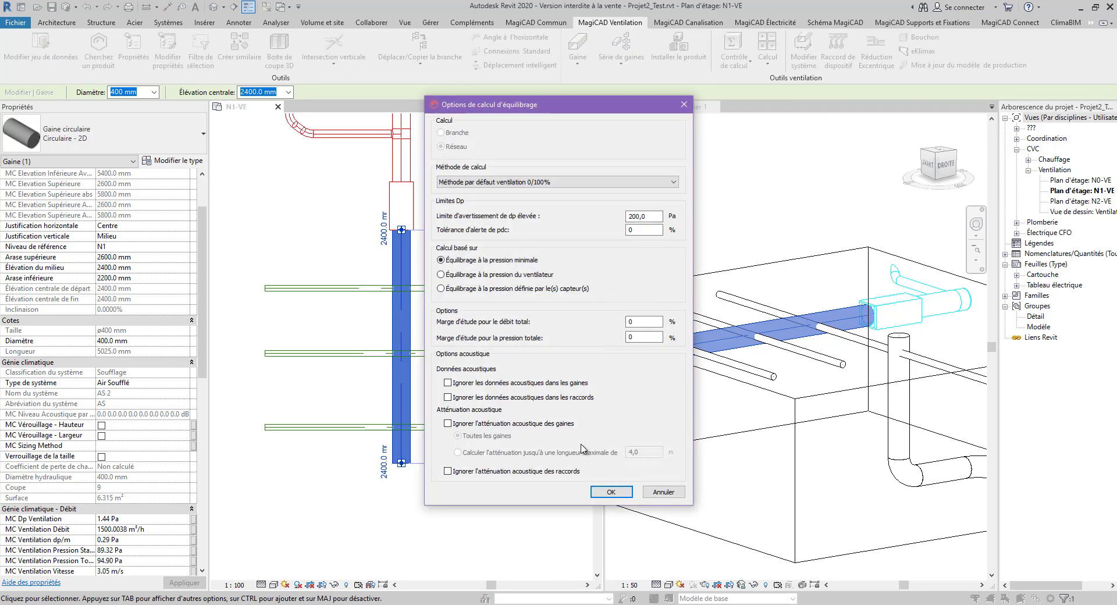
pyautogui.click(611, 492)
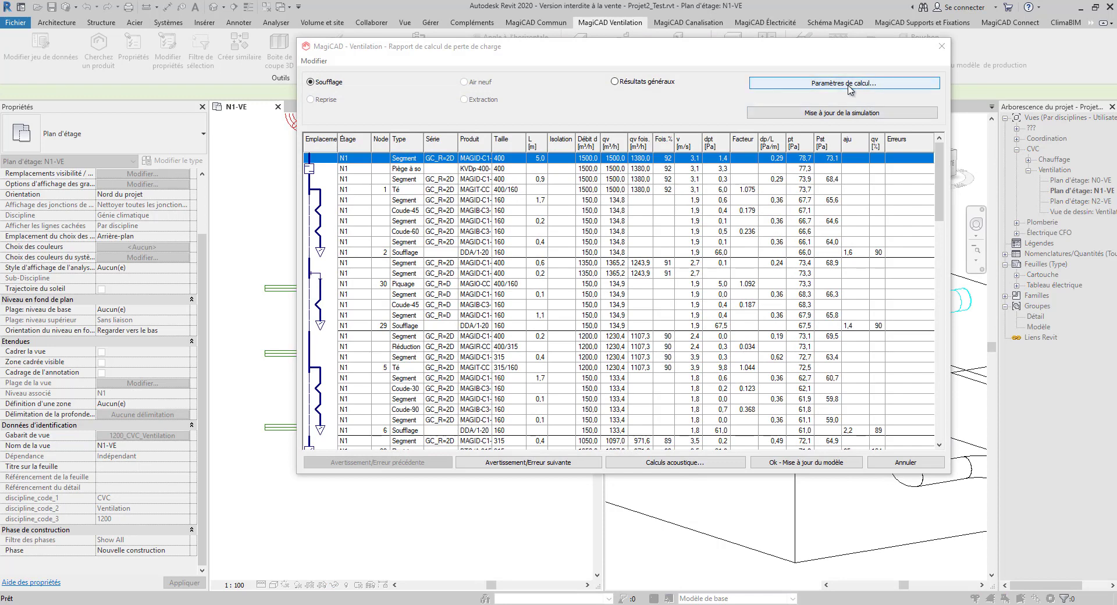
pyautogui.scroll(-14, 608, 349)
pyautogui.scroll(-2, 610, 353)
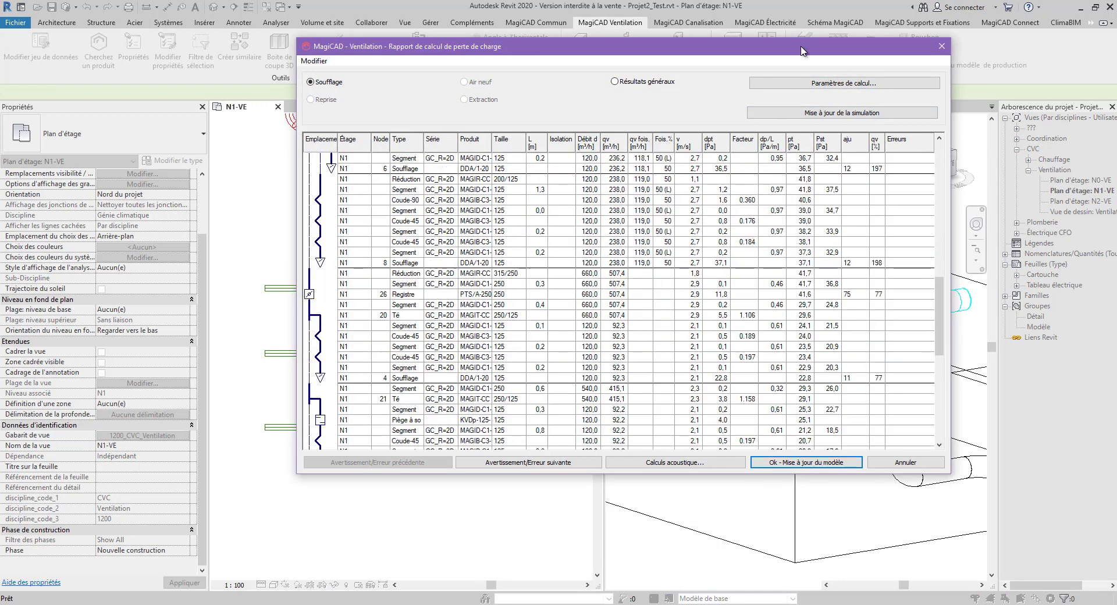
# - Look through the pressure analysis parameters, trying the unlocked-damper adjustment, opening all unlocked dampers and minimum pressure at a given airflow, without applying them
pyautogui.click(843, 84)
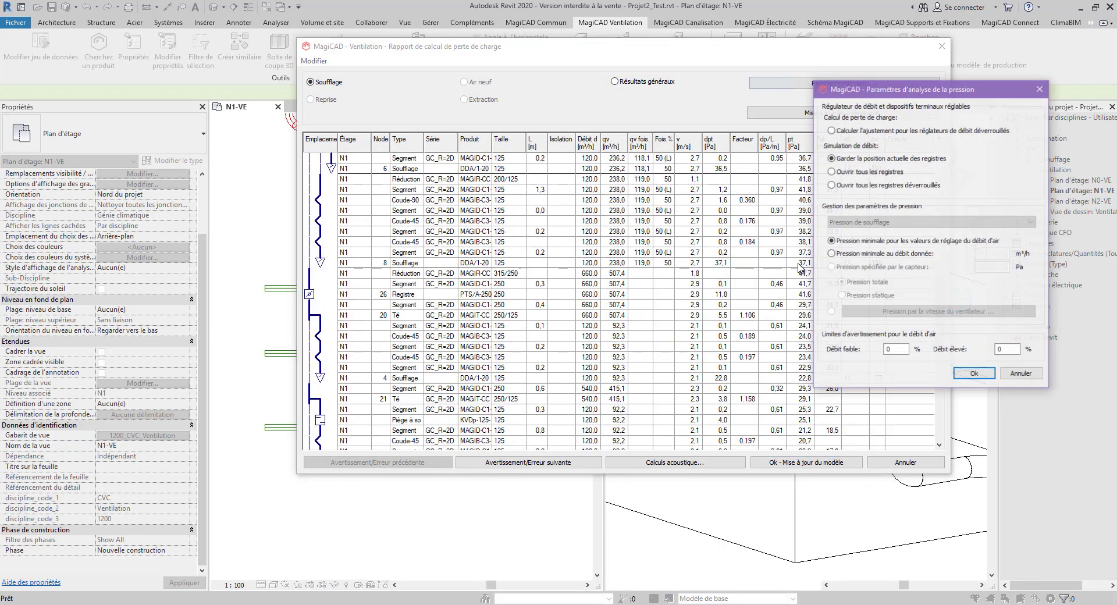
pyautogui.click(941, 131)
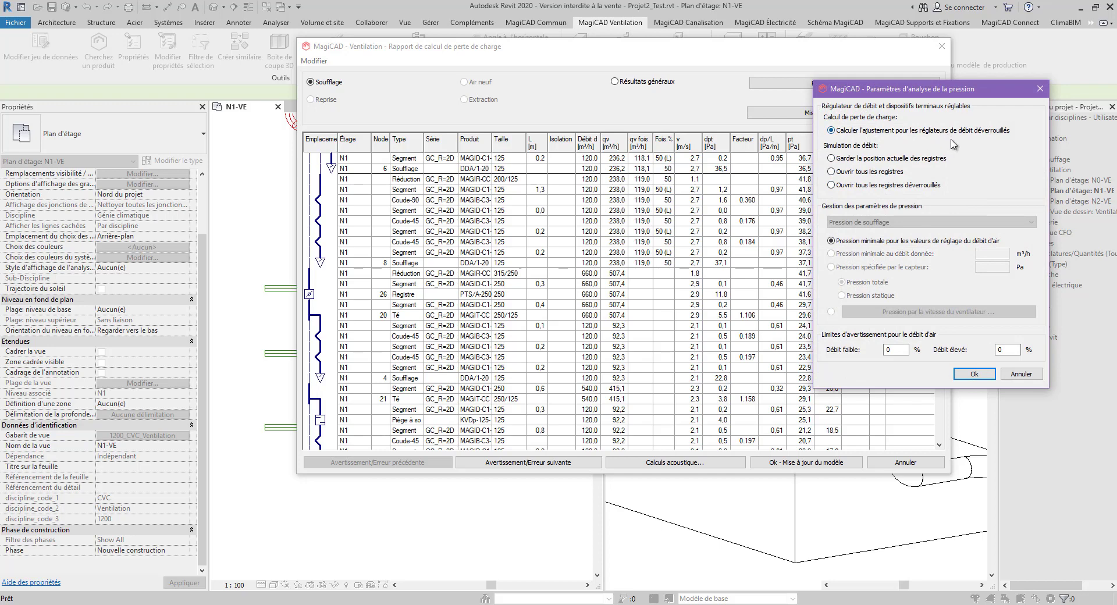
pyautogui.click(889, 173)
pyautogui.click(912, 260)
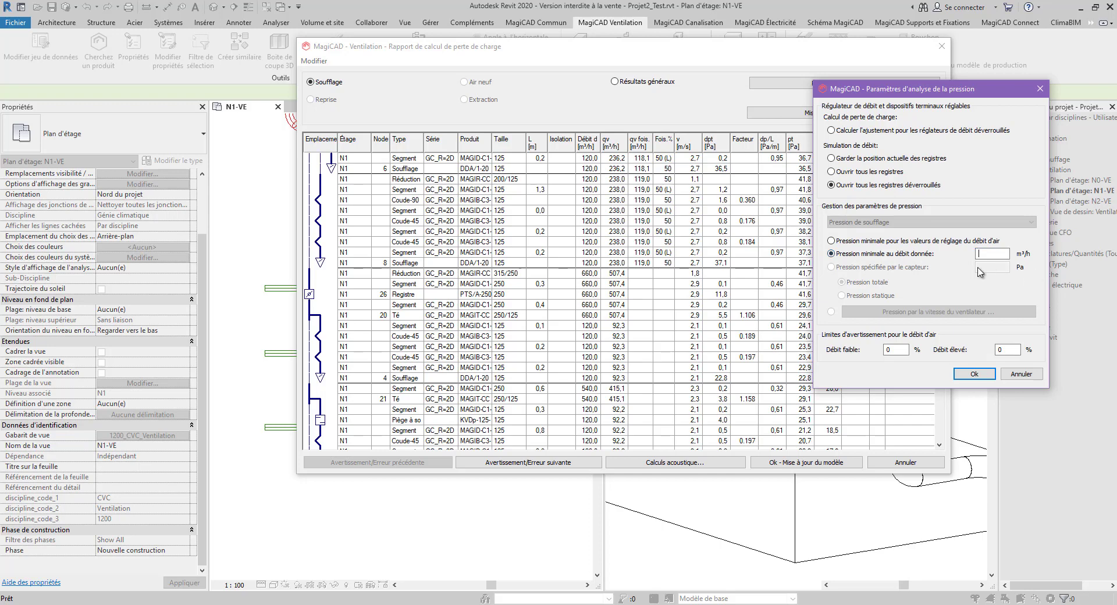
pyautogui.click(1019, 375)
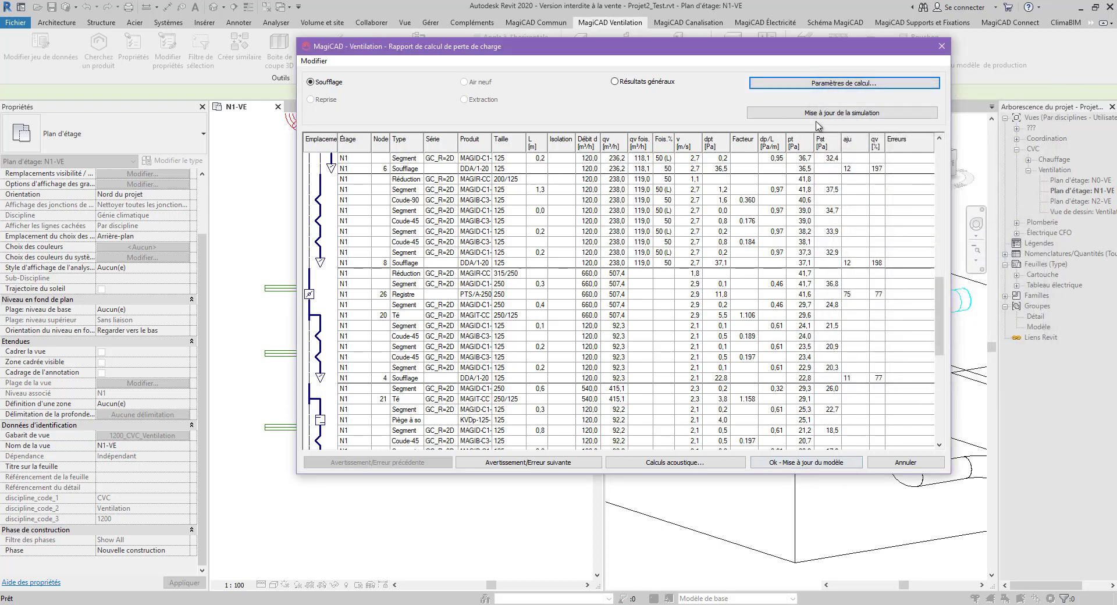
# - View the acoustic calculation report of the supply network and its print and copy options, then close it without updating the model
pyautogui.click(719, 464)
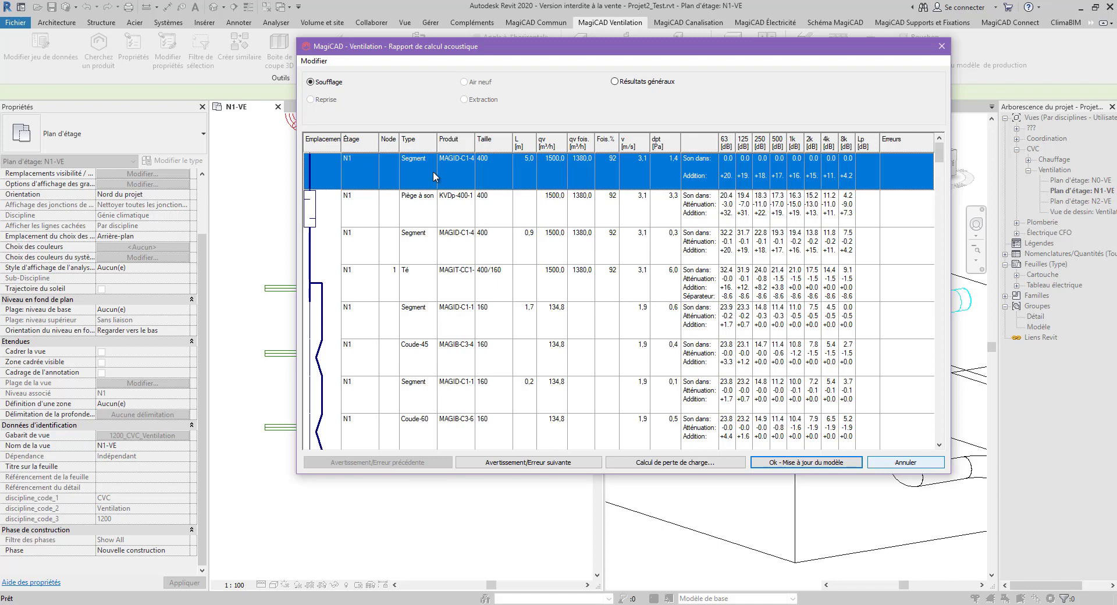
pyautogui.click(312, 61)
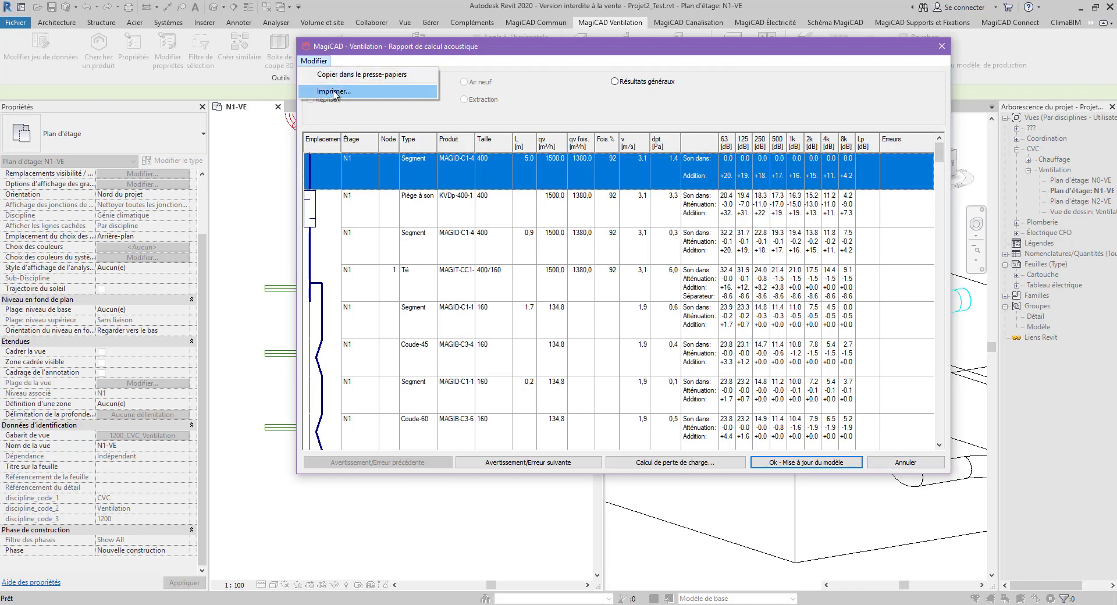
pyautogui.click(905, 463)
pyautogui.click(906, 462)
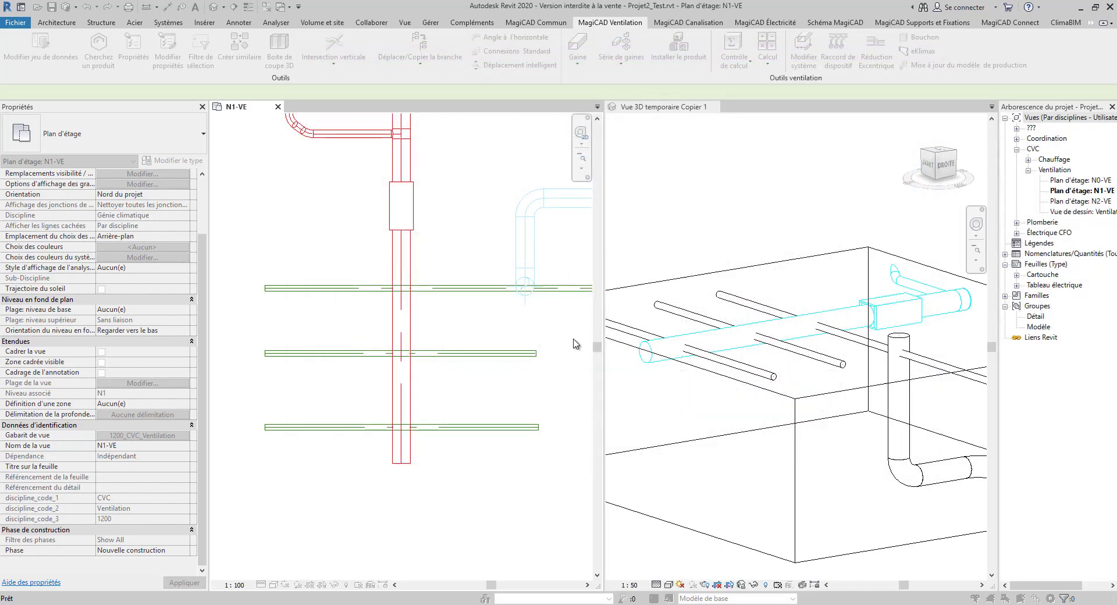
pyautogui.scroll(-1, 471, 339)
pyautogui.moveTo(460, 376); pyautogui.dragTo(385, 477, button='middle')
pyautogui.scroll(1, 394, 339)
pyautogui.moveTo(394, 344); pyautogui.dragTo(504, 386, button='middle')
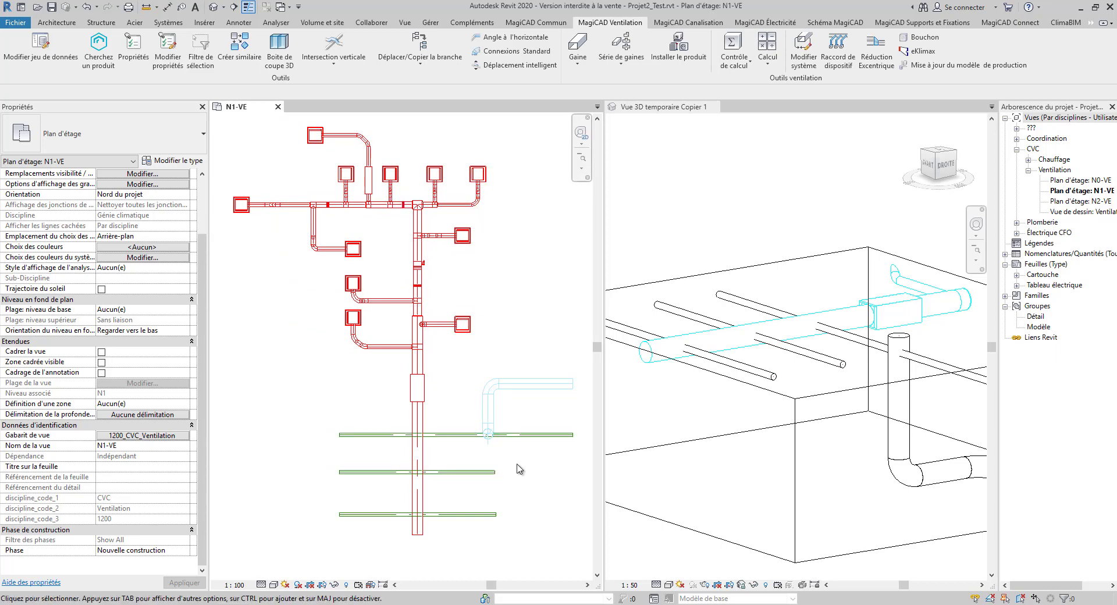
pyautogui.click(530, 22)
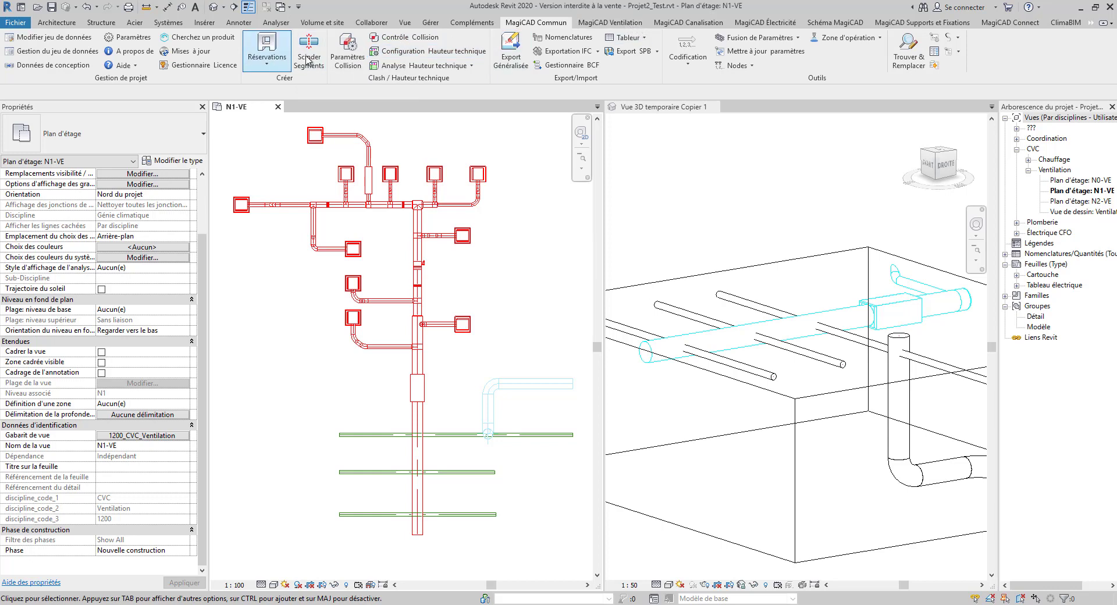
pyautogui.click(266, 65)
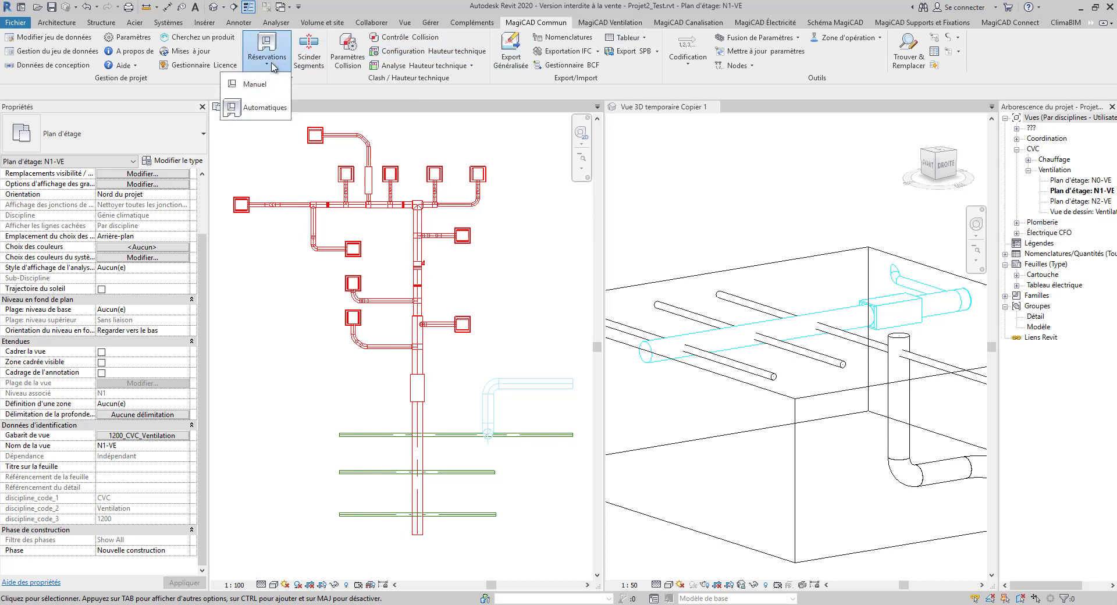
pyautogui.click(610, 23)
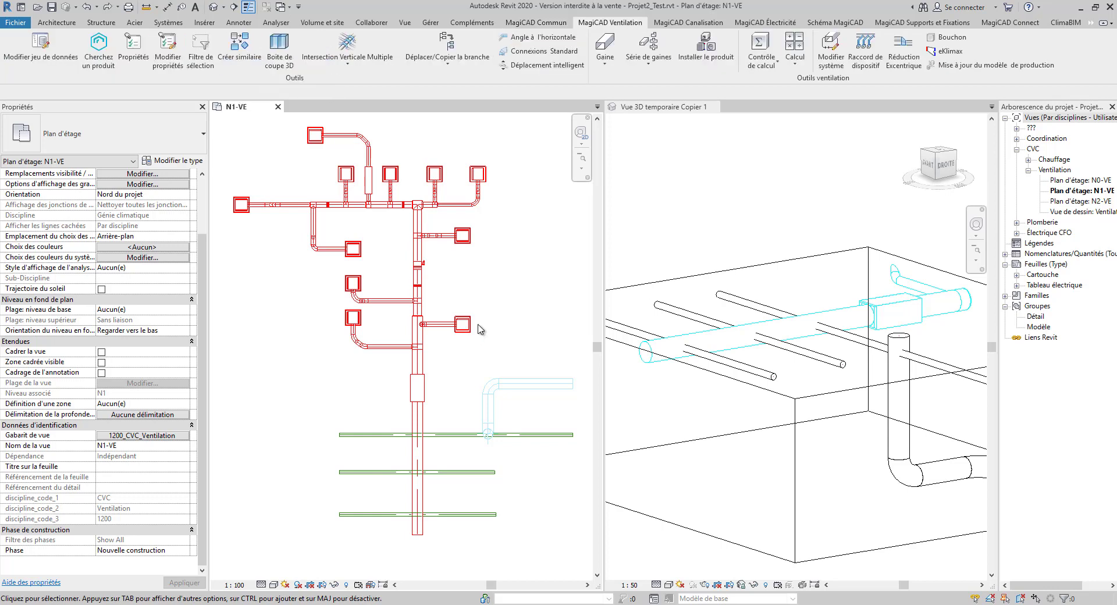
# - Start an Intersection Verticale Multiple and choose the three parallel green ducts that cross under the main supply duct in plan N1-VE
pyautogui.click(362, 60)
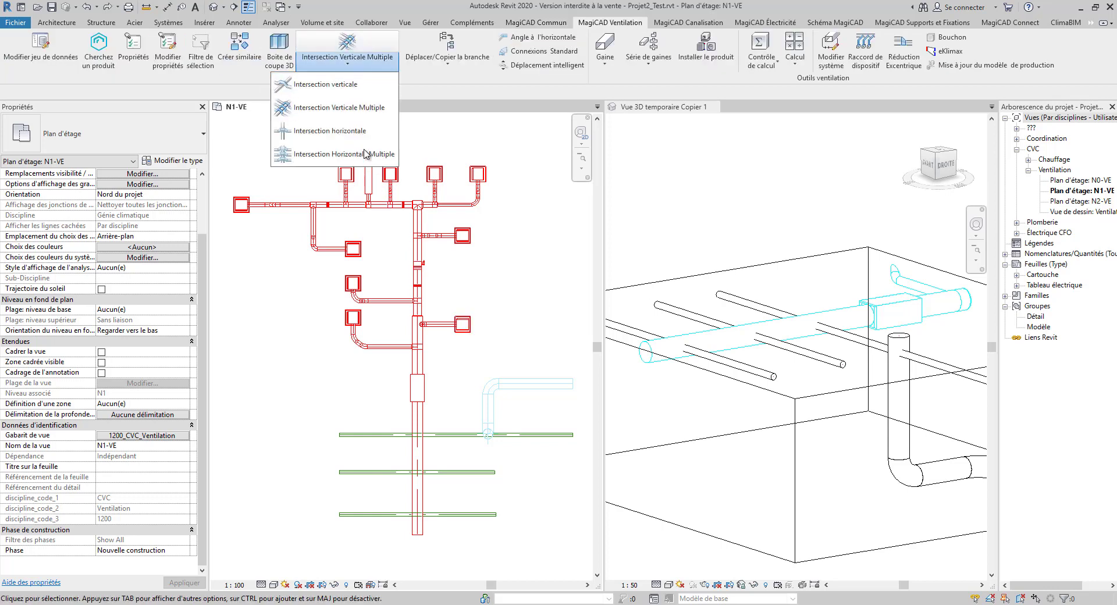
pyautogui.click(353, 109)
pyautogui.click(434, 474)
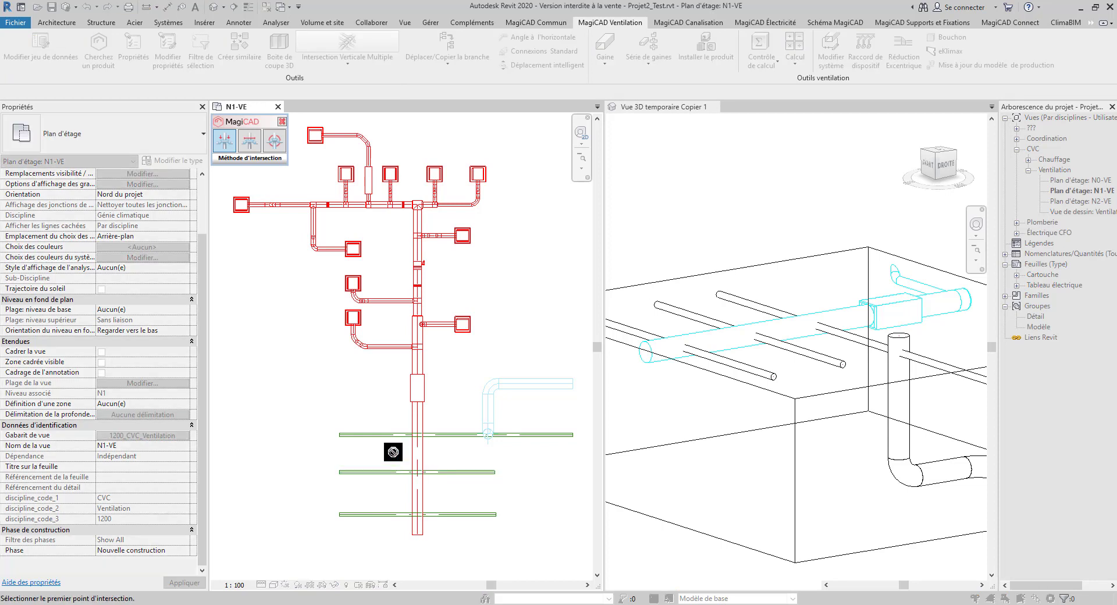
pyautogui.click(389, 436)
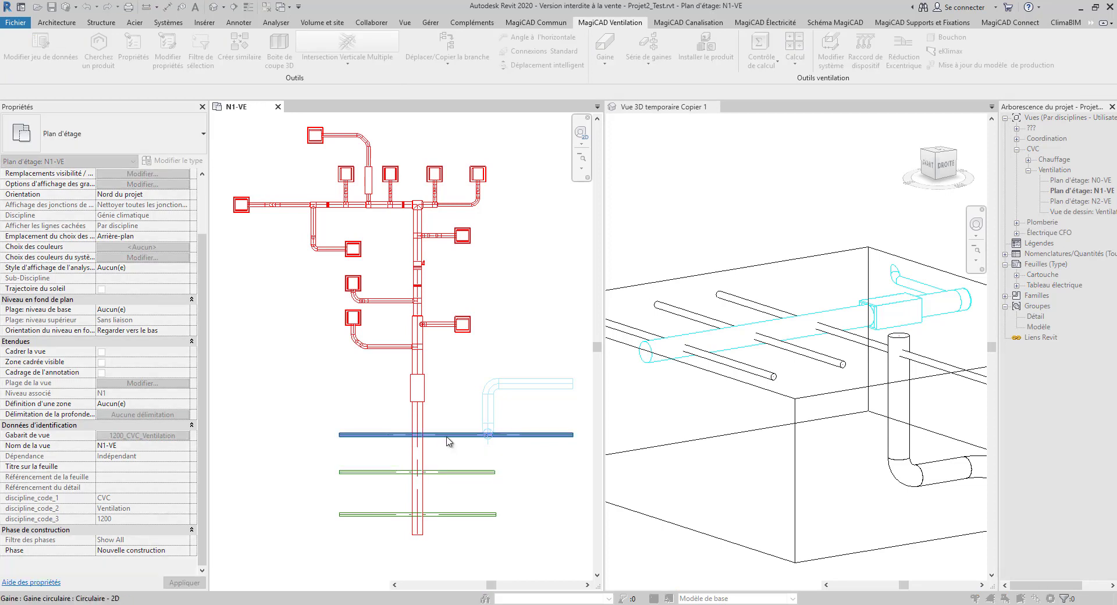
pyautogui.click(454, 472)
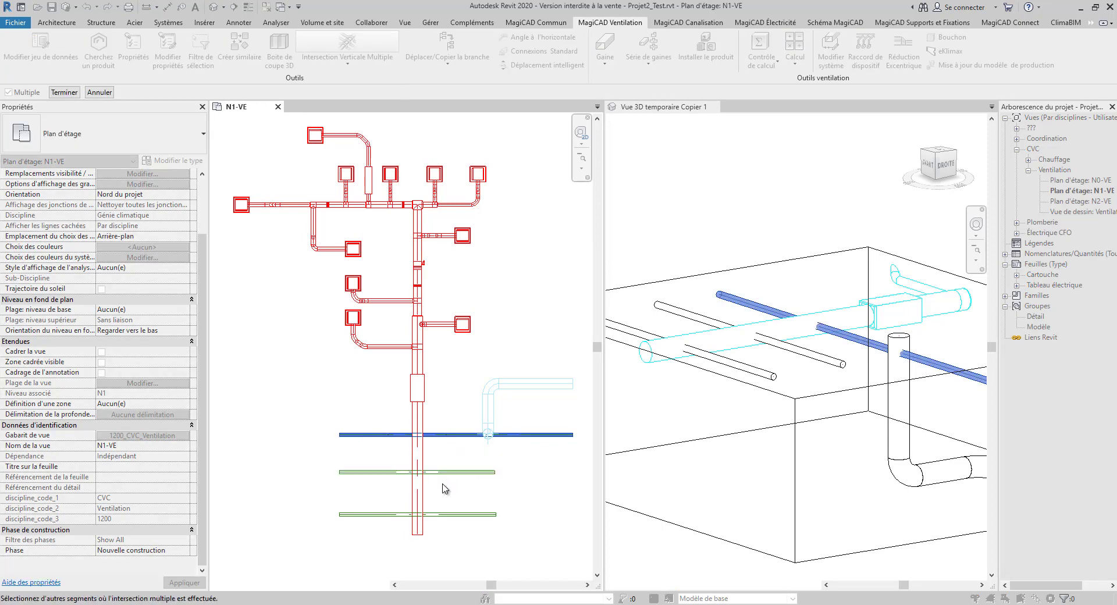
pyautogui.click(439, 472)
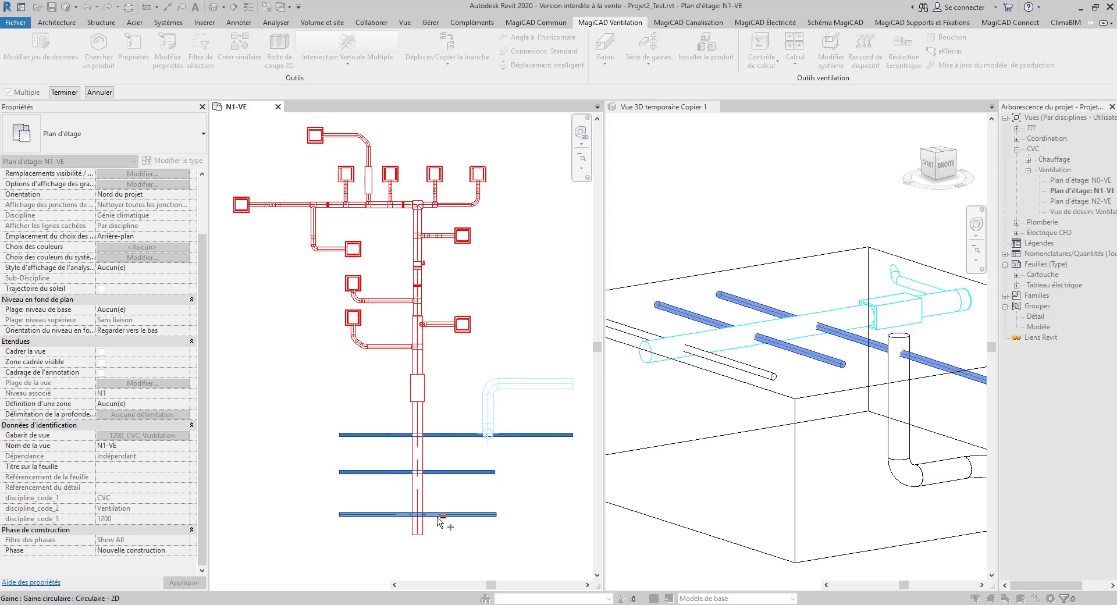
pyautogui.click(439, 514)
pyautogui.click(64, 92)
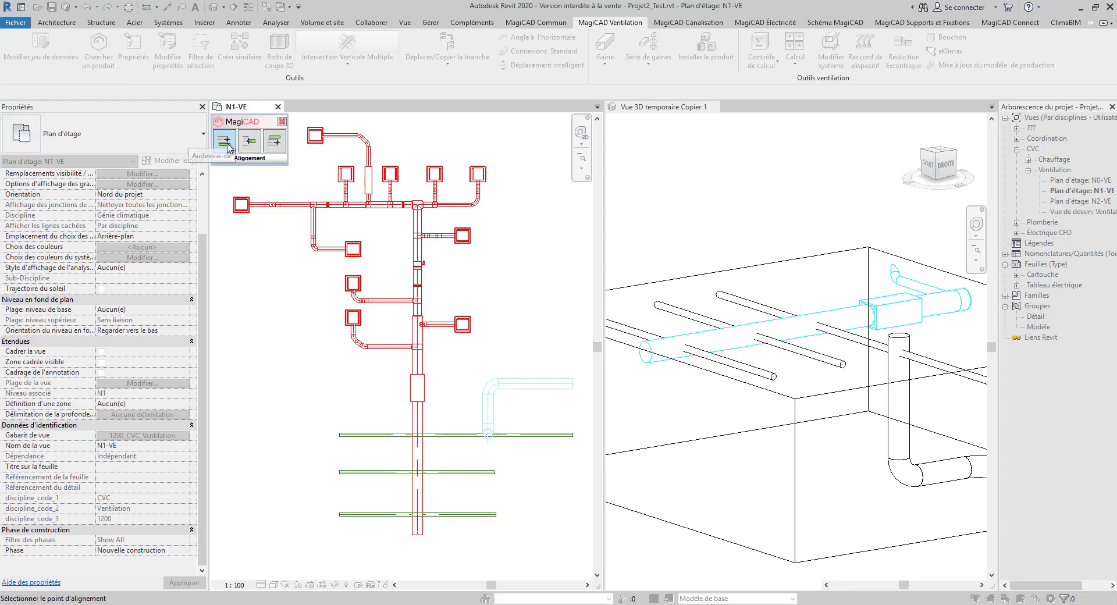
# - Align the crossing below the main supply duct, using that duct as reference, and show the 3D preview of the 45° intersection
pyautogui.click(274, 142)
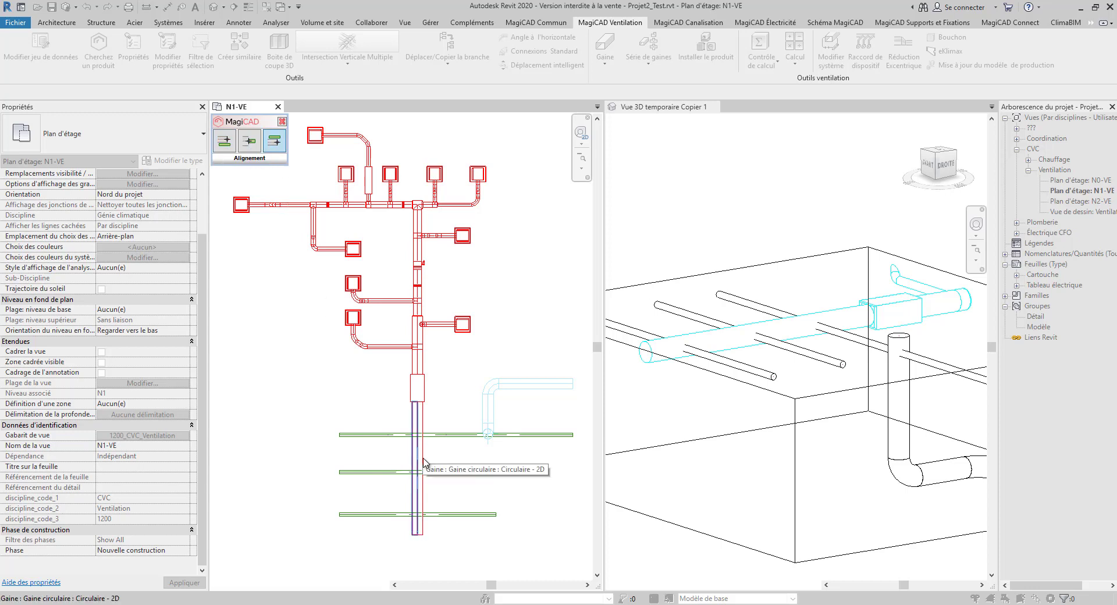
pyautogui.click(419, 462)
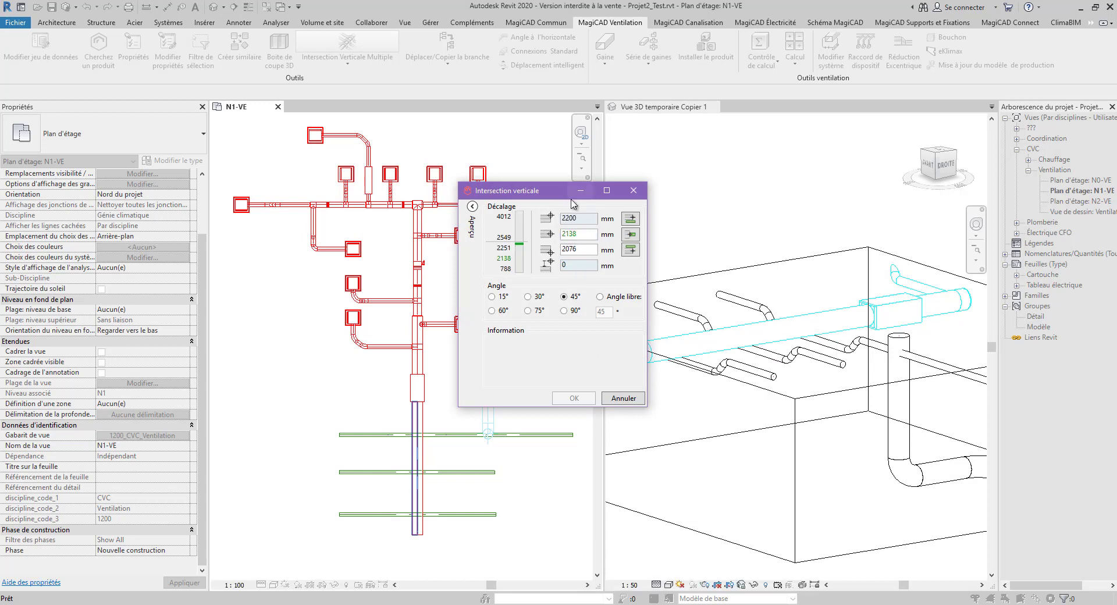
pyautogui.moveTo(545, 191); pyautogui.dragTo(497, 142)
pyautogui.click(424, 156)
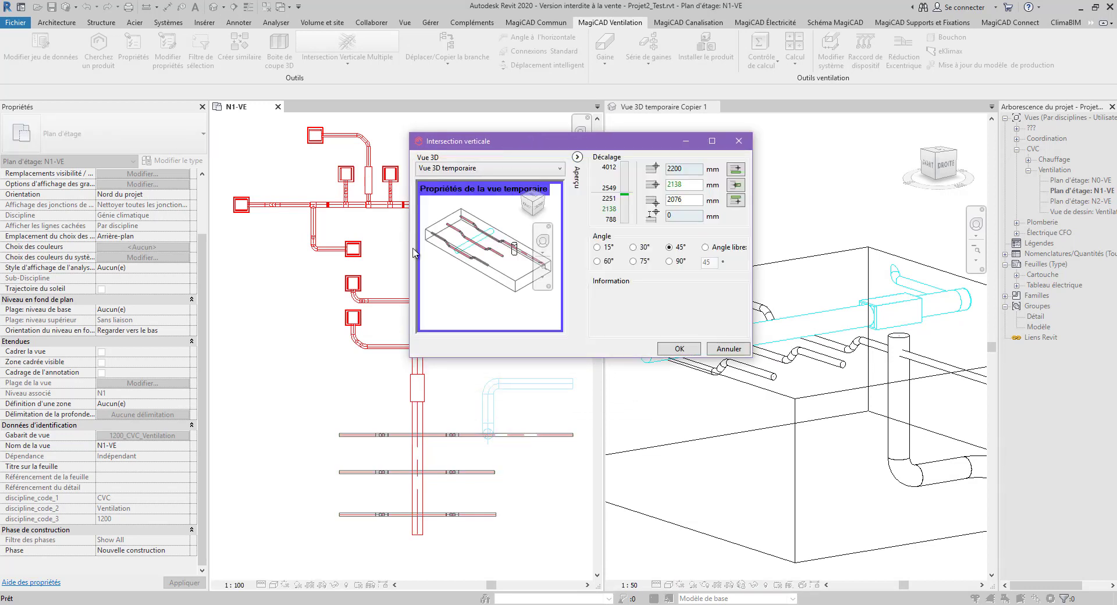
pyautogui.scroll(2, 486, 231)
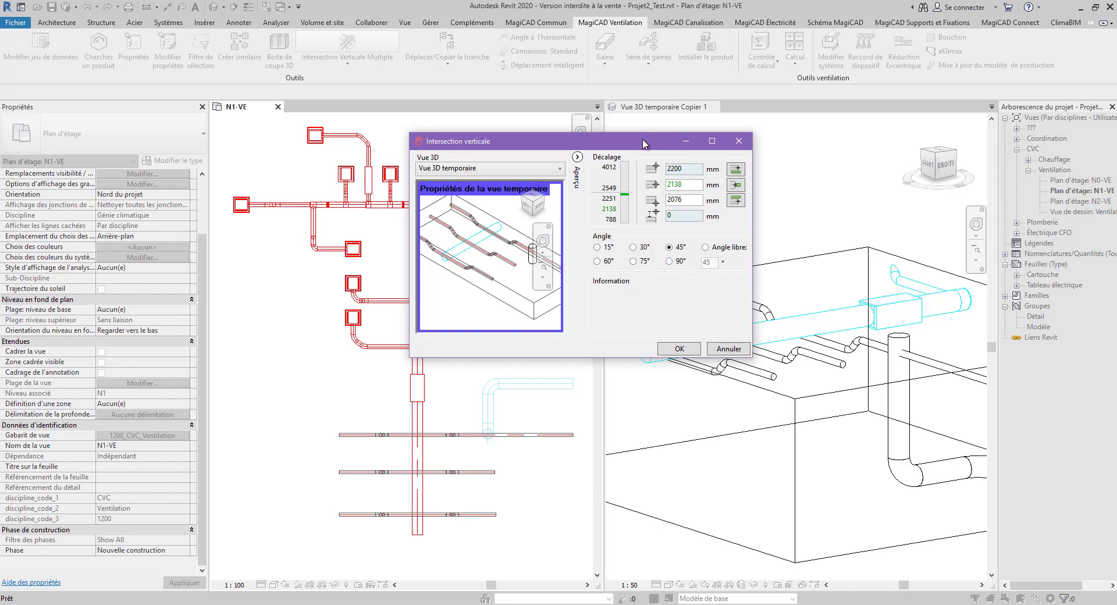
pyautogui.moveTo(644, 143); pyautogui.dragTo(550, 117)
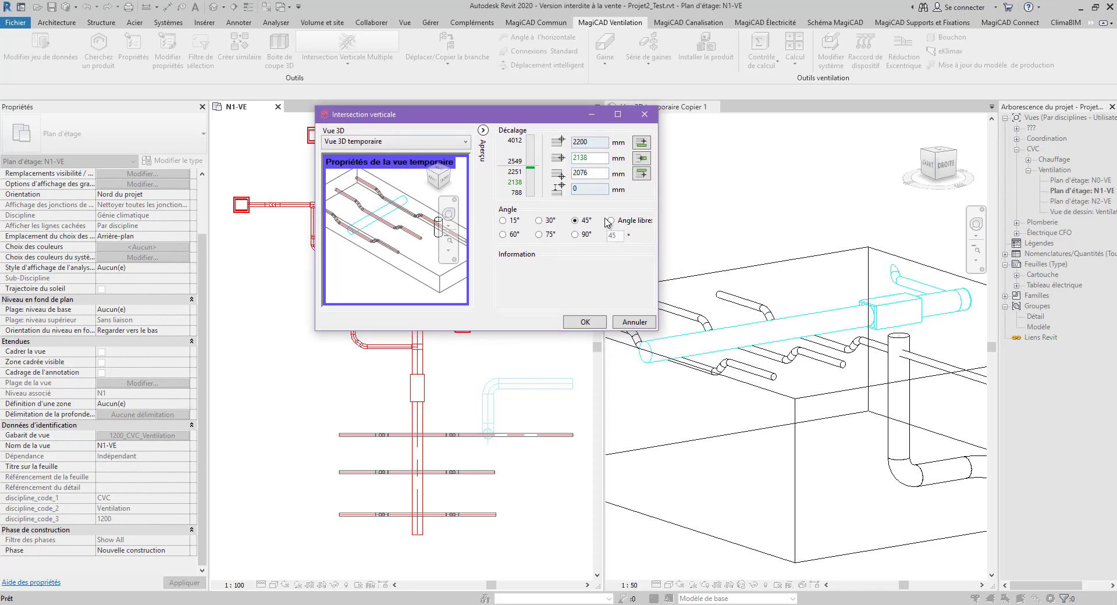
# - Set the clearance below the main supply duct to 150 mm, refresh the preview and accept the vertical intersection of the three ducts
pyautogui.write('1500')
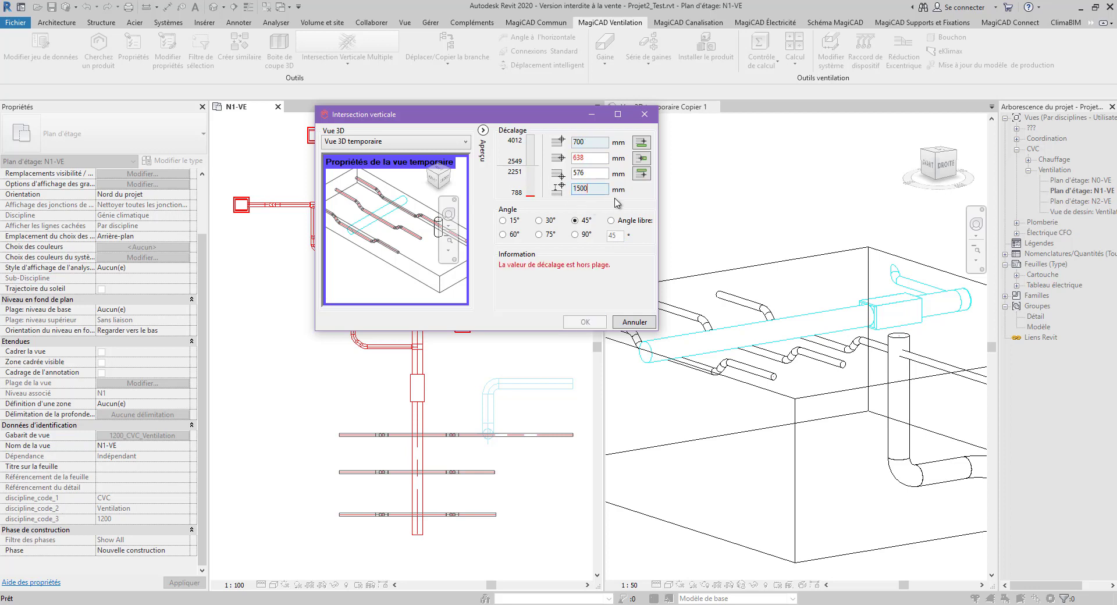
pyautogui.press('BackSpace')
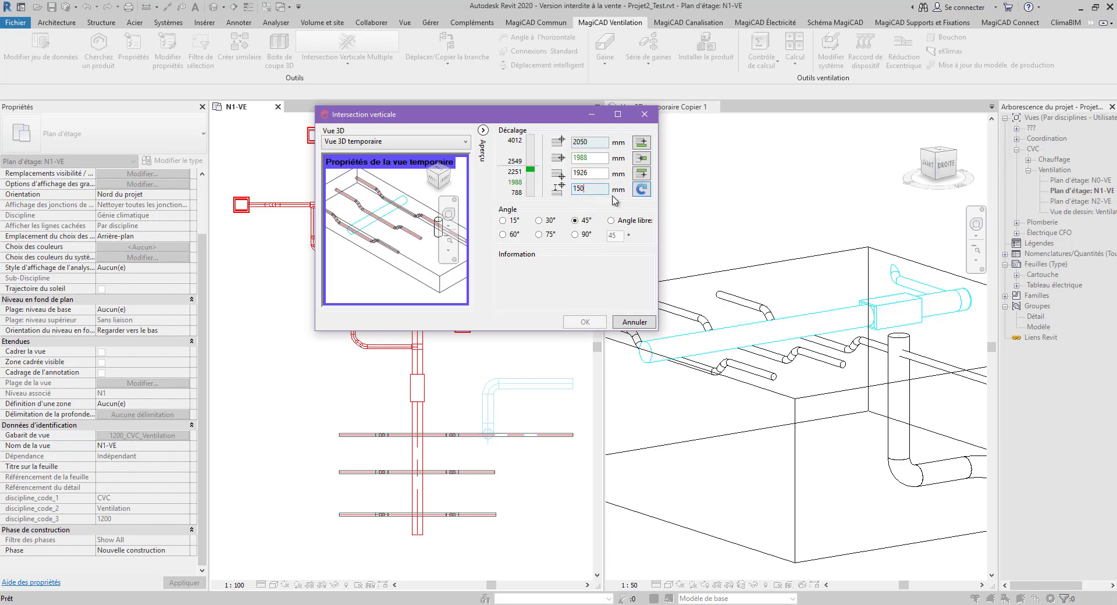
pyautogui.click(644, 192)
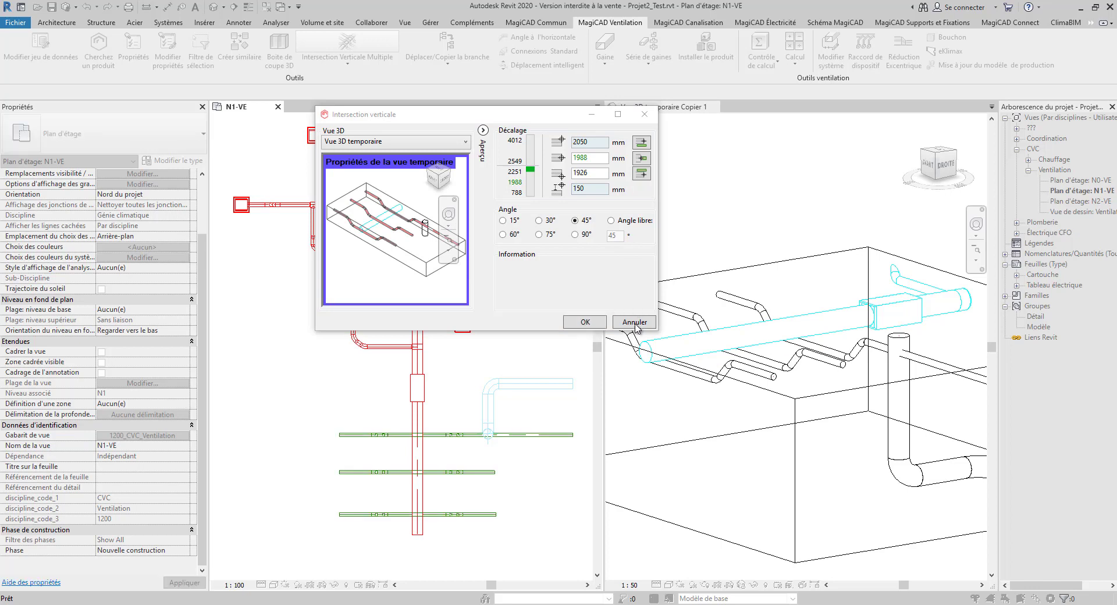
pyautogui.click(586, 322)
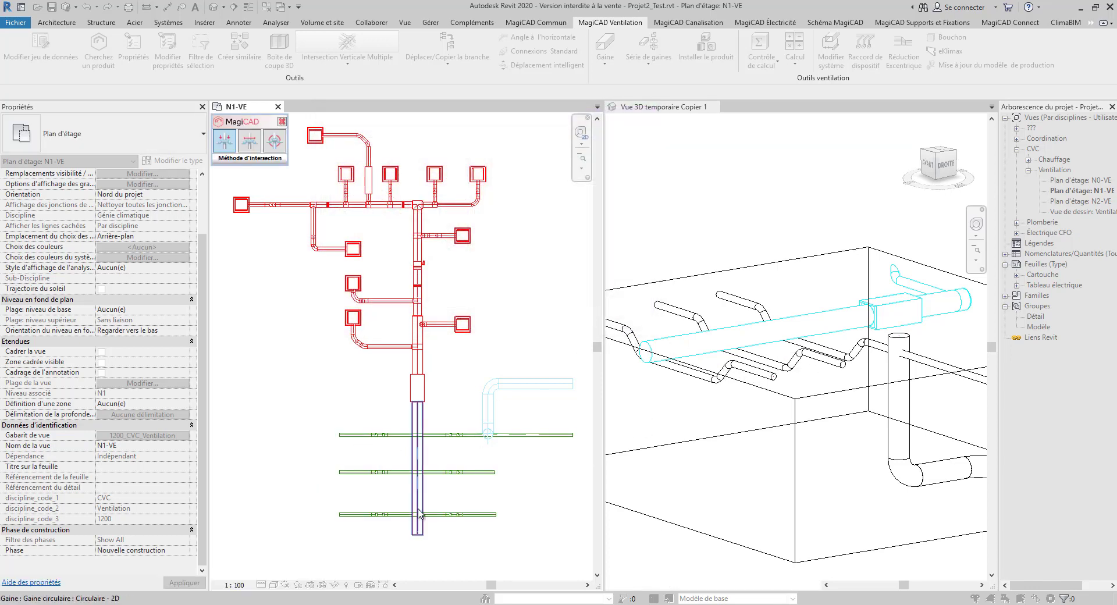
pyautogui.scroll(3, 428, 511)
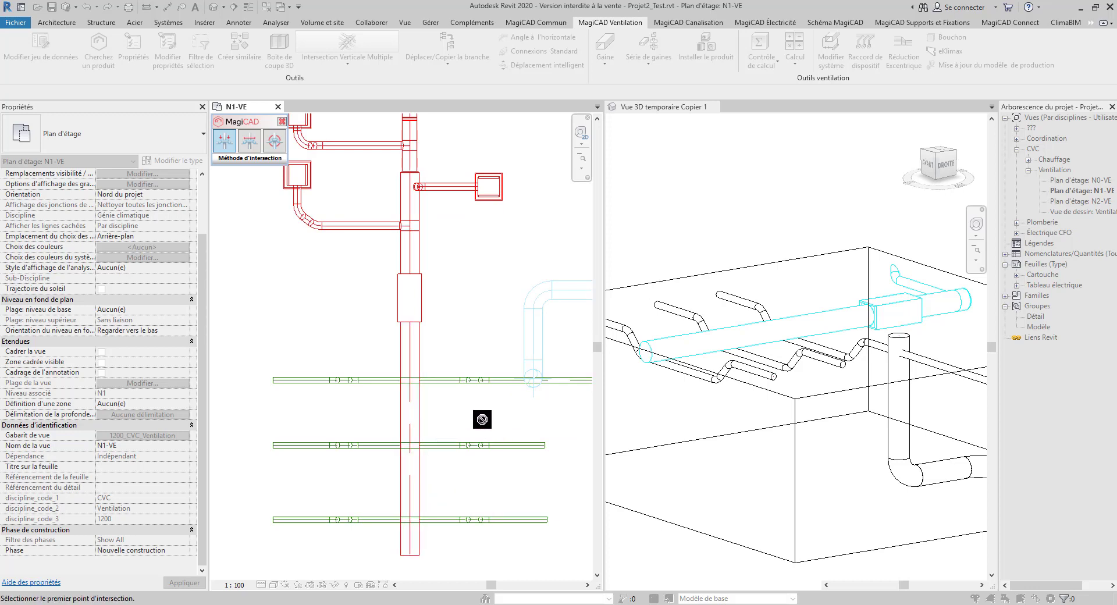
pyautogui.scroll(-1, 479, 416)
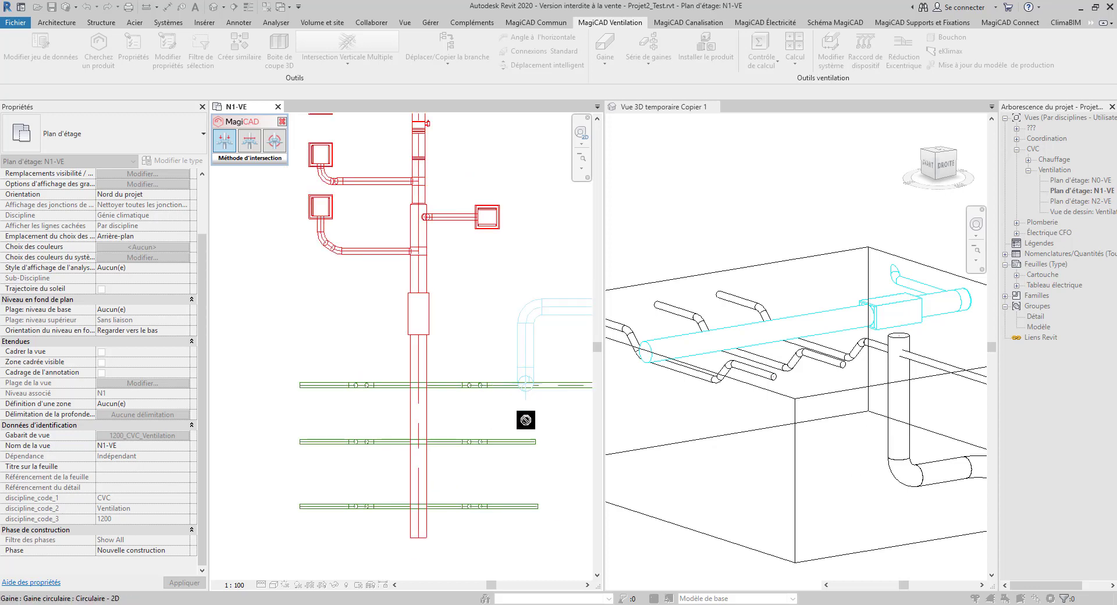
pyautogui.moveTo(513, 420); pyautogui.dragTo(431, 408, button='middle')
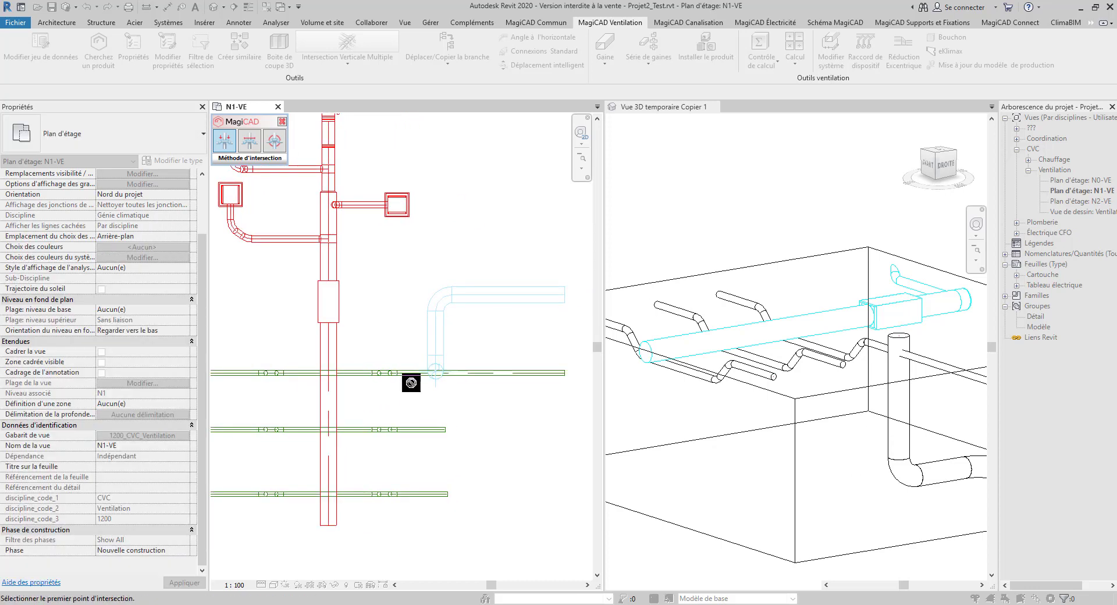
pyautogui.scroll(-2, 401, 402)
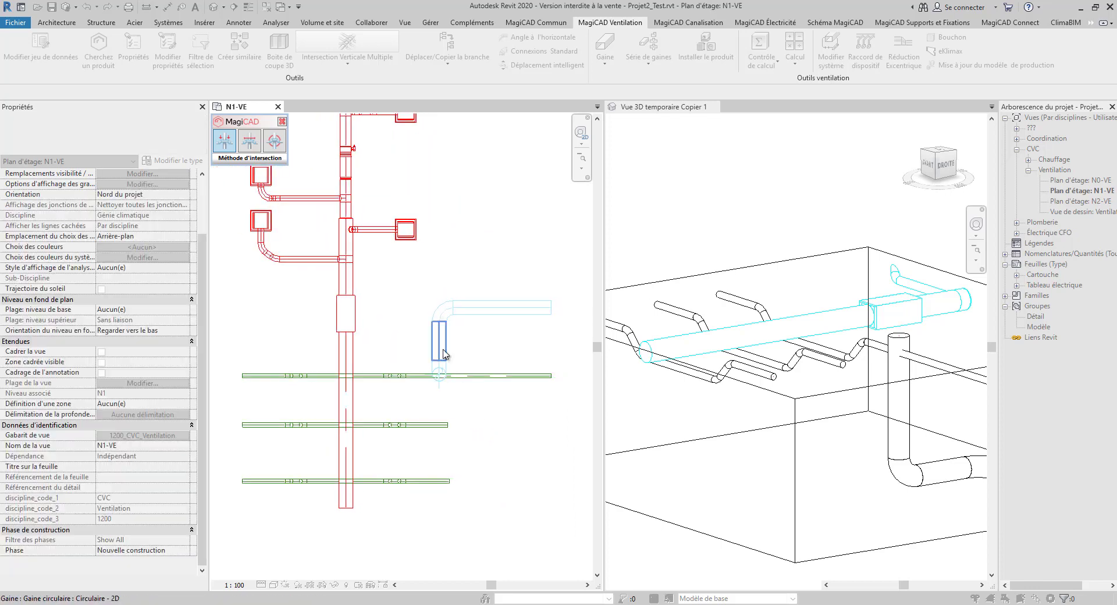
pyautogui.press('Escape')
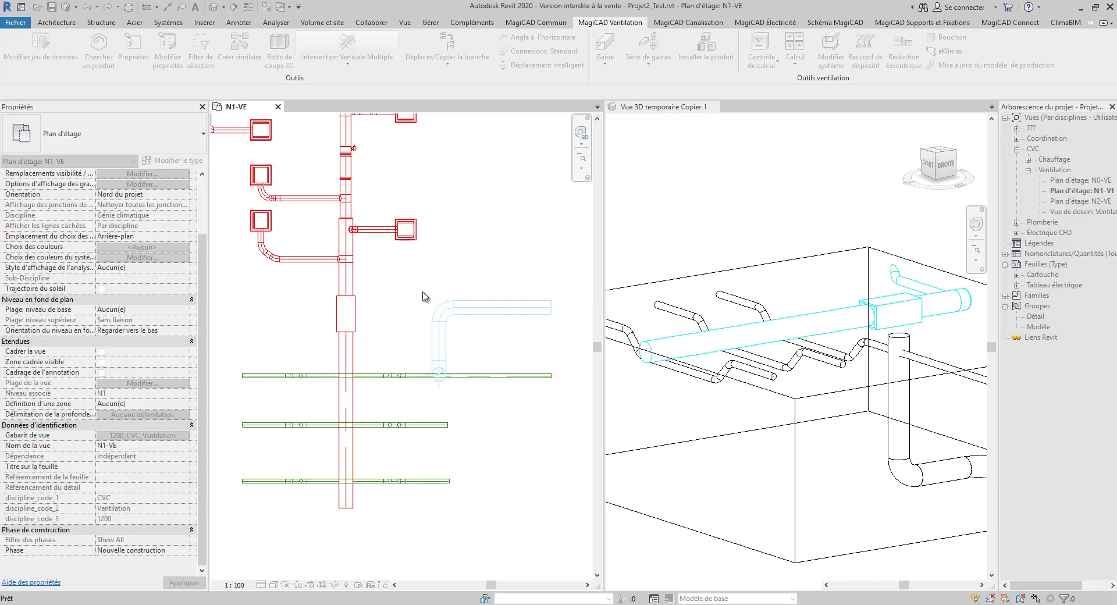
# - Move the 400 mm fresh-air duct's segment next to its vertical drop farther away from the main supply duct in plan N1-VE
pyautogui.moveTo(463, 348); pyautogui.dragTo(546, 398)
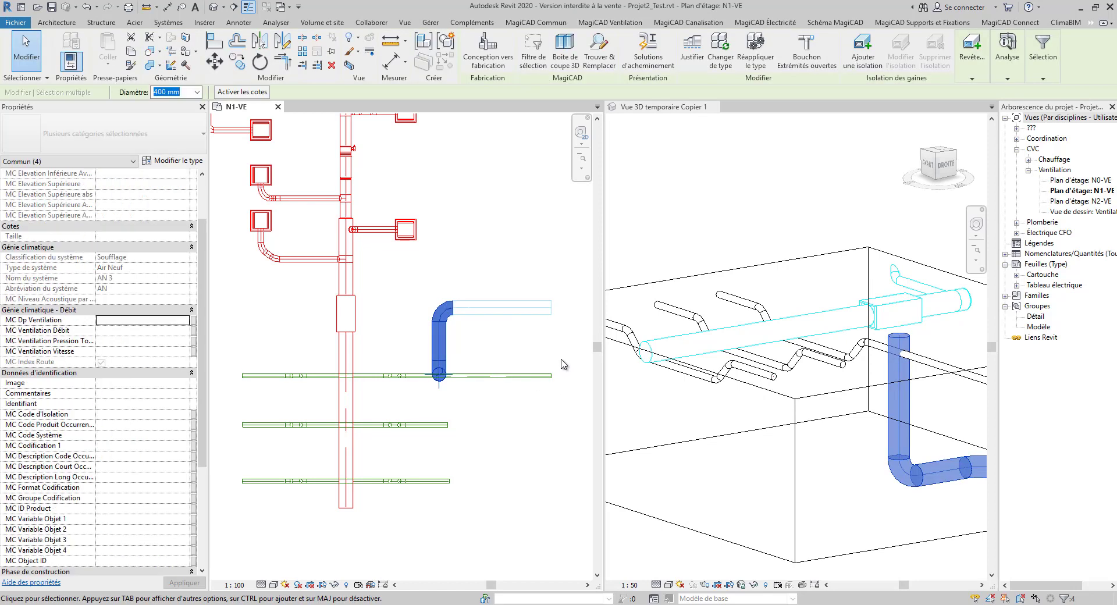
pyautogui.press('Escape')
pyautogui.click(442, 343)
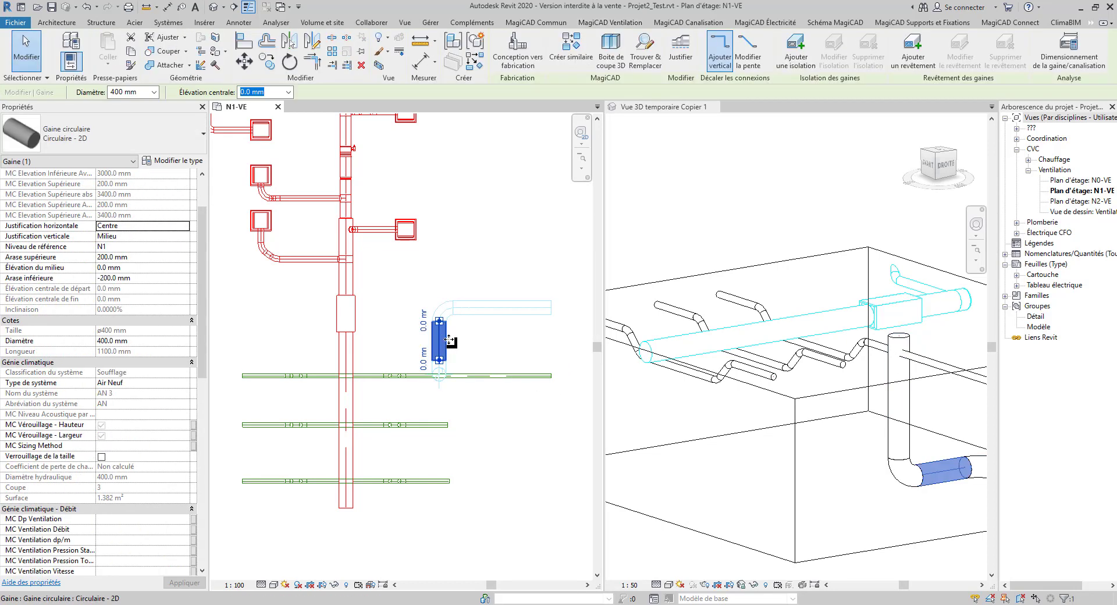
pyautogui.moveTo(441, 342); pyautogui.dragTo(477, 346)
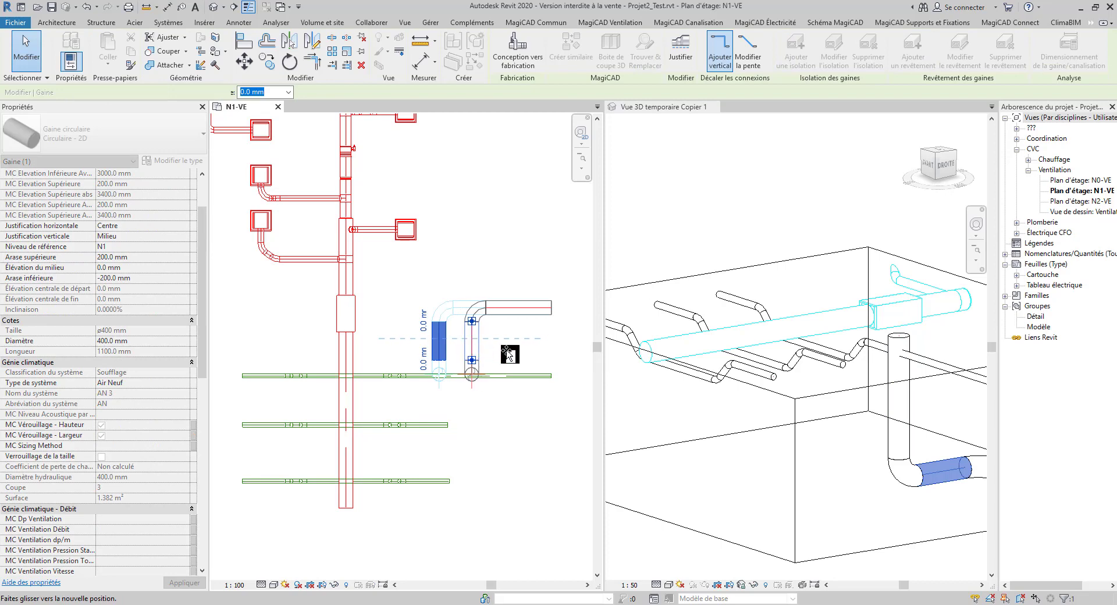
pyautogui.click(530, 350)
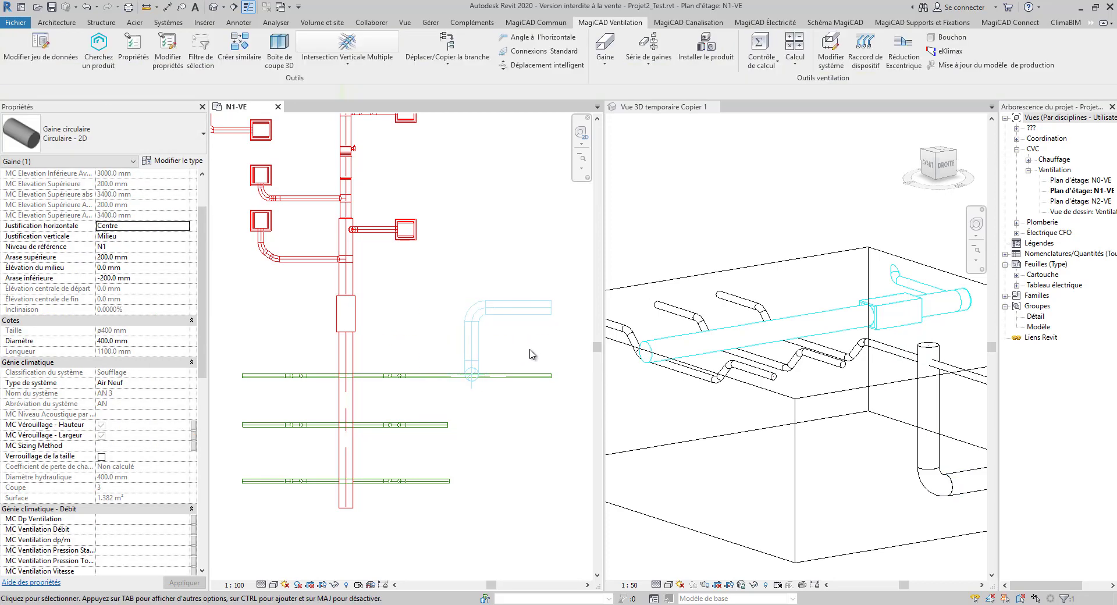
# - Start an Intersection Horizontale on the green duct crossing the fresh-air duct's vertical drop, using the drop as the alignment point
pyautogui.click(354, 70)
pyautogui.click(357, 136)
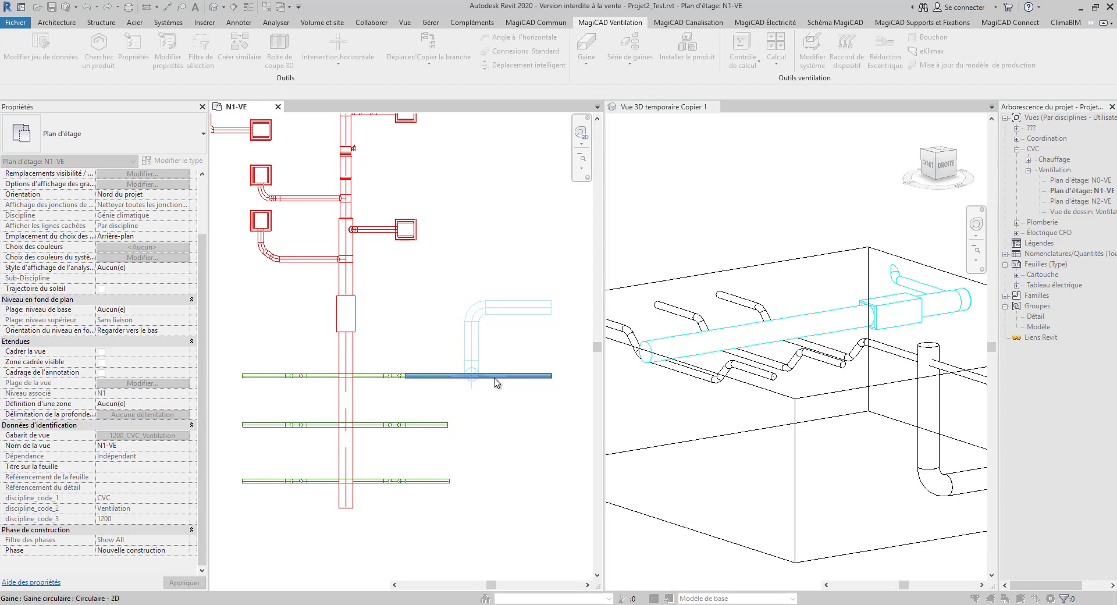
pyautogui.click(483, 377)
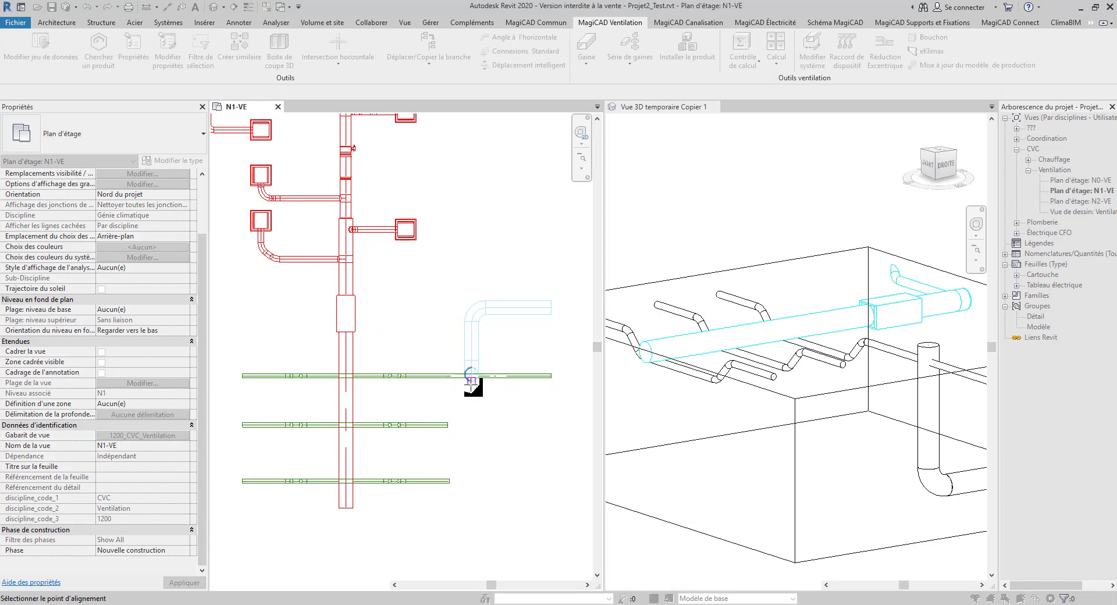
pyautogui.click(471, 379)
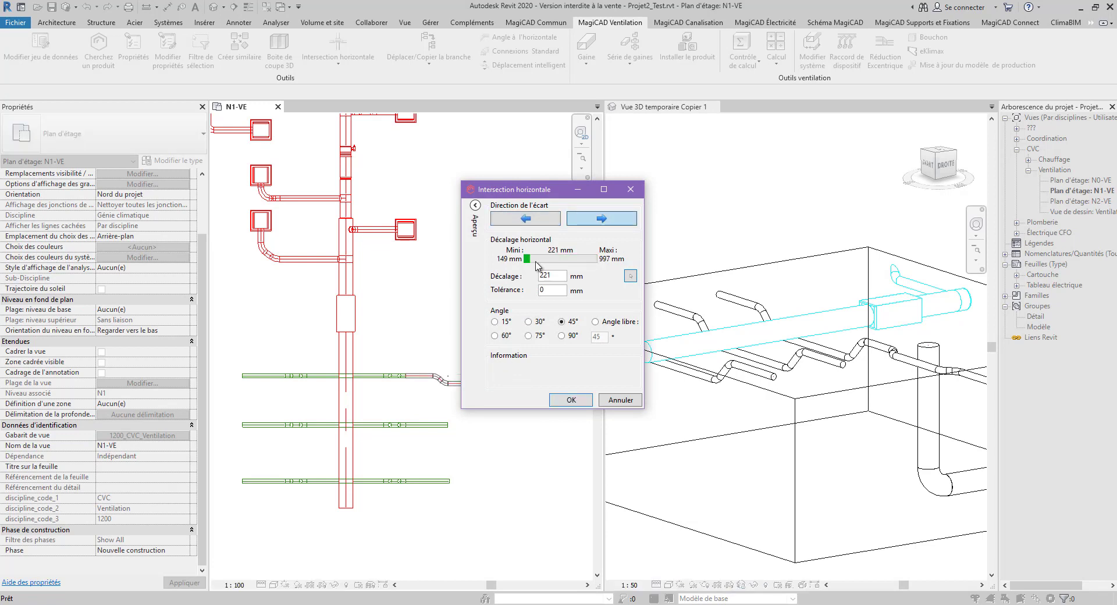
pyautogui.moveTo(557, 183); pyautogui.dragTo(564, 108)
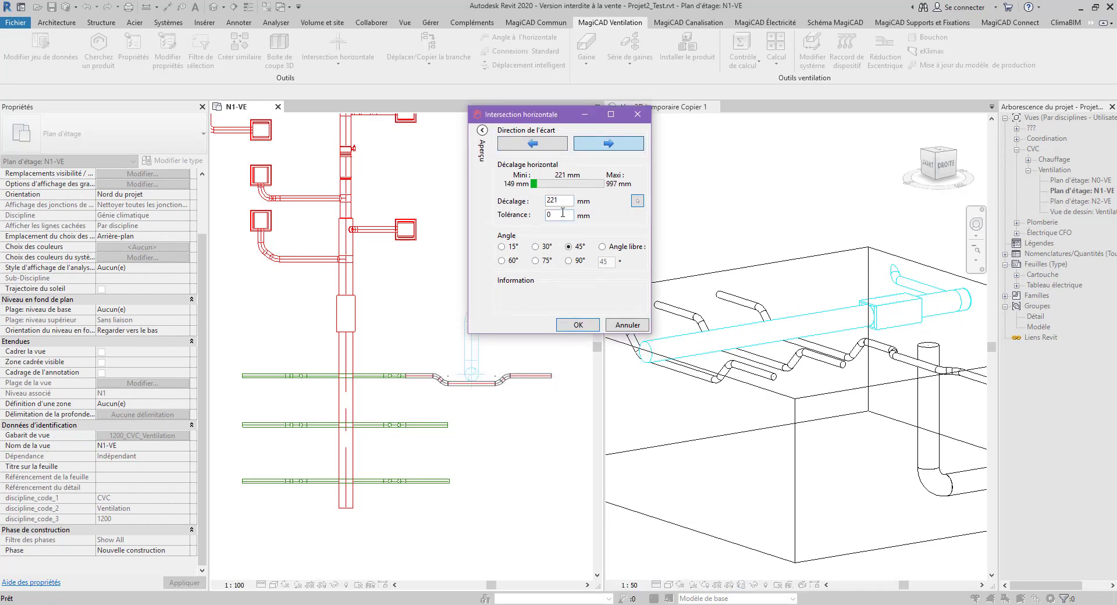
# - Set the tolerance to 150 mm, refresh the 3D preview and accept the 45° horizontal intersection around the fresh-air duct's vertical drop
pyautogui.doubleClick(563, 215)
pyautogui.write('150')
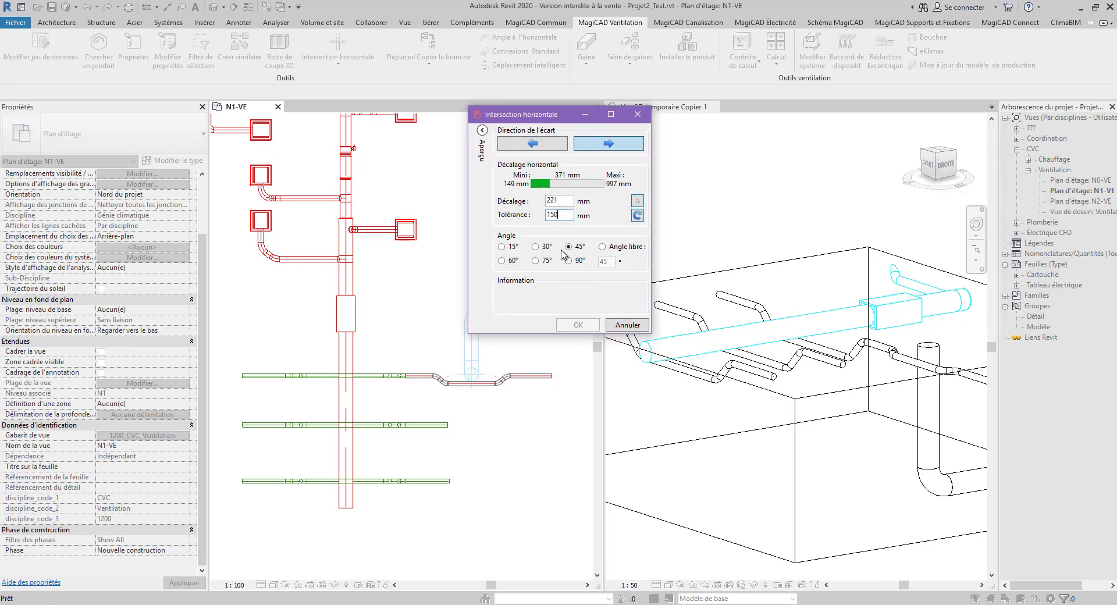
pyautogui.click(482, 131)
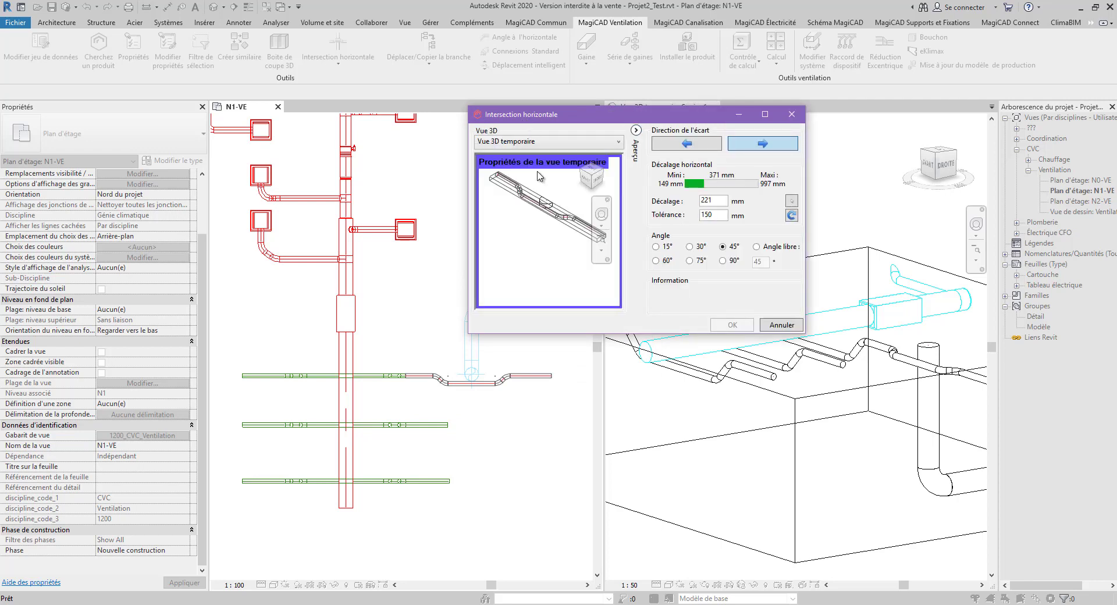
pyautogui.scroll(5, 535, 224)
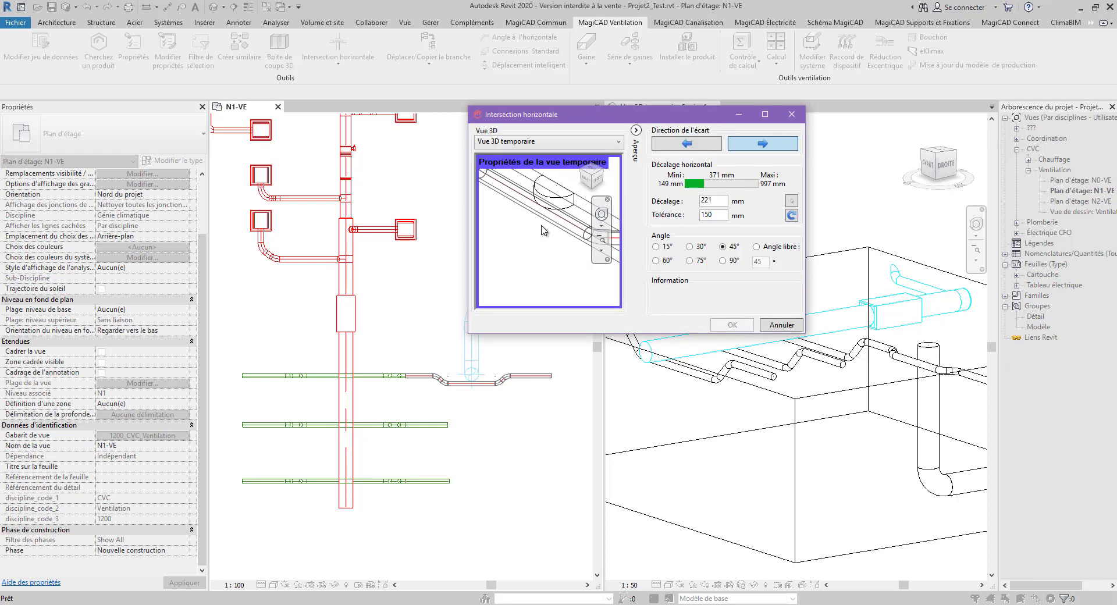
pyautogui.click(791, 215)
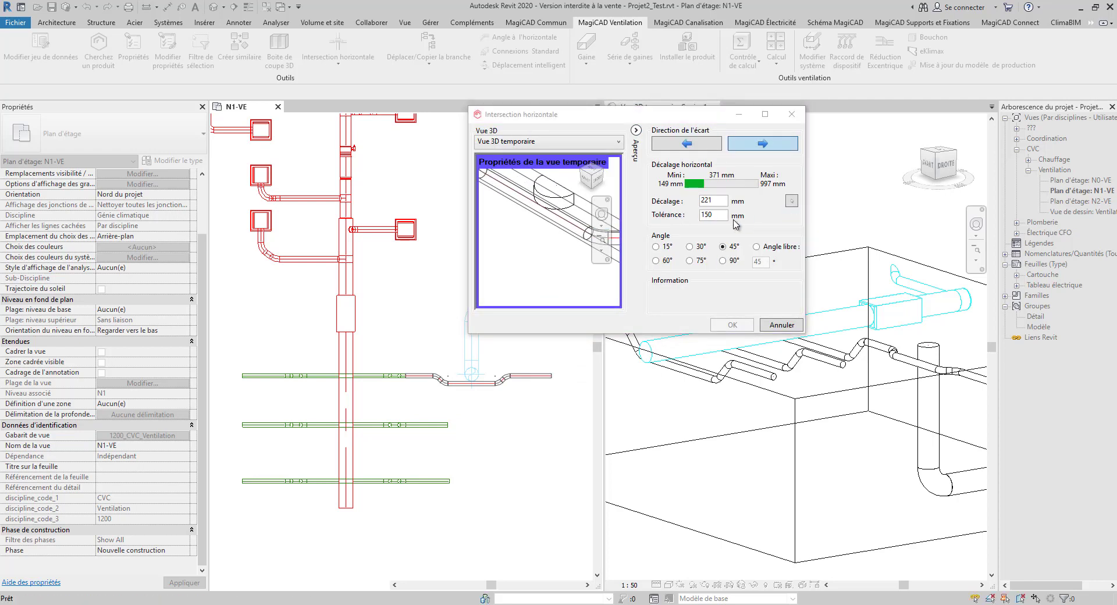
pyautogui.click(701, 146)
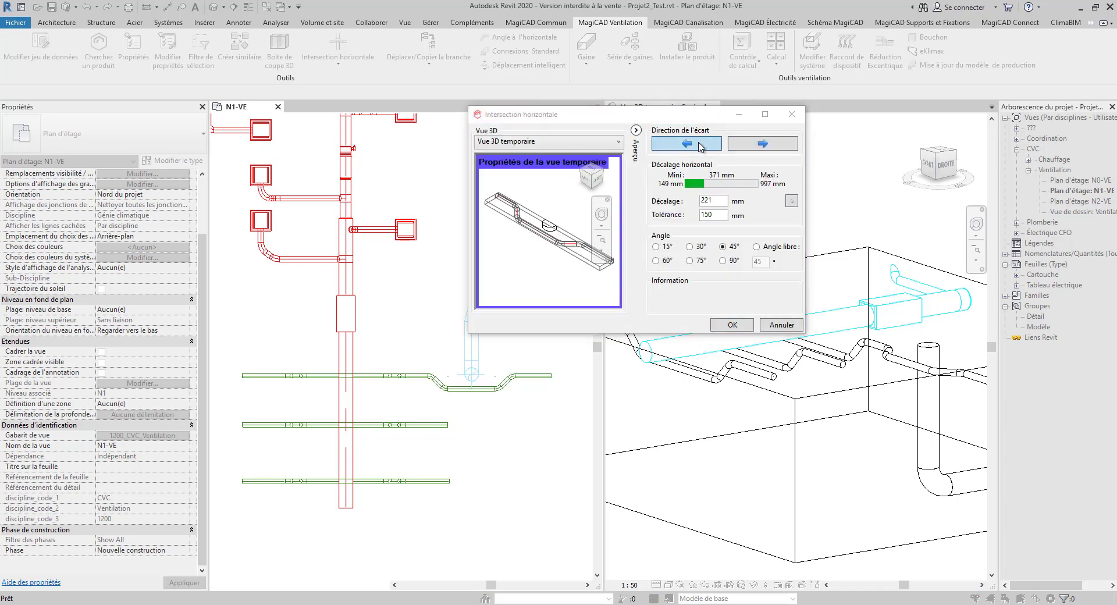
pyautogui.click(749, 152)
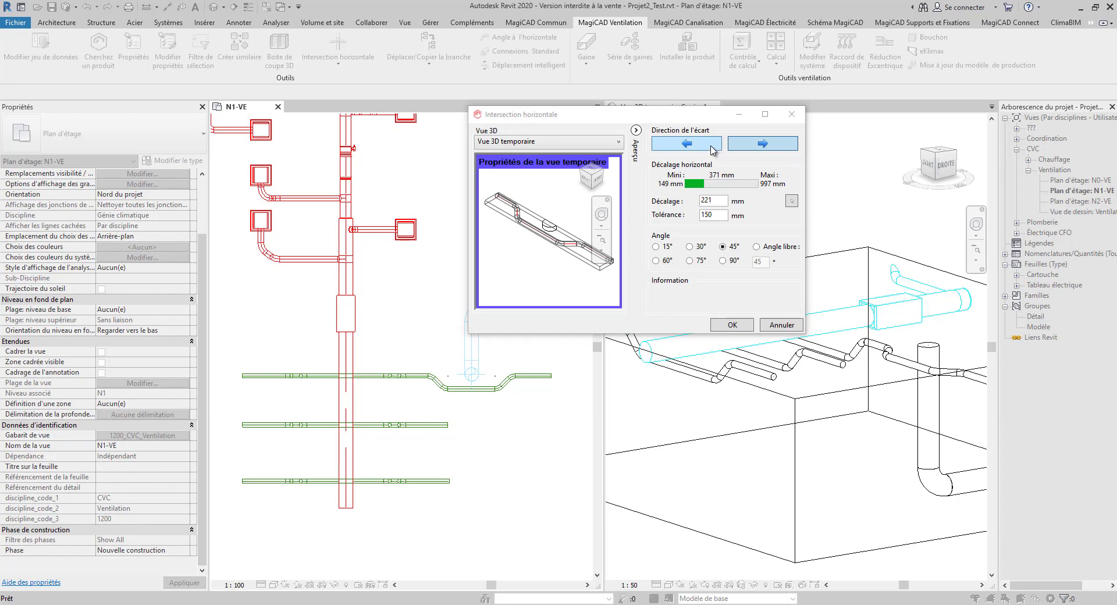
pyautogui.click(728, 326)
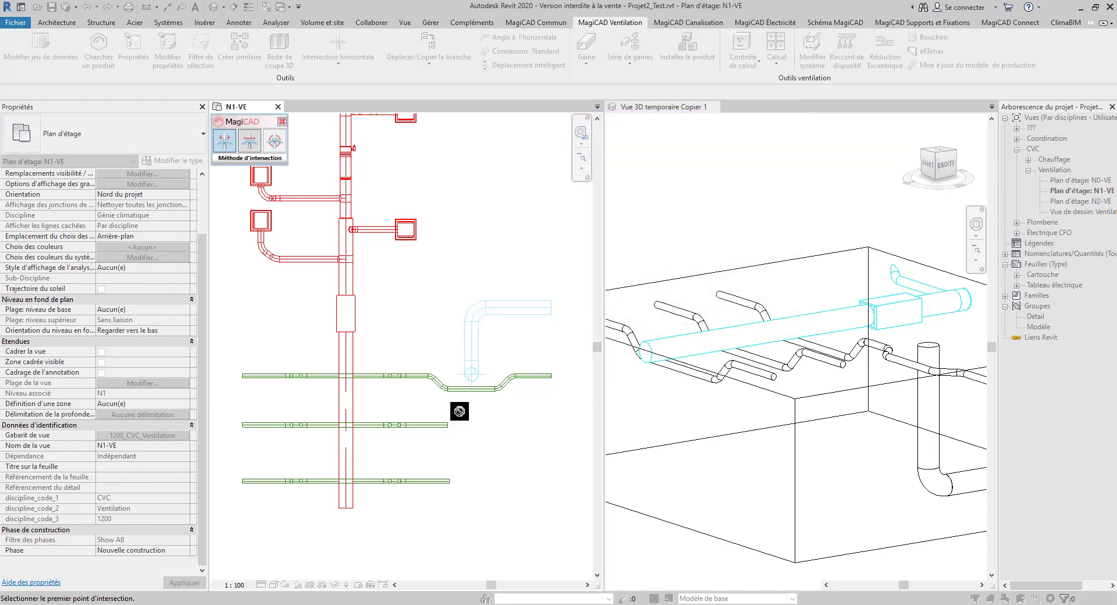
pyautogui.press('Escape')
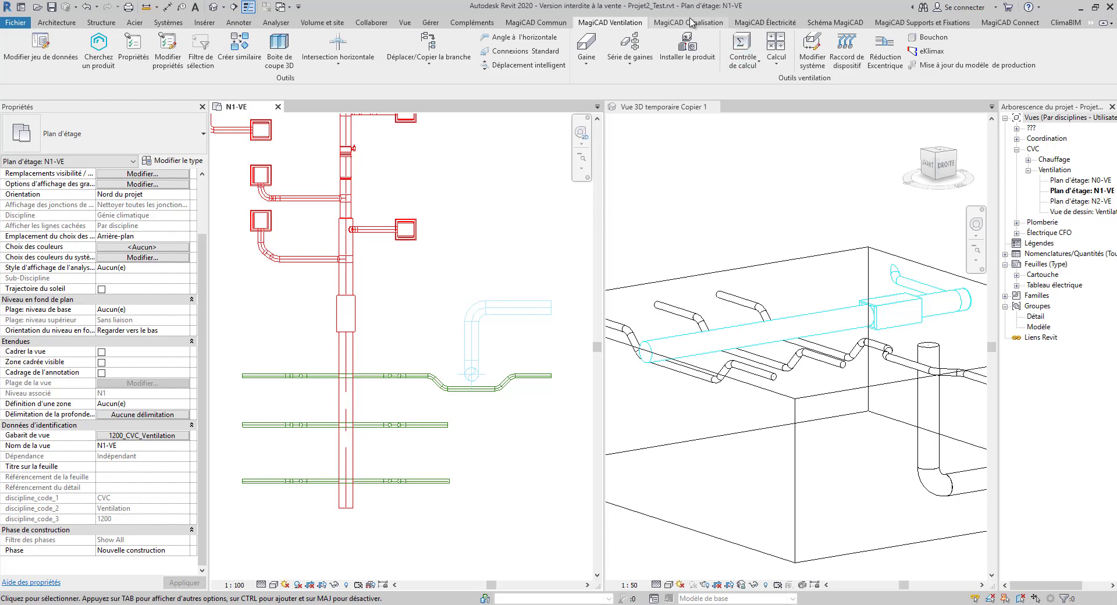
pyautogui.scroll(-4, 395, 372)
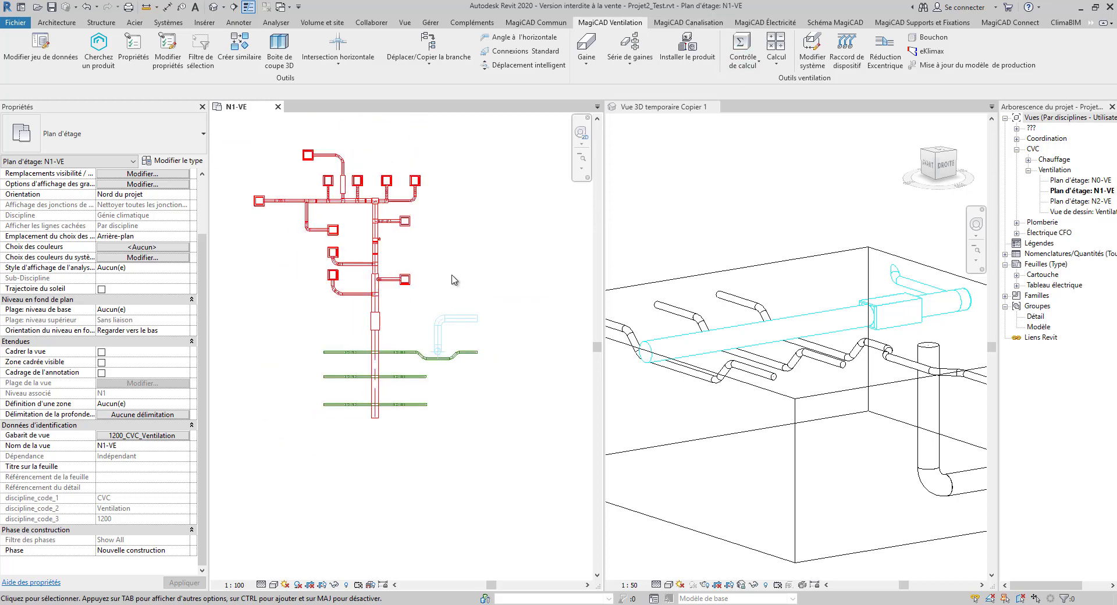
pyautogui.scroll(1, 395, 371)
pyautogui.moveTo(450, 295); pyautogui.dragTo(465, 338, button='middle')
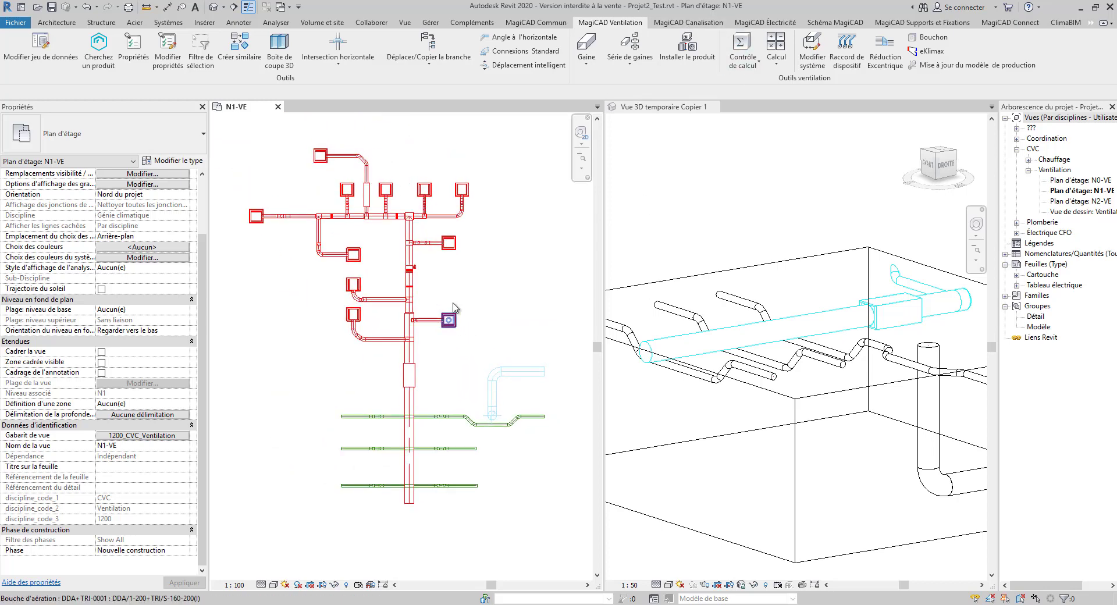
pyautogui.click(698, 23)
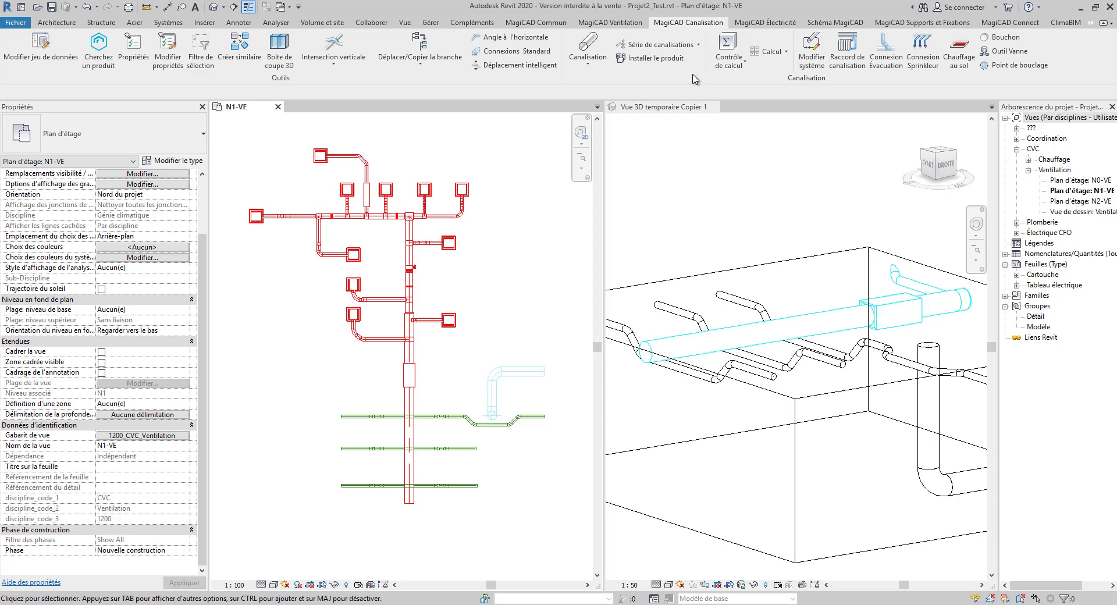
pyautogui.click(776, 26)
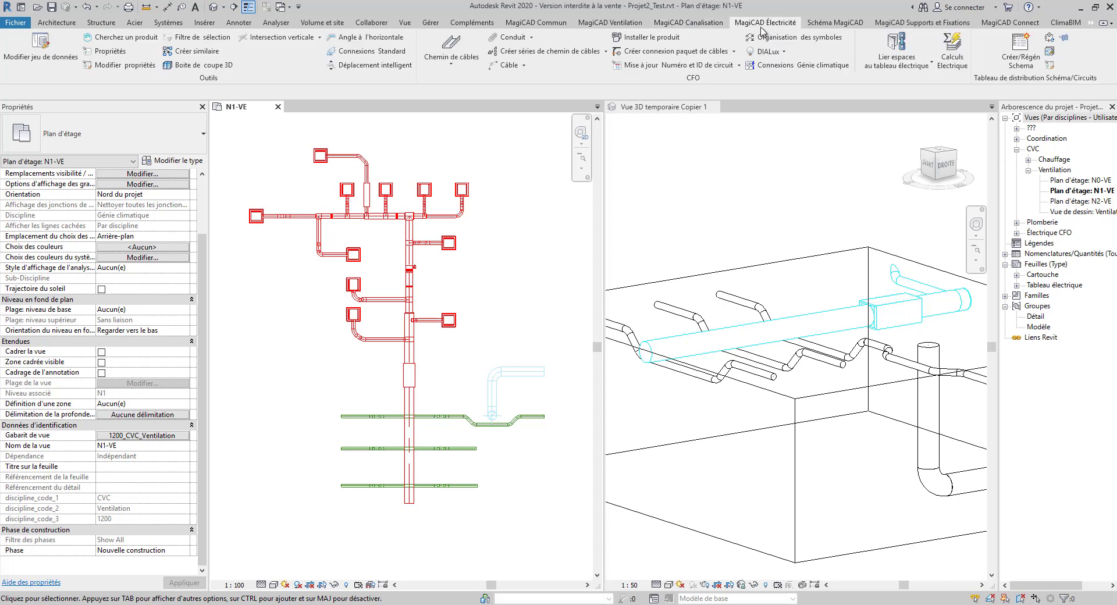
pyautogui.click(694, 23)
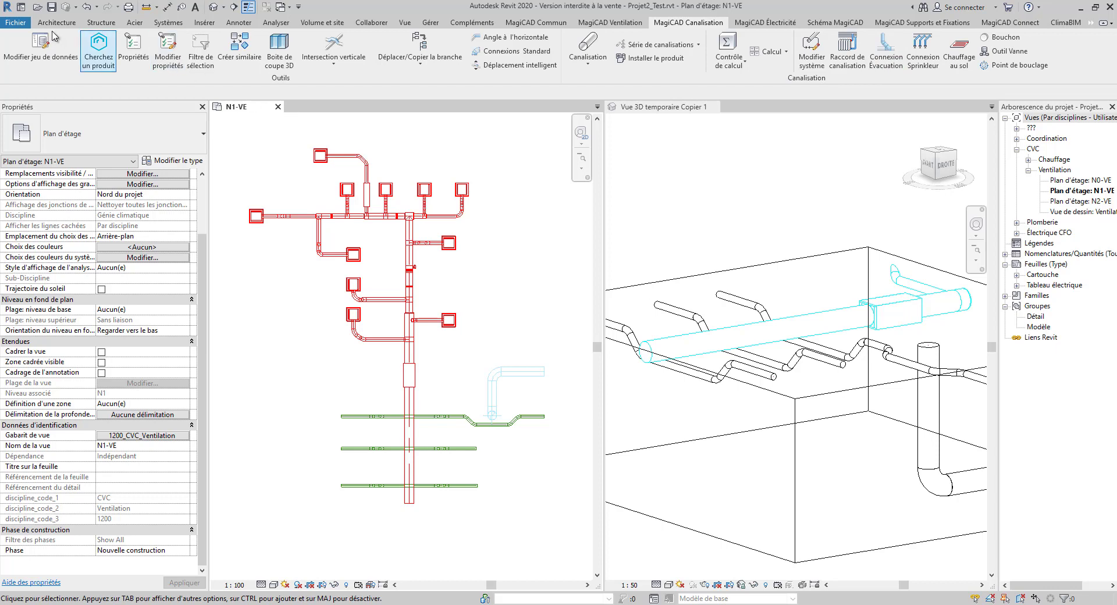
# - Open the recent project DTU_project - R2020.rvt on its HP - 1 Floor piping plan
pyautogui.click(16, 23)
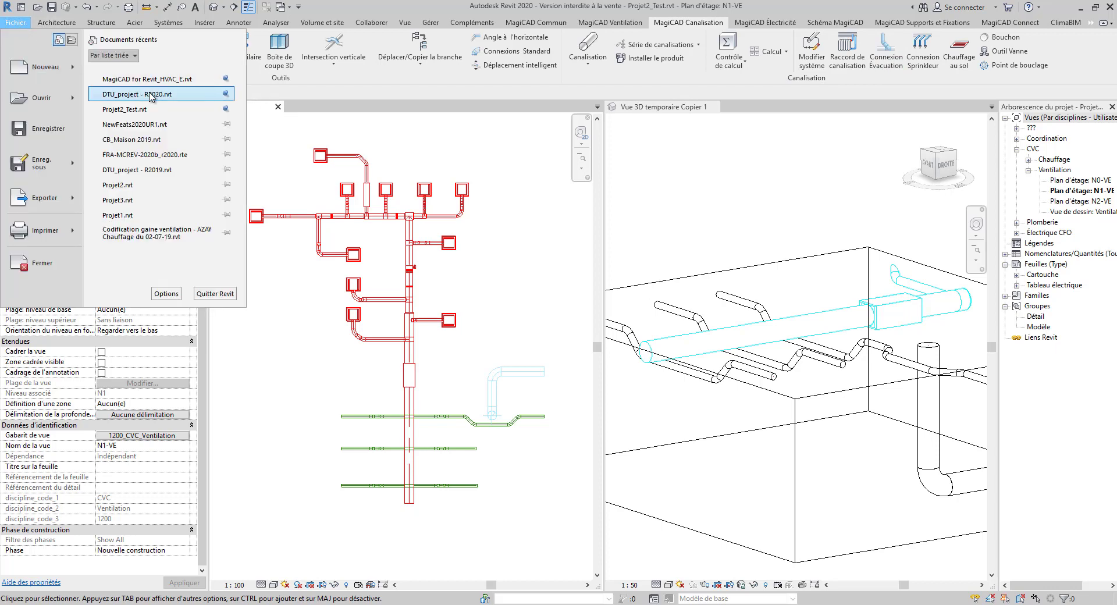
pyautogui.click(481, 194)
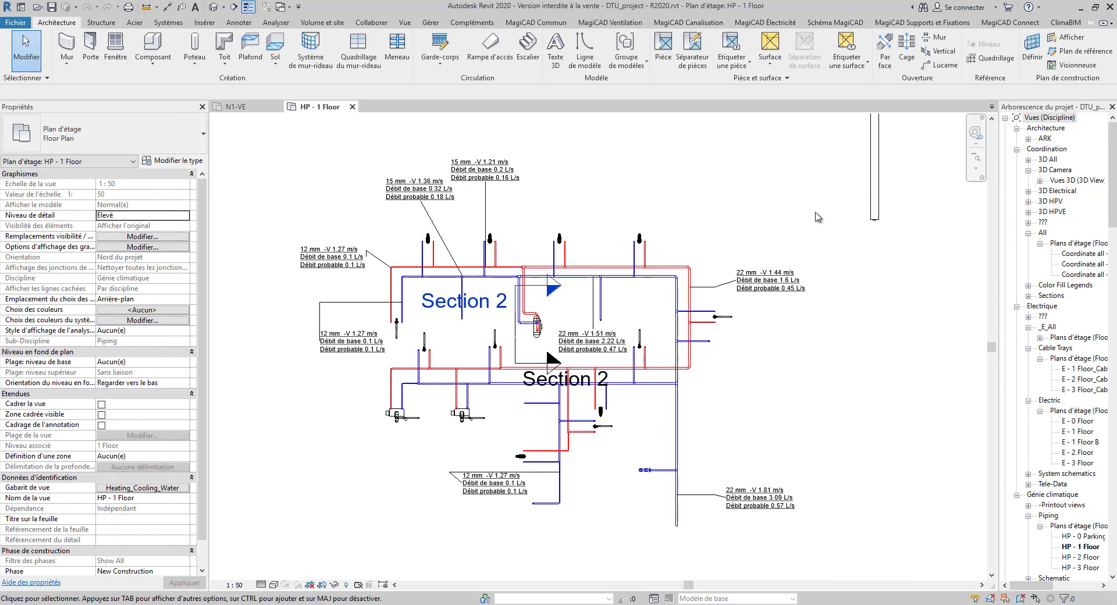
pyautogui.moveTo(764, 280)
pyautogui.mouseDown(button='middle')
pyautogui.moveTo(740, 317)
pyautogui.moveTo(745, 289)
pyautogui.mouseUp(button='middle')
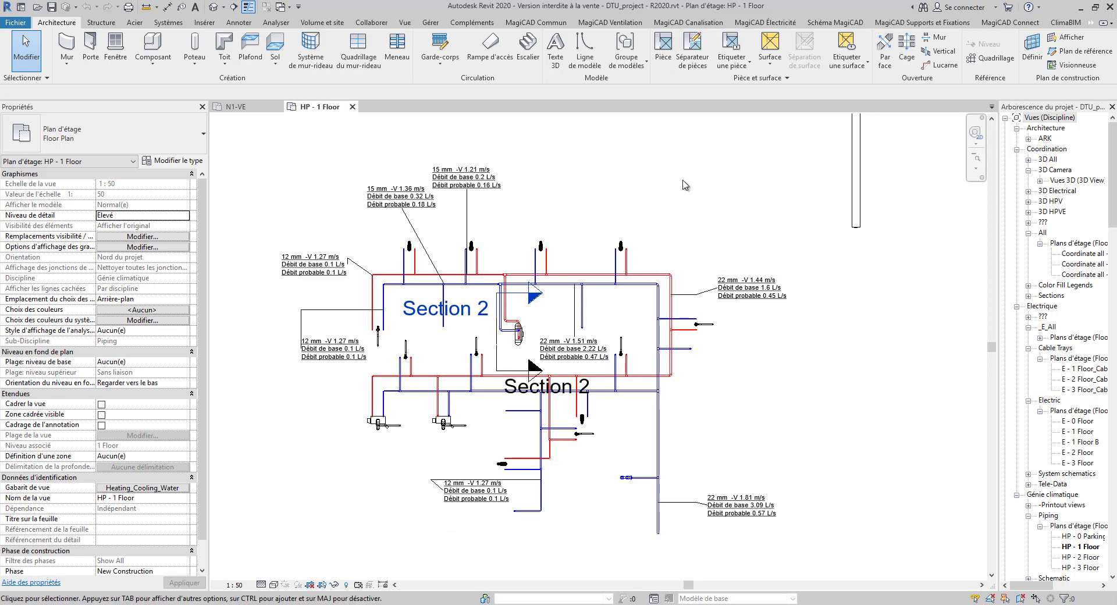
# - Review the MagiCAD project settings for the ventilation and piping calculation standards, including the sanitary water, hot-water circulation and drainage flow norms
pyautogui.click(536, 23)
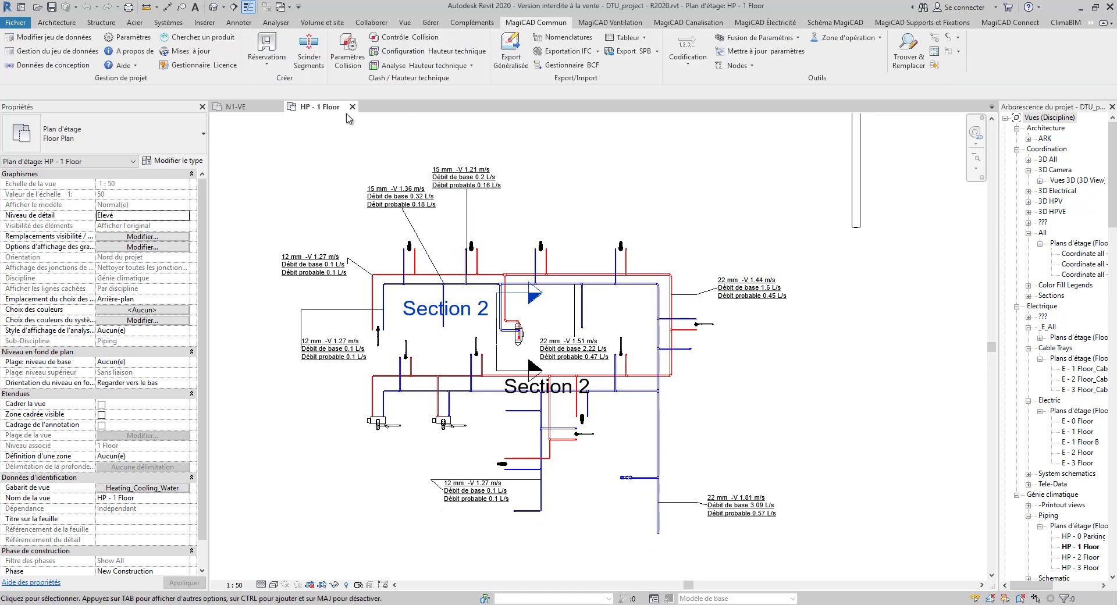
pyautogui.click(128, 37)
pyautogui.click(526, 95)
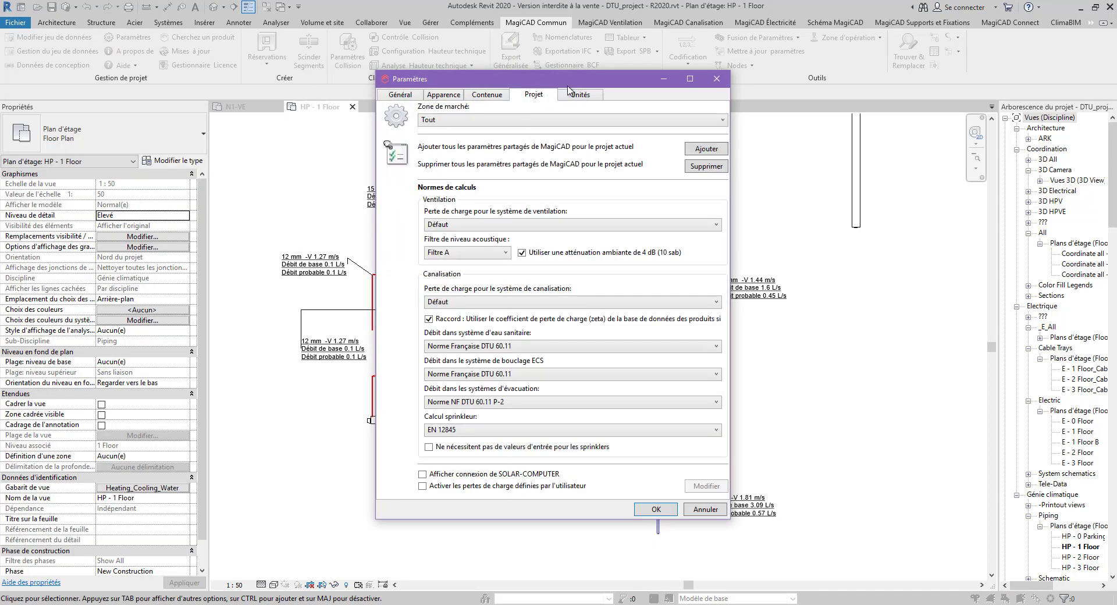
pyautogui.moveTo(573, 80); pyautogui.dragTo(860, 49)
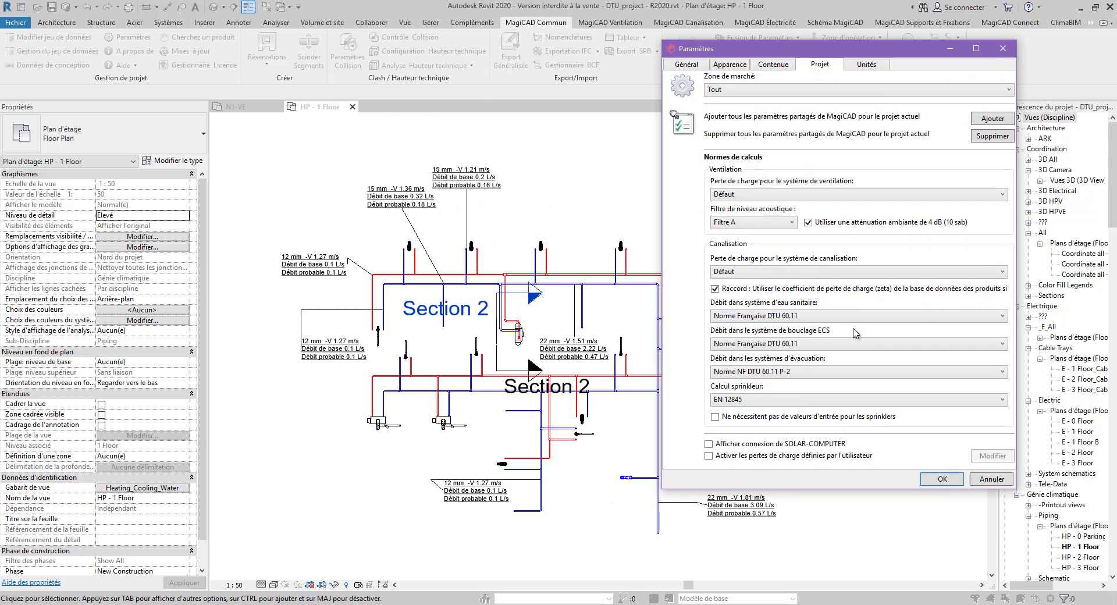
pyautogui.click(817, 201)
pyautogui.click(818, 201)
pyautogui.moveTo(871, 51); pyautogui.dragTo(901, 37)
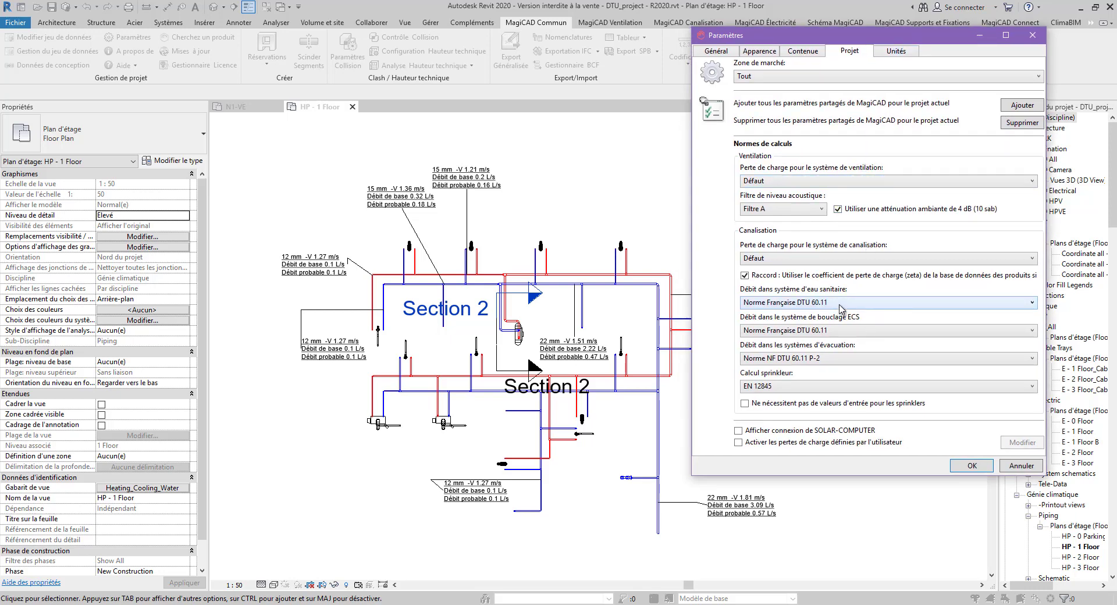
pyautogui.click(971, 465)
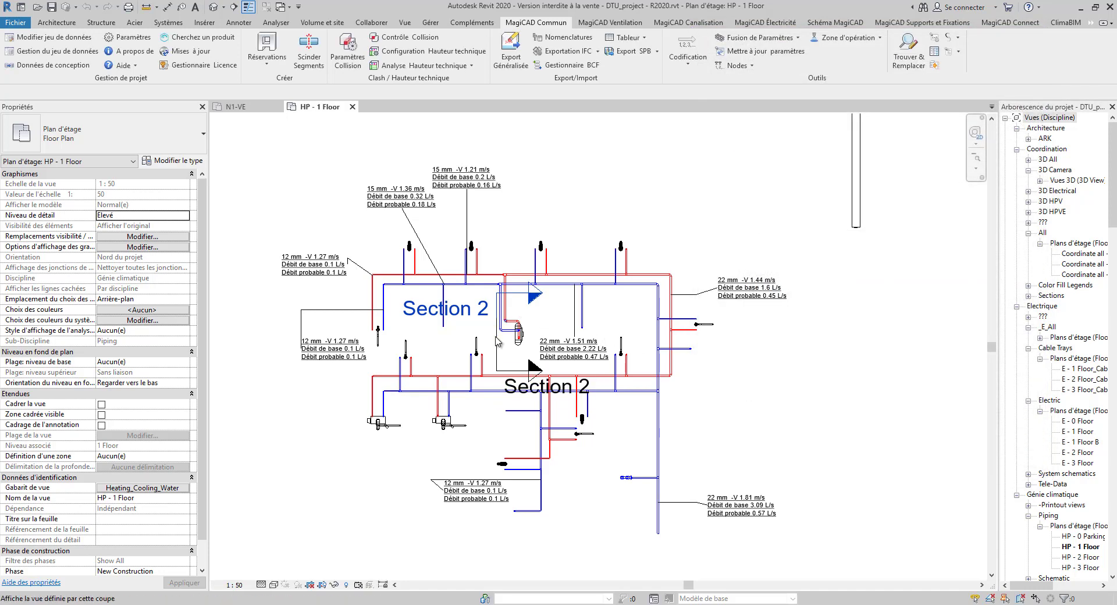
# - Start a Connexion Évacuation between the unconnected washbasin in the upper row and the horizontal waste pipe below it in HP - 1 Floor
pyautogui.scroll(-1, 483, 342)
pyautogui.scroll(-1, 628, 387)
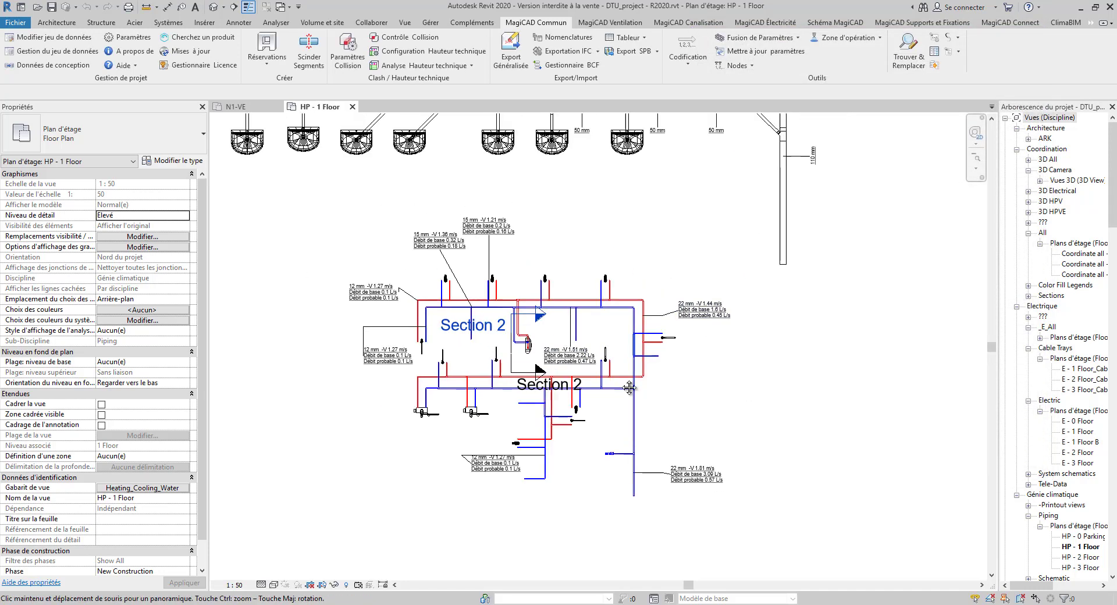
pyautogui.moveTo(628, 387); pyautogui.dragTo(592, 517, button='middle')
pyautogui.scroll(1, 745, 136)
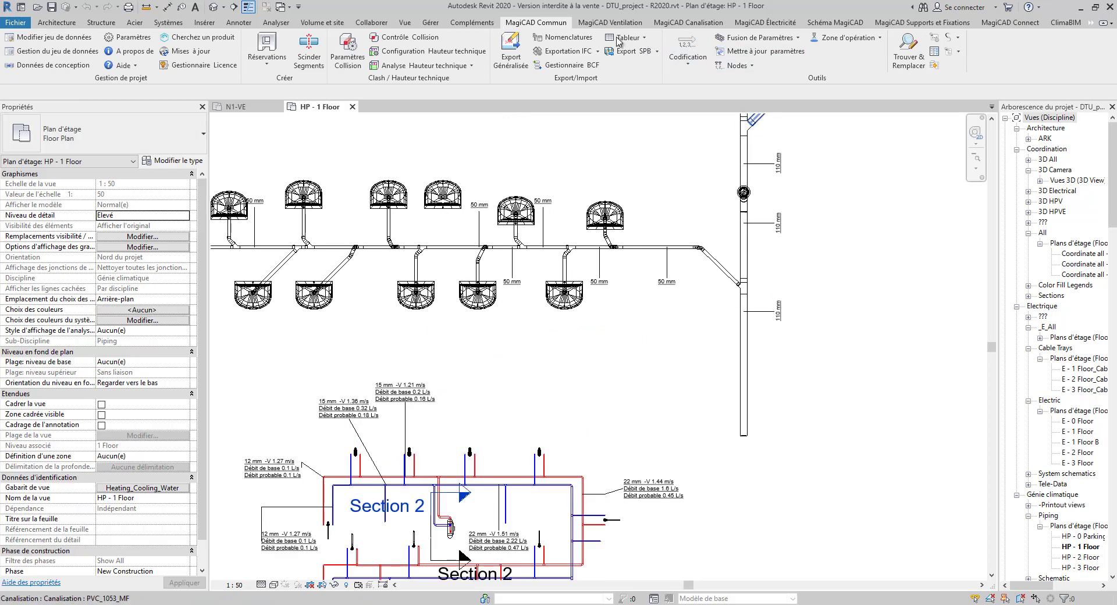
pyautogui.click(701, 23)
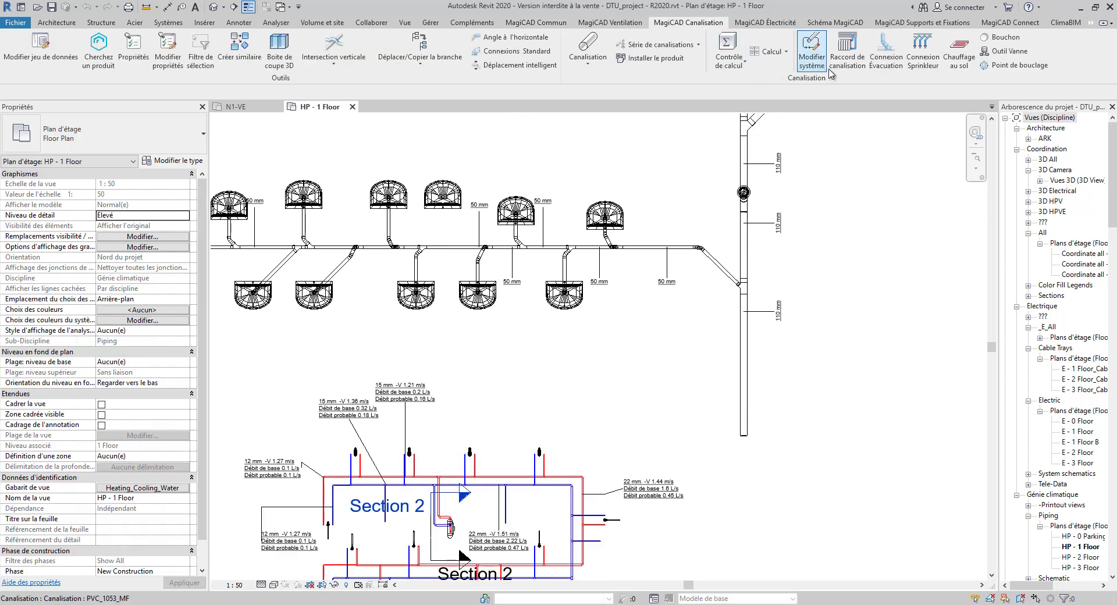
pyautogui.click(886, 55)
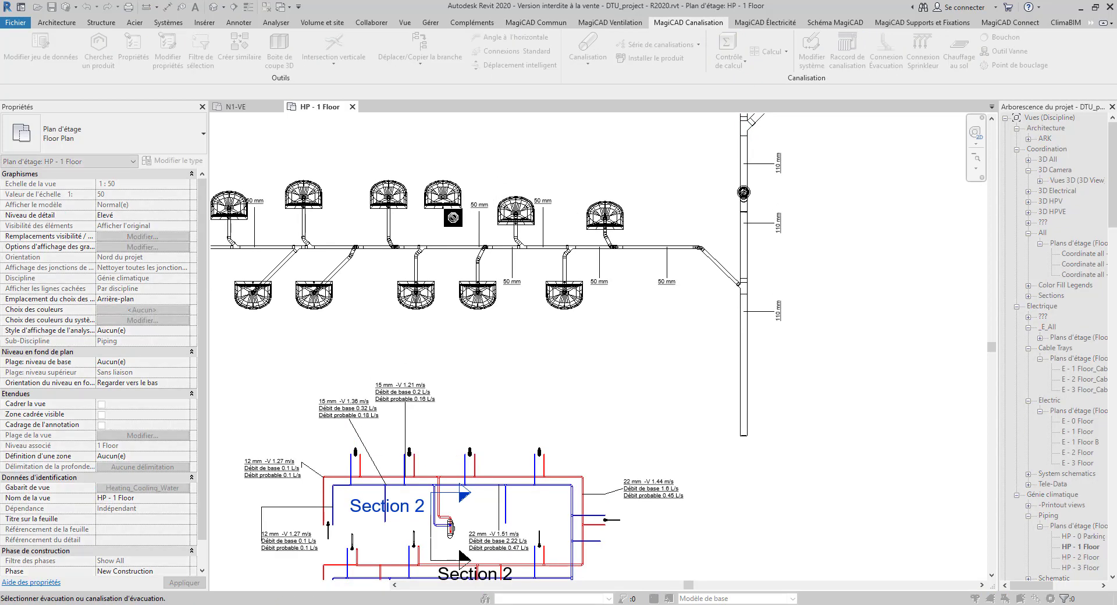
pyautogui.click(442, 207)
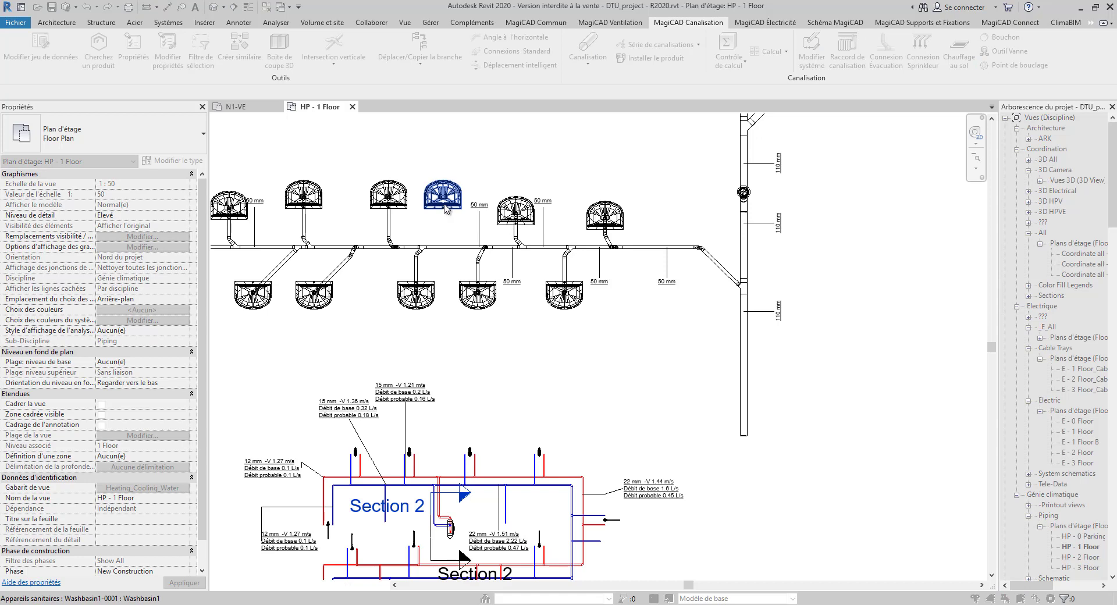
pyautogui.click(467, 242)
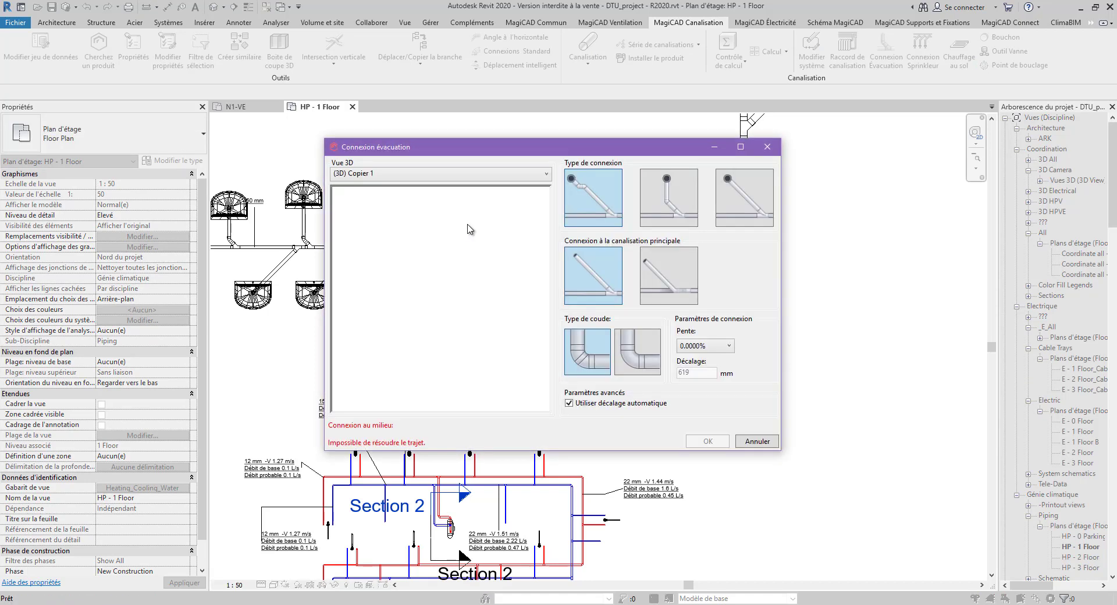
pyautogui.moveTo(551, 131); pyautogui.dragTo(842, 121)
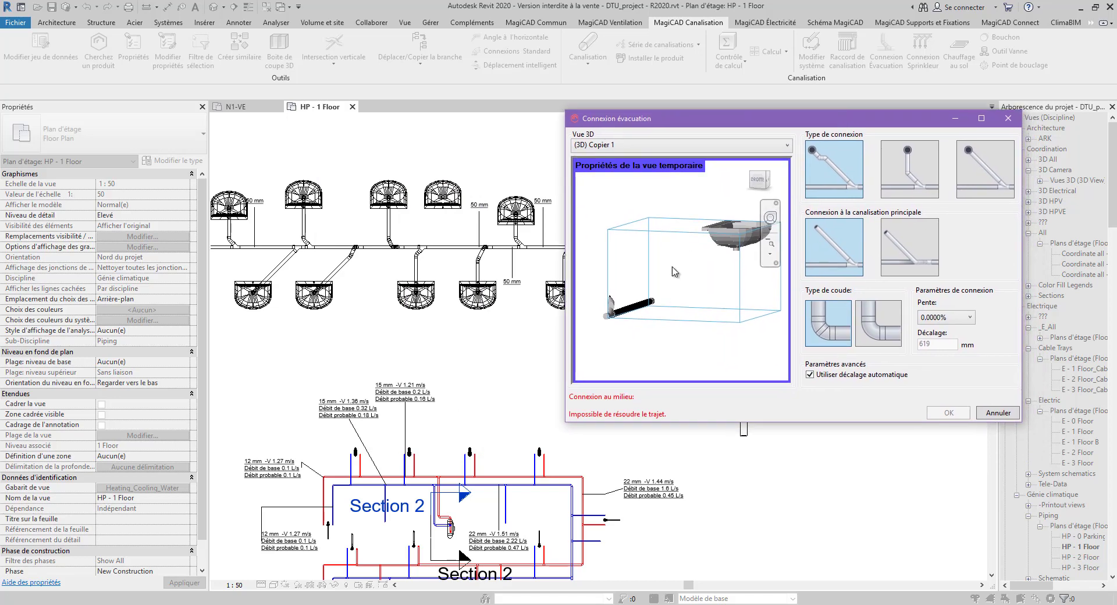
# - Configure the washbasin drain with the second connection type, the first main-pipe connection option and the segmented elbow, comparing the alternatives in the preview
pyautogui.click(915, 178)
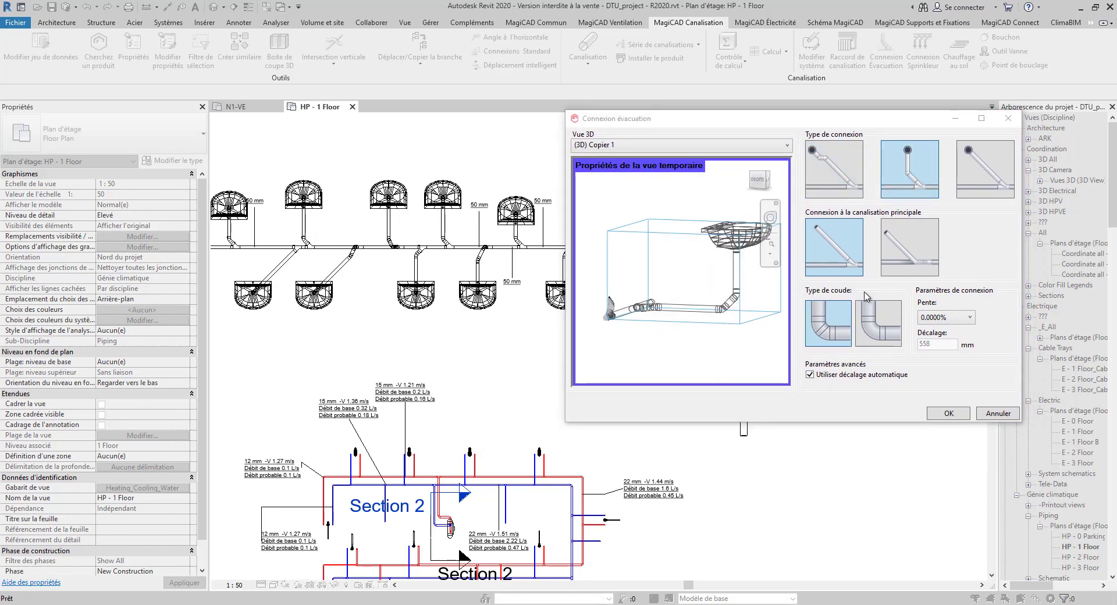
pyautogui.click(877, 251)
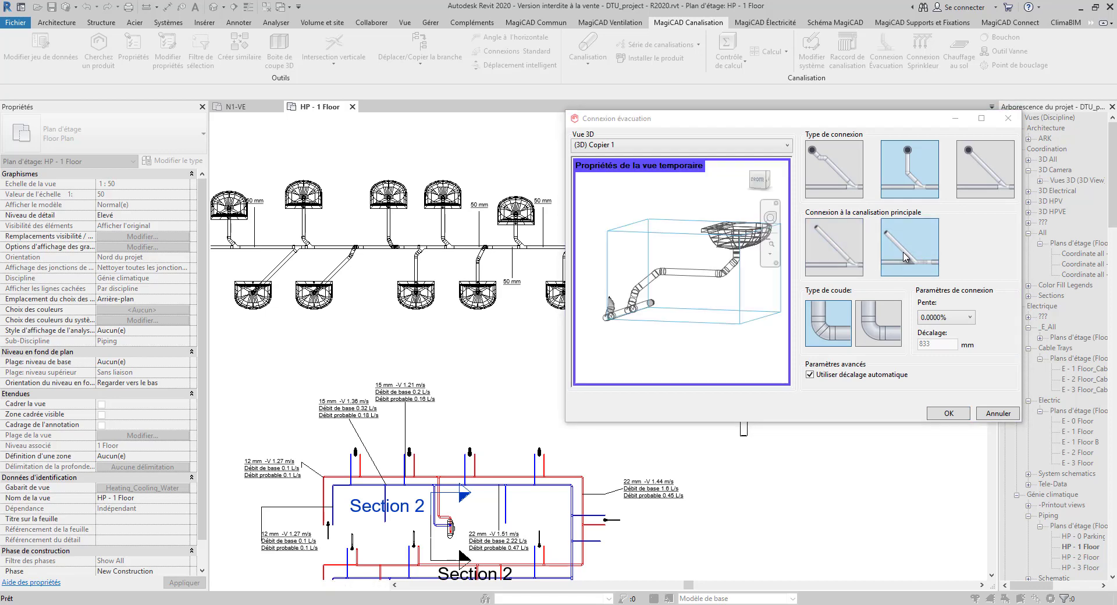
pyautogui.click(850, 256)
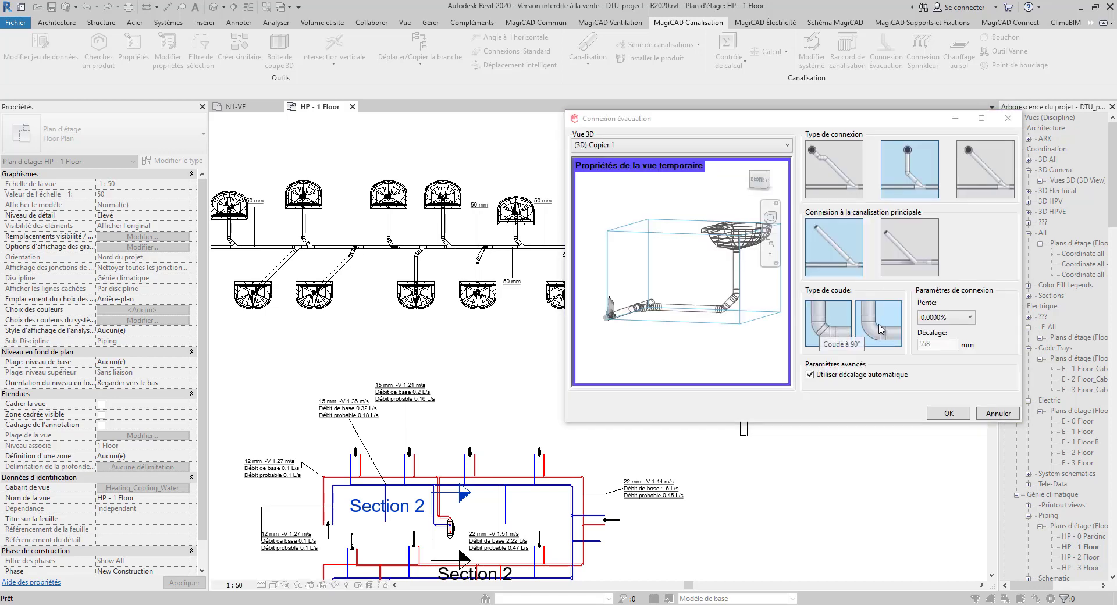
pyautogui.click(837, 330)
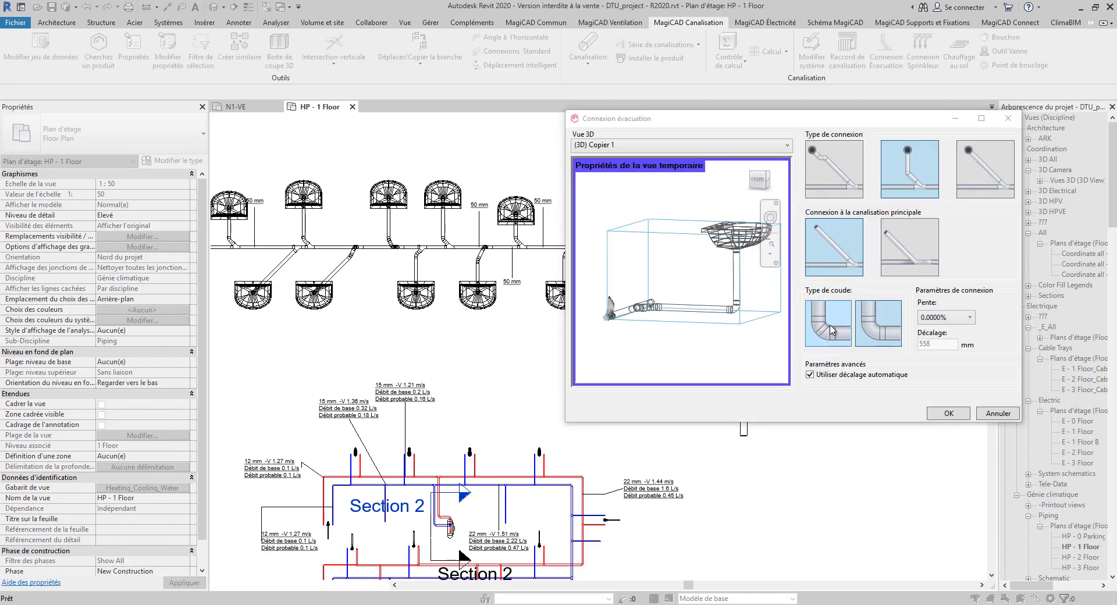
# - Set the drain connection's slope to 2.5000%, accept the connection to the waste pipe and end the Connexion Évacuation command
pyautogui.click(948, 317)
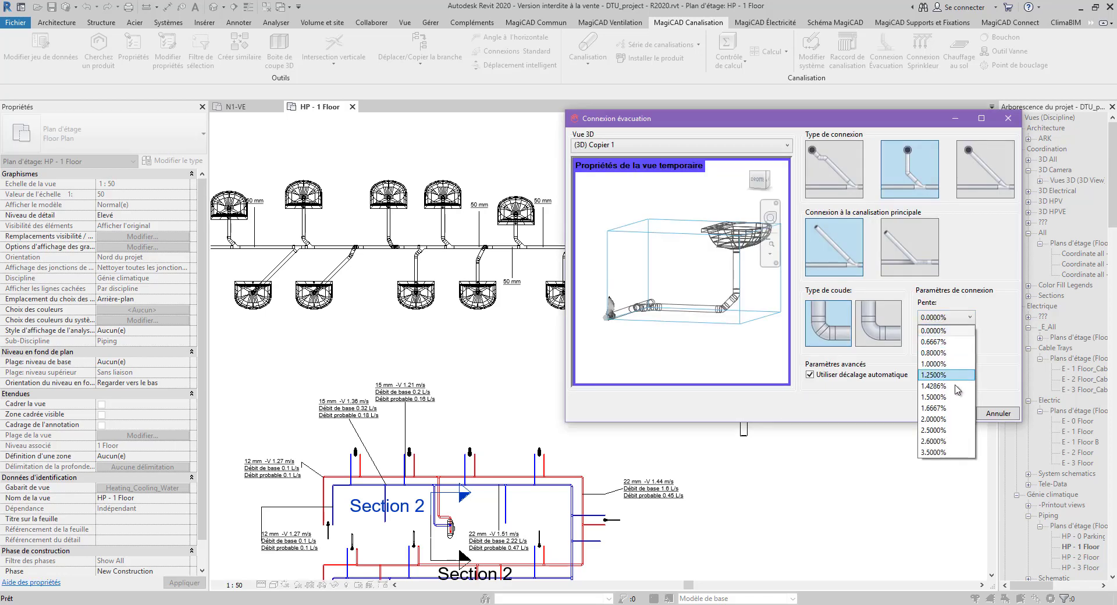
pyautogui.click(945, 431)
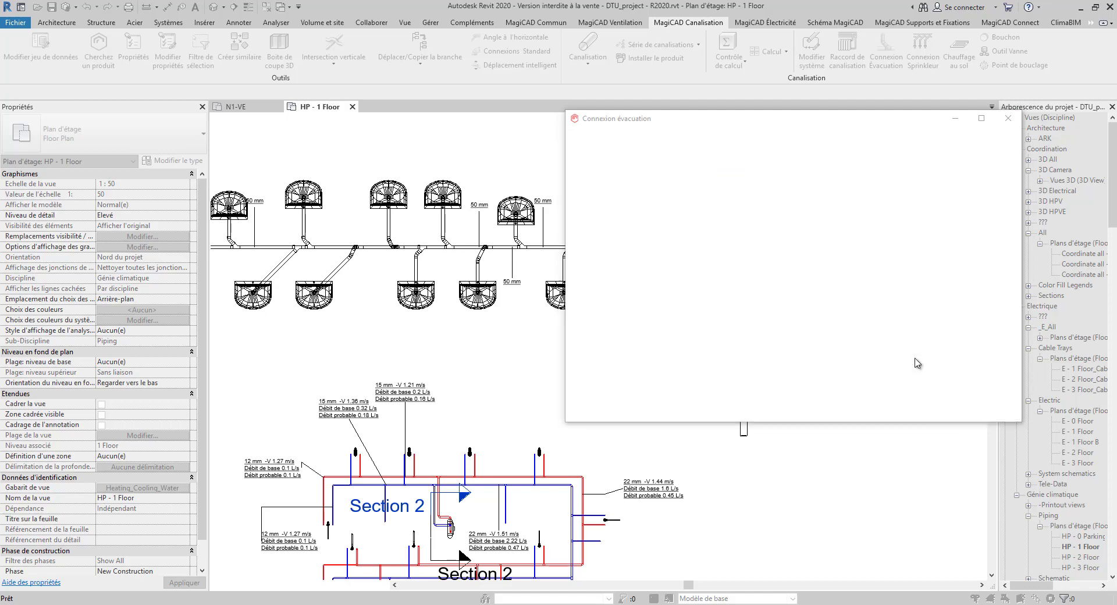
pyautogui.click(949, 413)
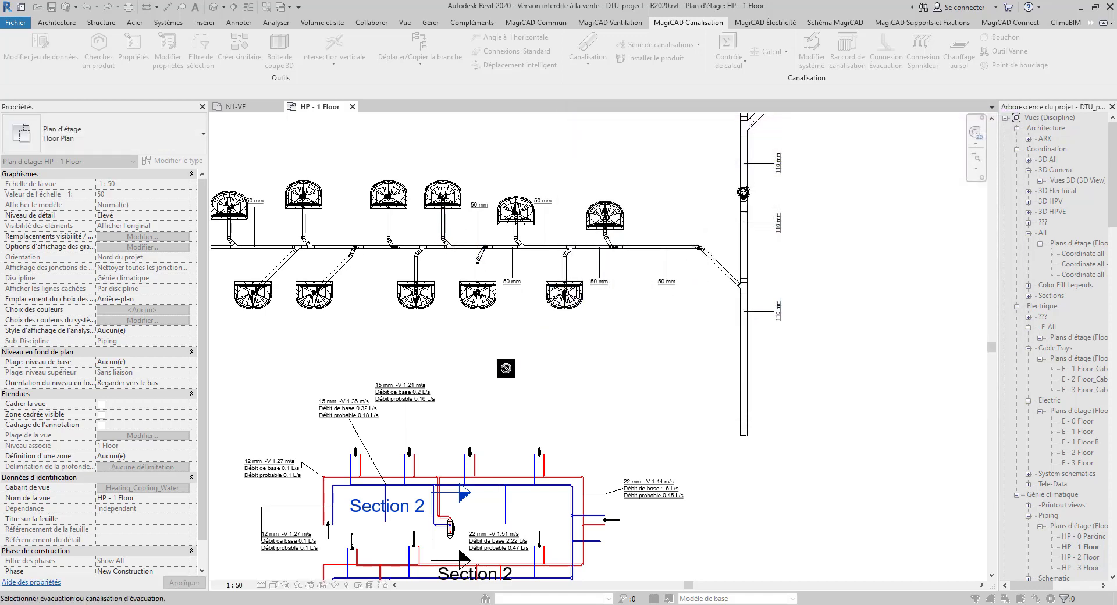
pyautogui.scroll(-2, 506, 368)
pyautogui.moveTo(540, 275); pyautogui.dragTo(562, 349, button='middle')
pyautogui.scroll(-1, 562, 349)
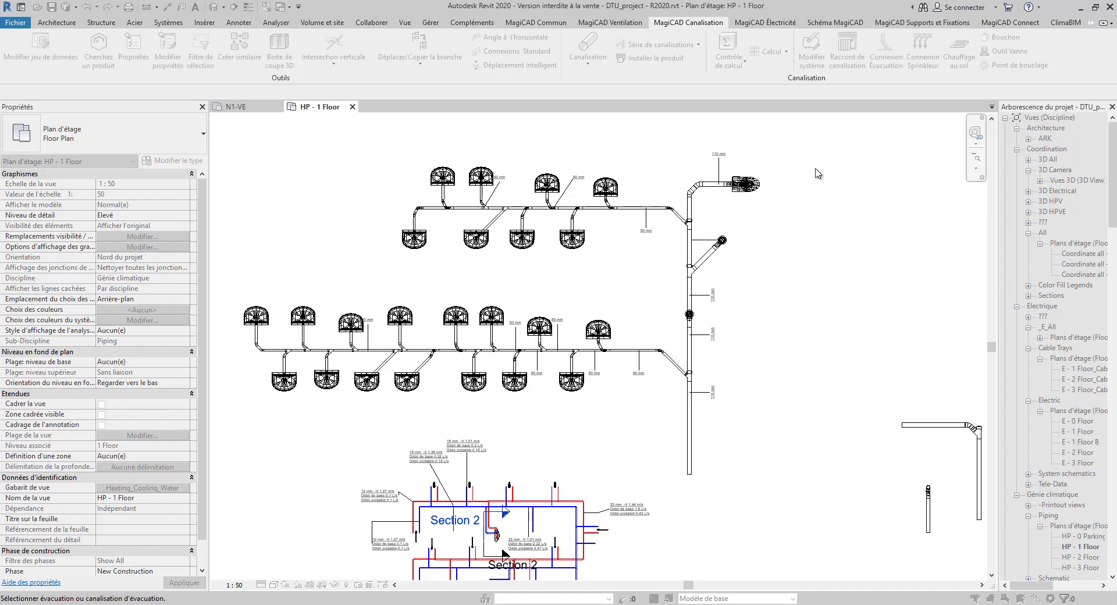
pyautogui.press('Escape')
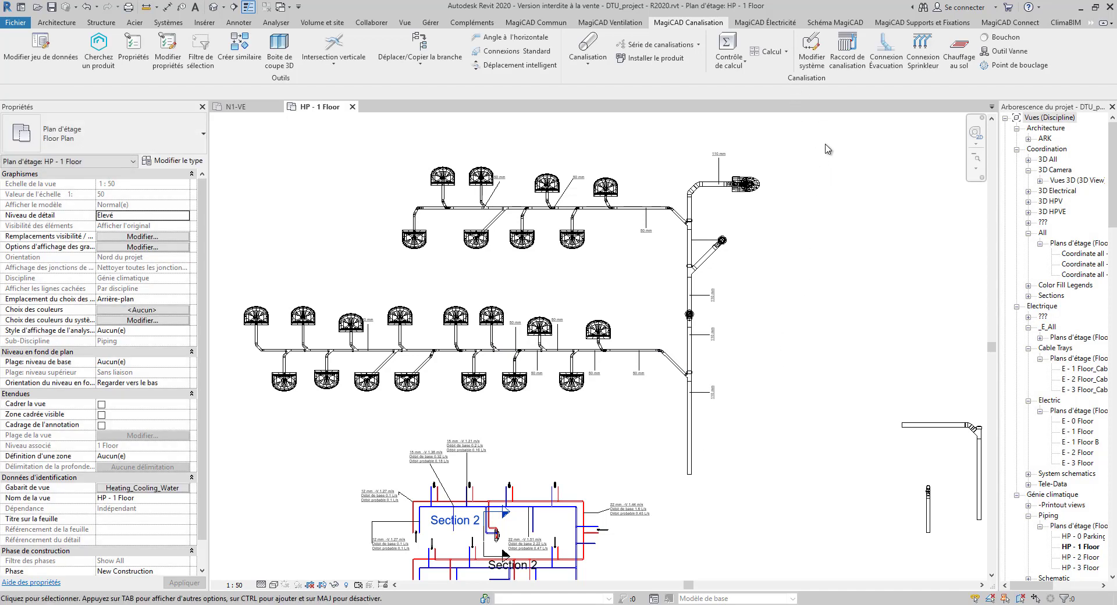